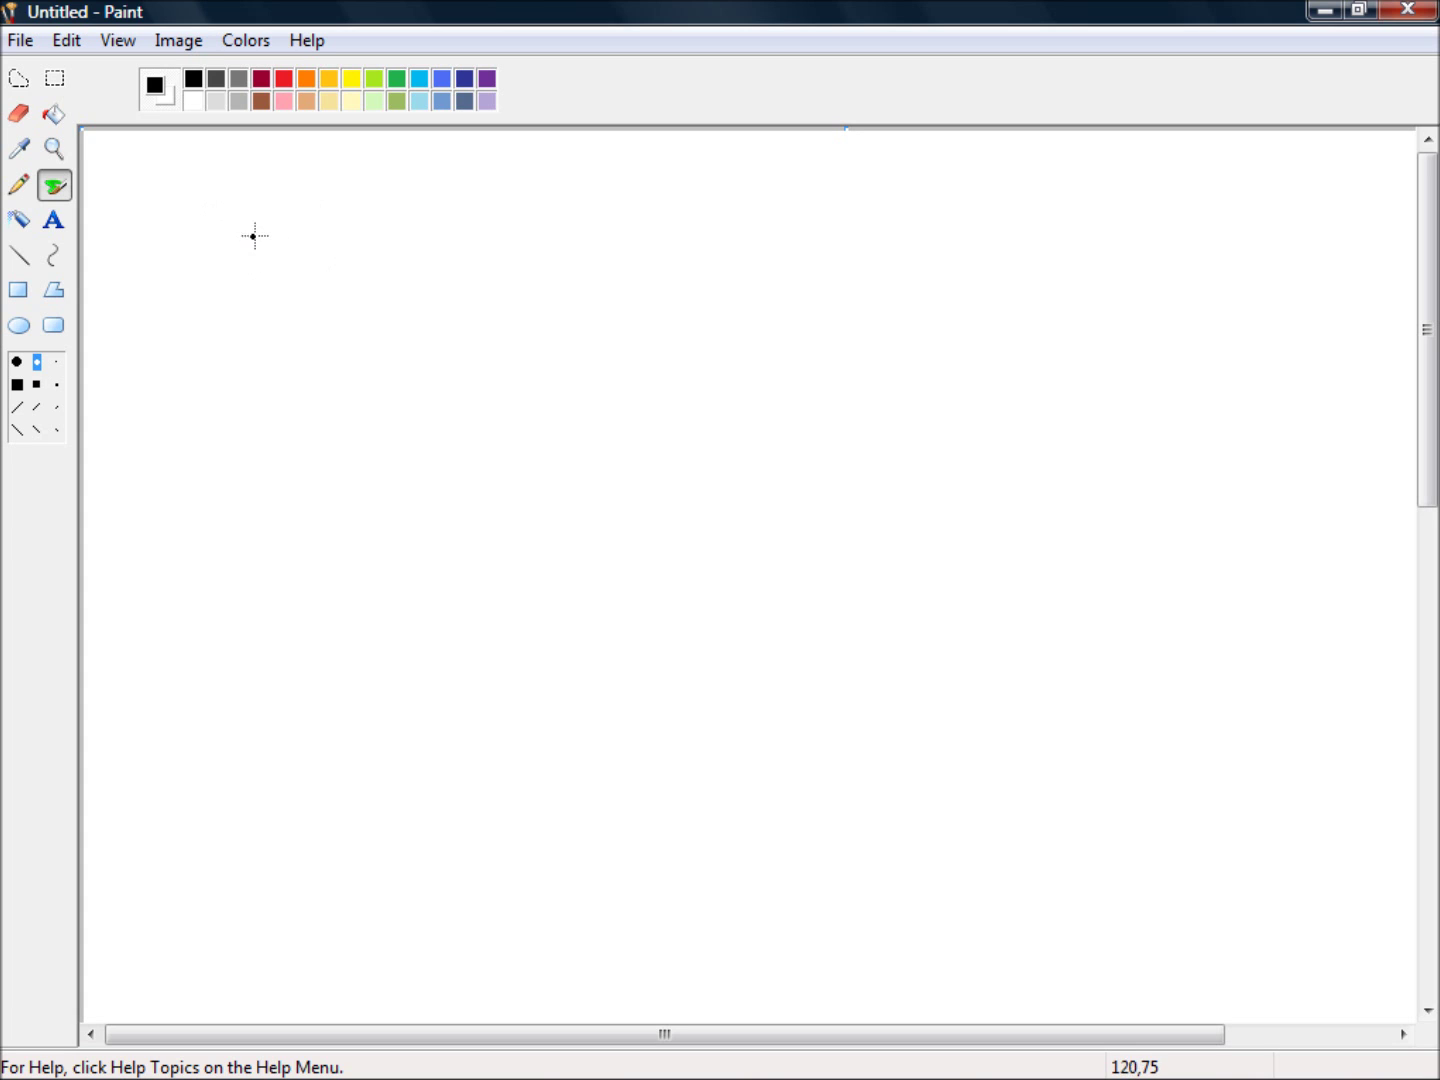
Handwrite 31 + 10 at the upper left, underline it, and write 41 below
mouse_move(226, 214)
left_mouse_down()
mouse_move(244, 240)
mouse_move(233, 268)
left_mouse_up()
mouse_move(315, 219)
left_mouse_down()
mouse_move(312, 281)
mouse_move(362, 238)
mouse_move(360, 268)
mouse_move(389, 251)
left_mouse_up()
mouse_move(245, 324)
left_mouse_down()
mouse_move(244, 368)
mouse_move(292, 371)
mouse_move(317, 357)
mouse_move(308, 320)
left_mouse_up()
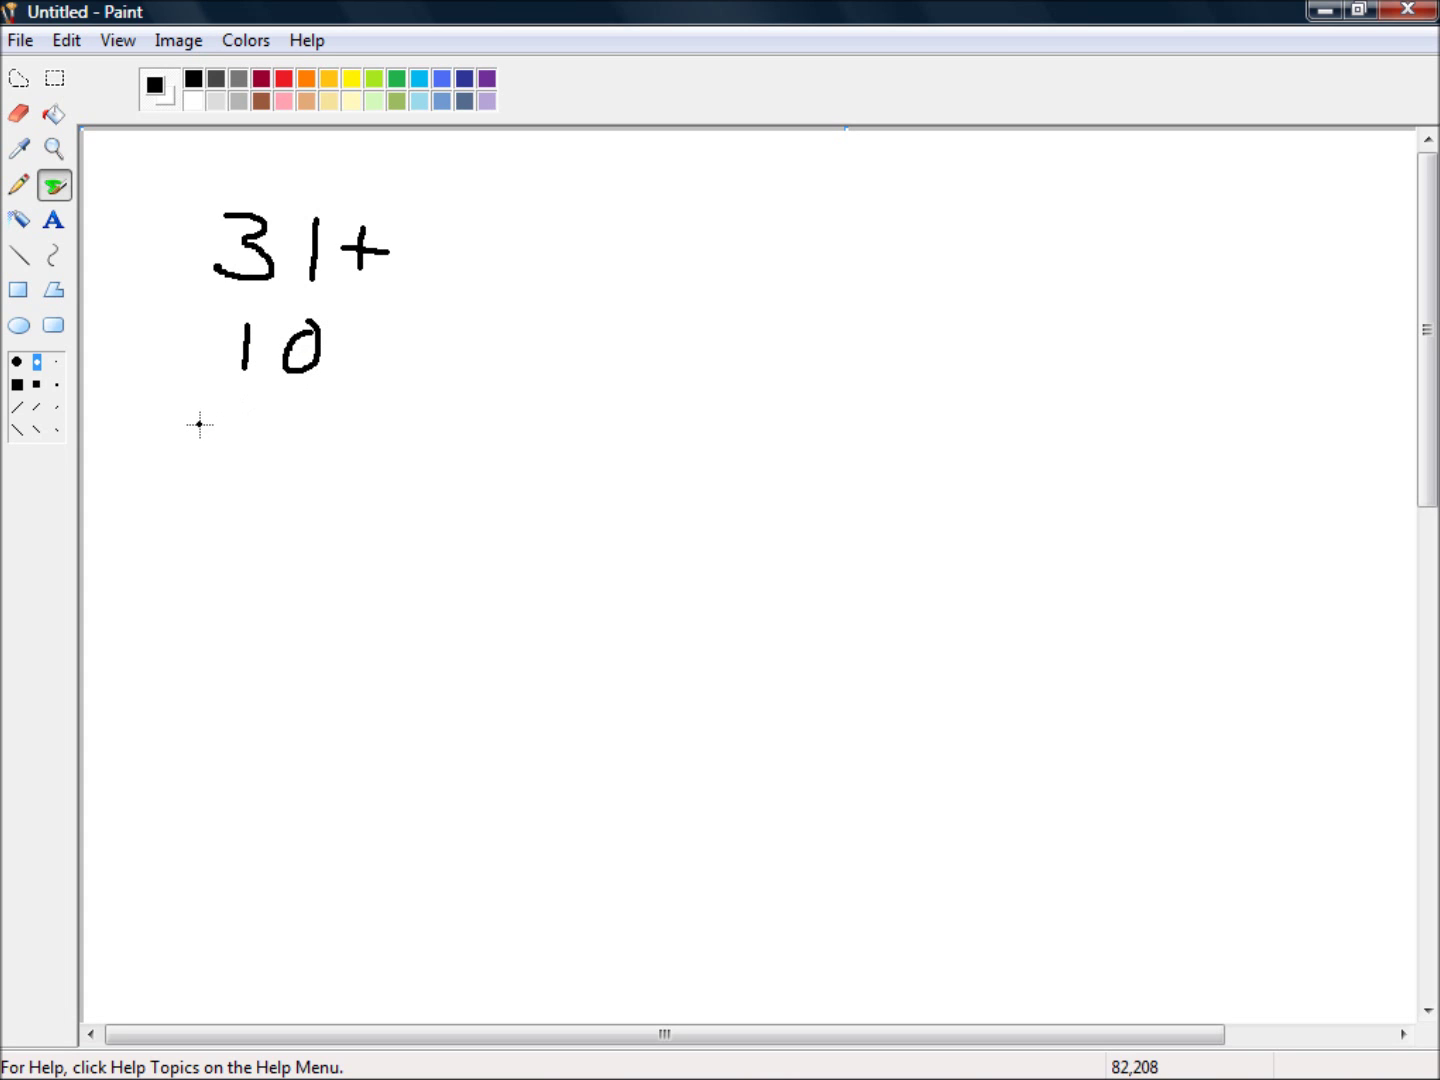
left_click_drag(199, 423, 383, 415)
mouse_move(253, 479)
left_mouse_down()
mouse_move(273, 510)
mouse_move(257, 524)
mouse_move(294, 521)
left_mouse_up()
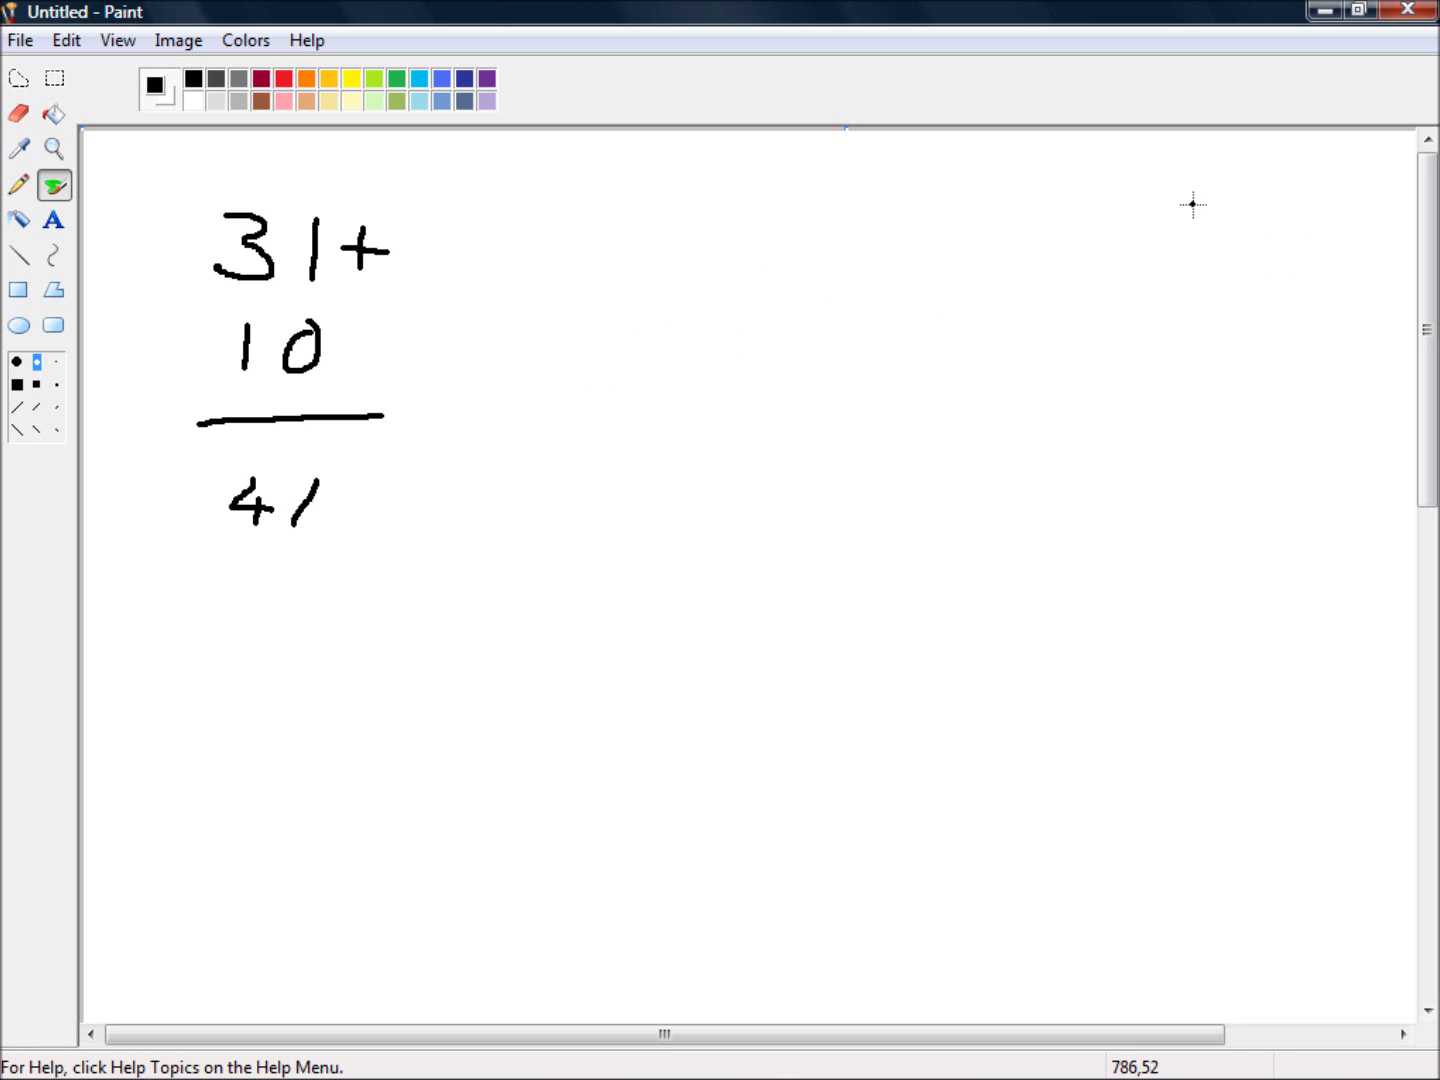
Write the headings 2^0 to 2^3 right to left, with 1, 2, 4, 8 beneath
mouse_move(1210, 203)
left_mouse_down()
mouse_move(1210, 225)
mouse_move(1236, 234)
mouse_move(1238, 173)
left_mouse_up()
left_click_drag(1232, 304, 1227, 334)
mouse_move(1100, 202)
left_mouse_down()
mouse_move(1135, 235)
mouse_move(1140, 195)
left_mouse_up()
left_click_drag(1117, 312, 1145, 350)
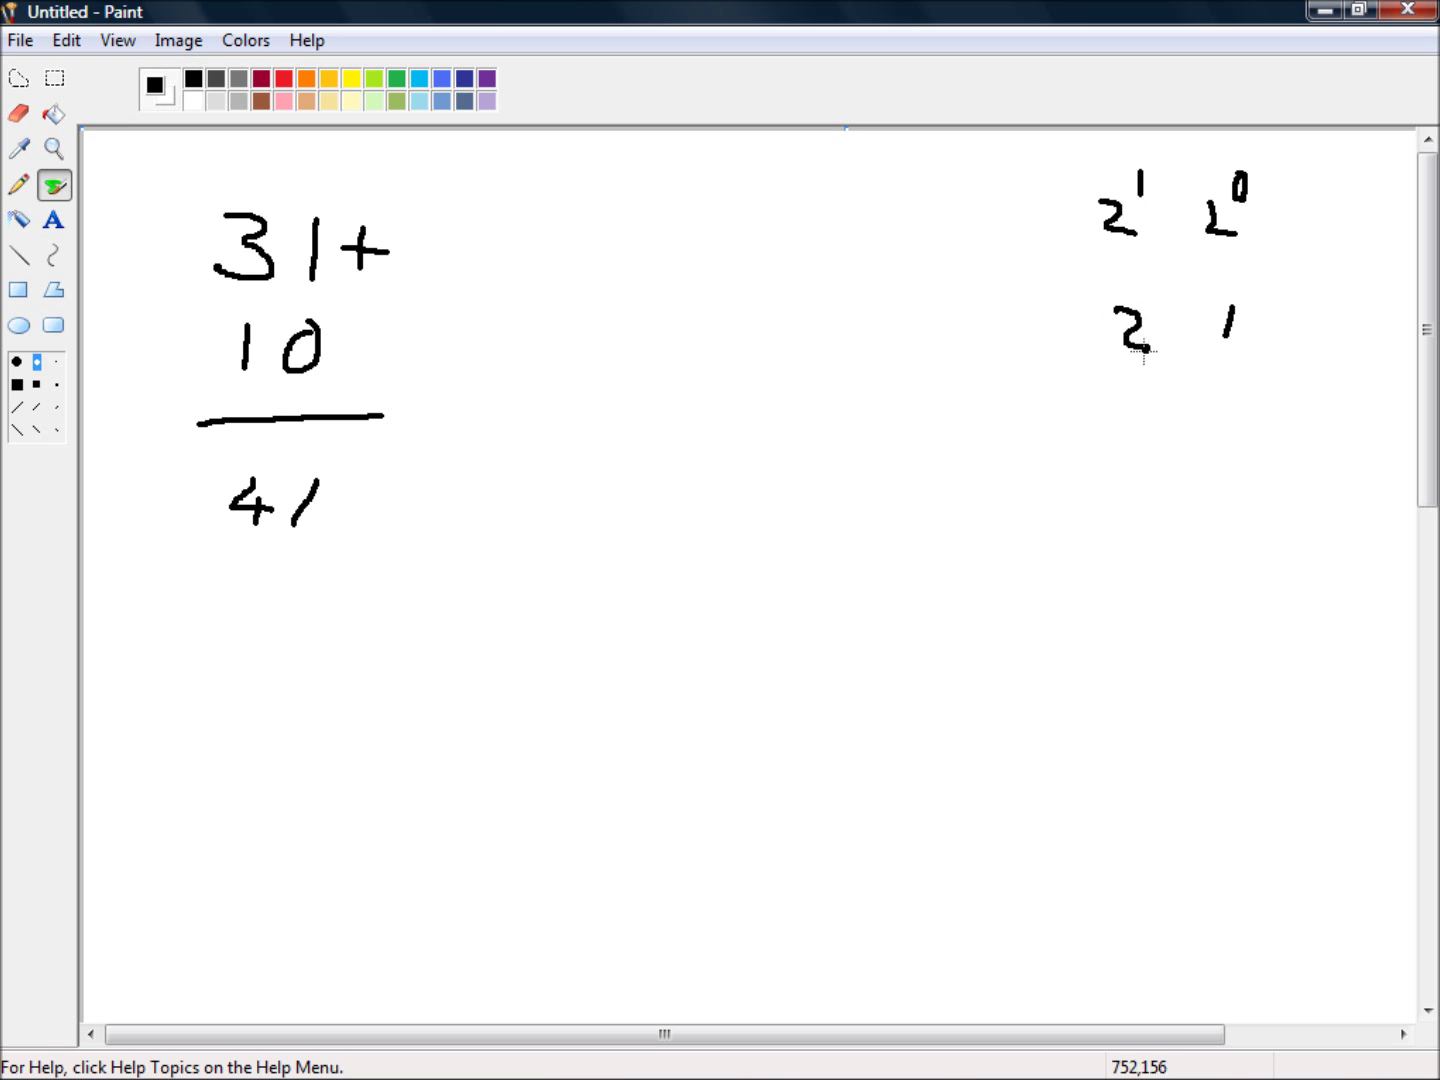
left_click_drag(1014, 208, 1028, 230)
left_click_drag(1024, 165, 1046, 193)
mouse_move(1016, 313)
left_mouse_down()
mouse_move(1012, 338)
mouse_move(1044, 340)
mouse_move(1030, 368)
left_mouse_up()
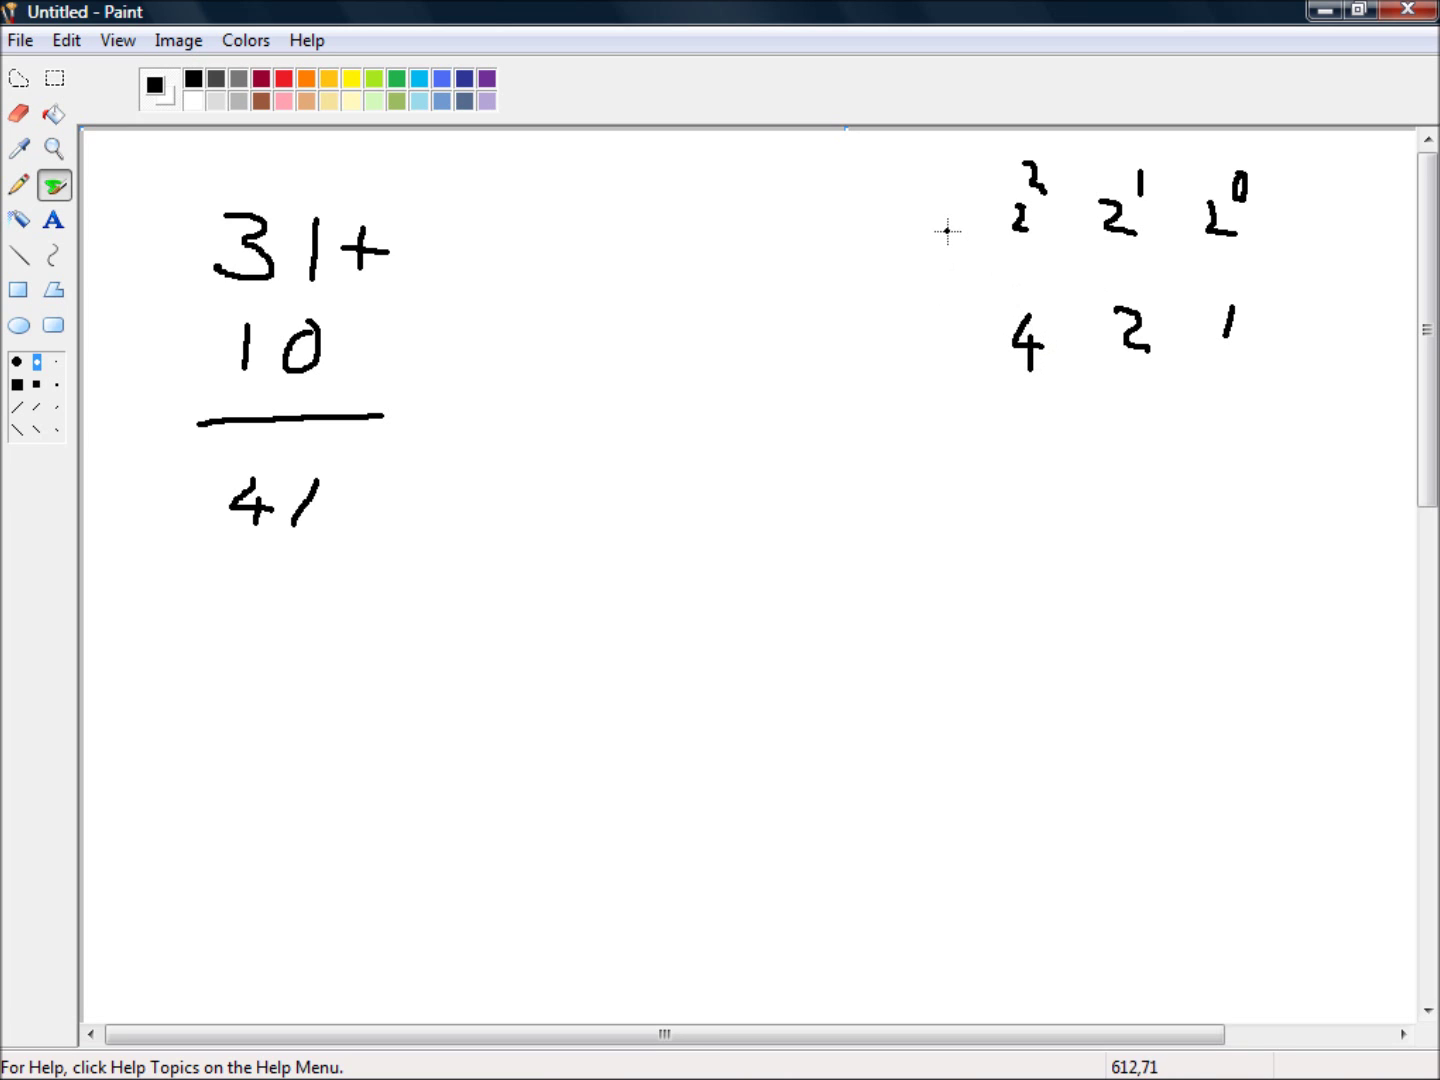
left_click_drag(942, 203, 960, 238)
left_click_drag(960, 170, 966, 194)
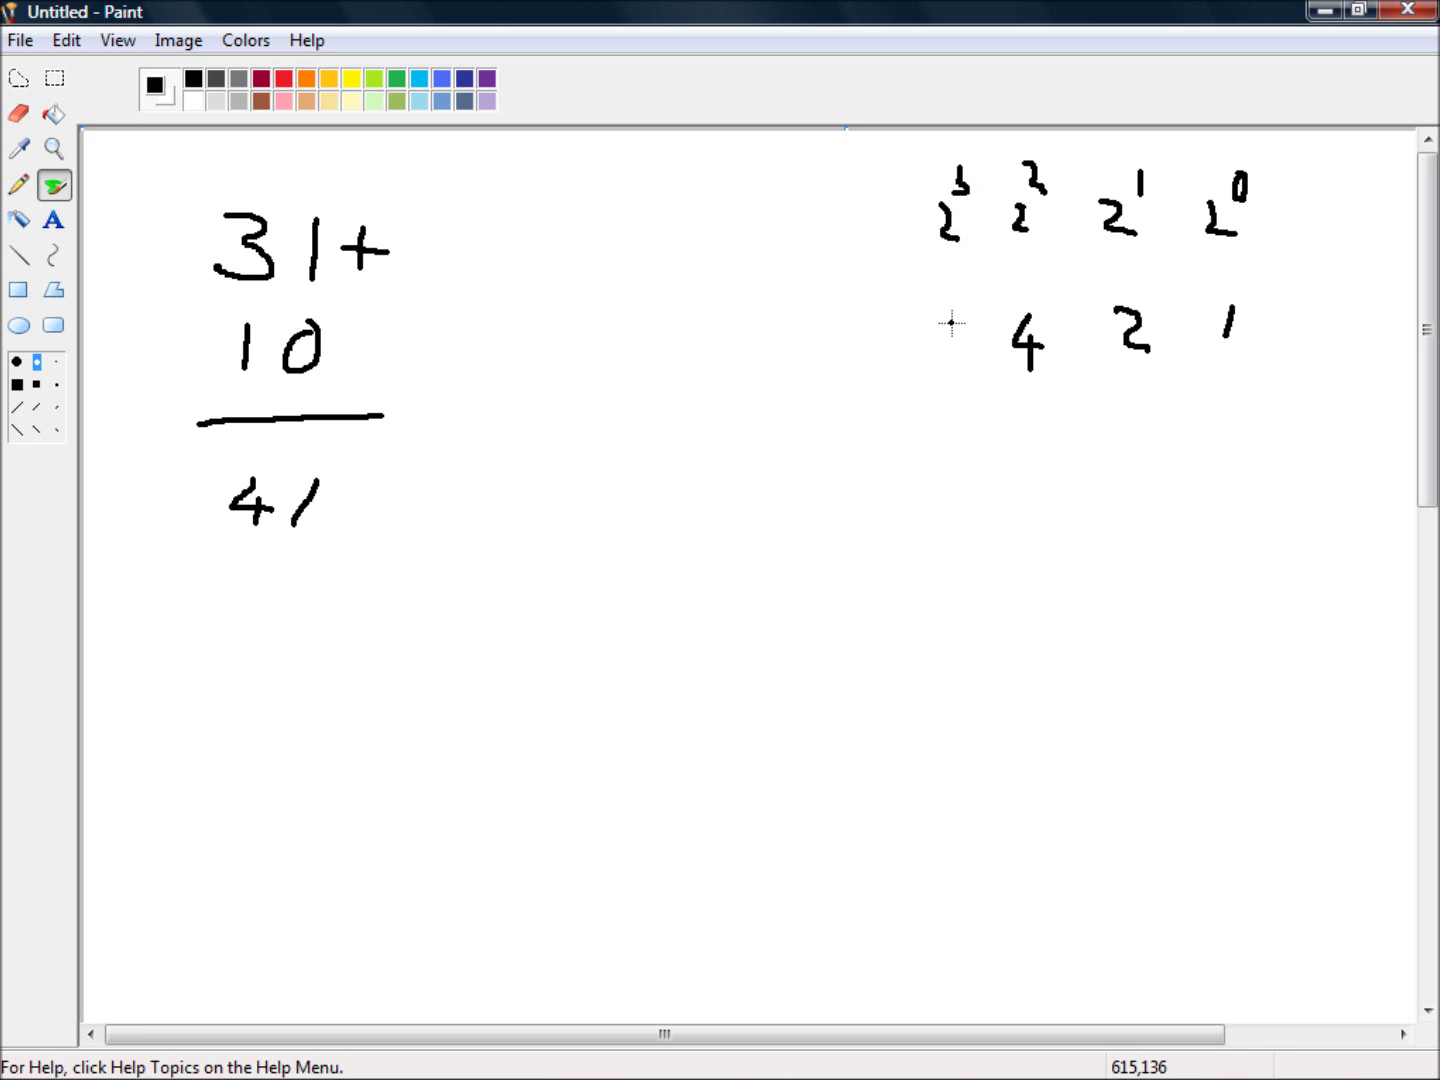
mouse_move(949, 322)
left_mouse_down()
mouse_move(942, 372)
mouse_move(943, 318)
left_mouse_up()
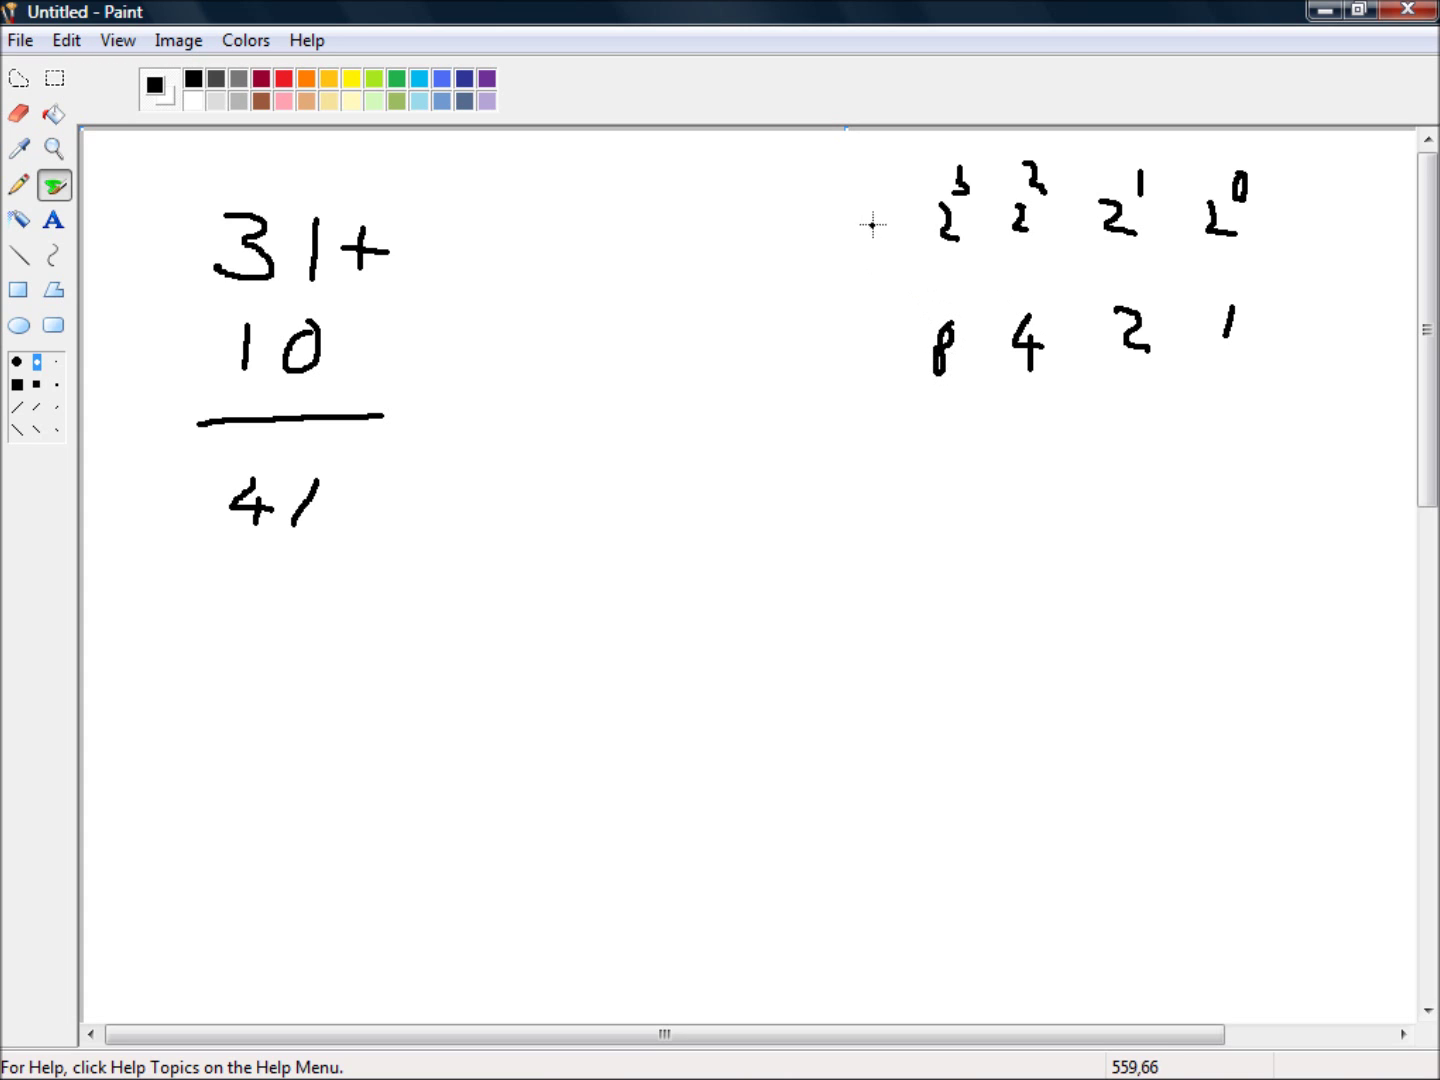
Continue leftward with headings 2^4, 2^5, 2^6 and values 16, 32, 64 beneath
left_click_drag(856, 208, 882, 234)
mouse_move(874, 164)
left_mouse_down()
mouse_move(890, 186)
mouse_move(881, 212)
left_mouse_up()
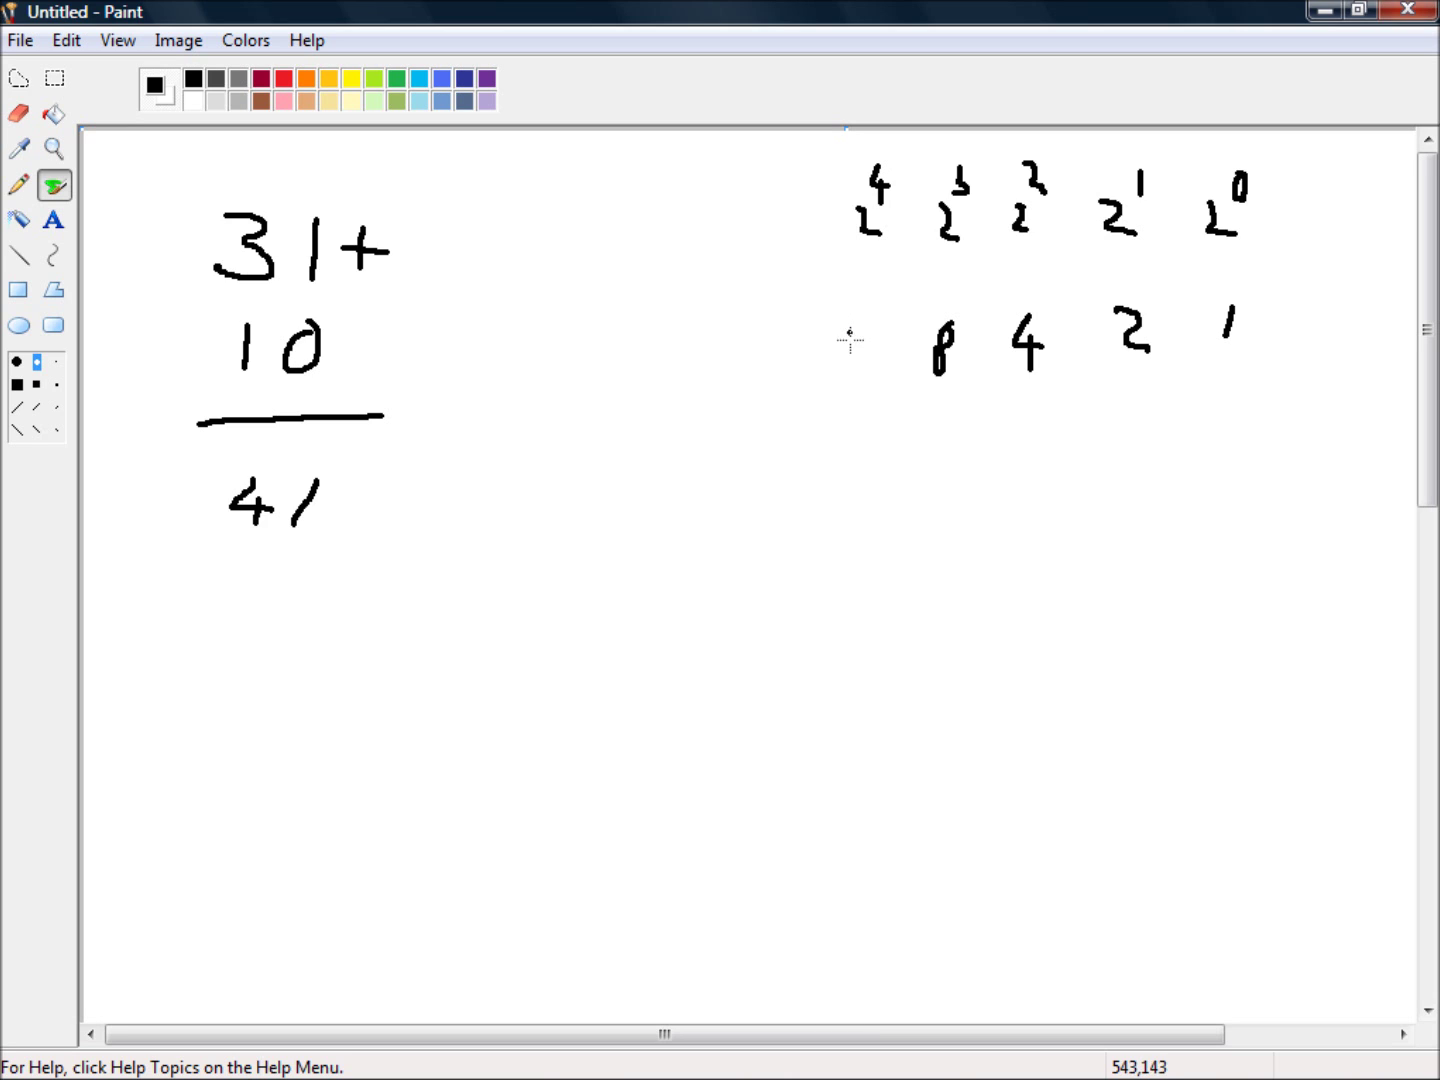
mouse_move(849, 332)
left_mouse_down()
mouse_move(848, 372)
mouse_move(873, 352)
left_mouse_up()
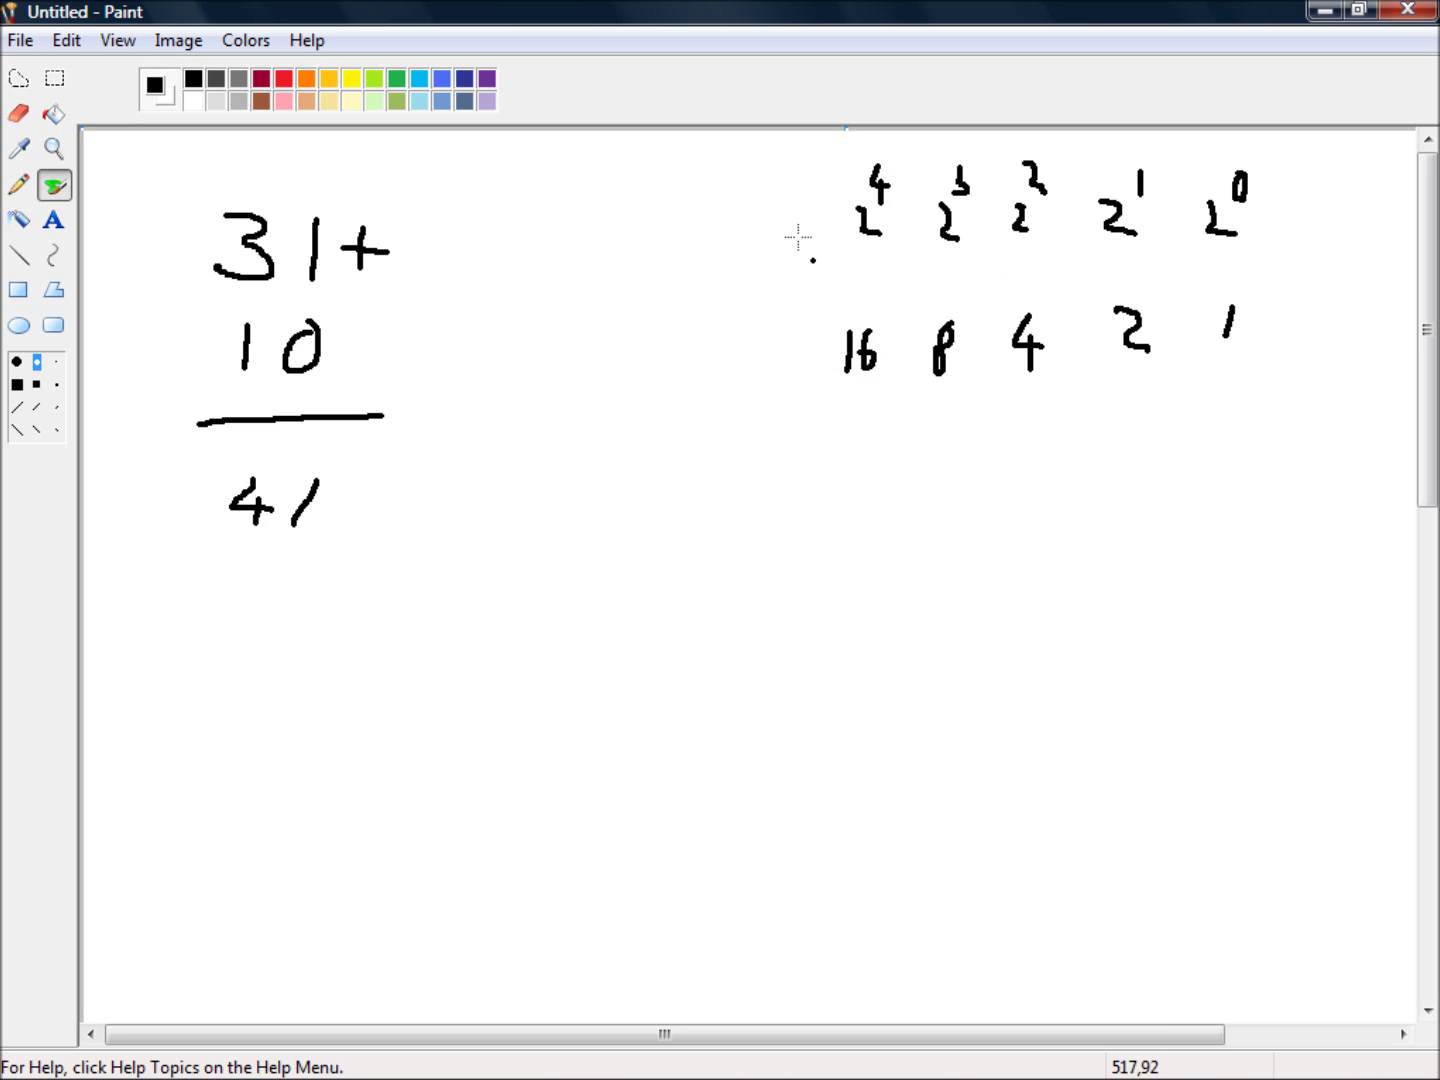
left_click_drag(745, 214, 773, 243)
left_click_drag(773, 174, 777, 188)
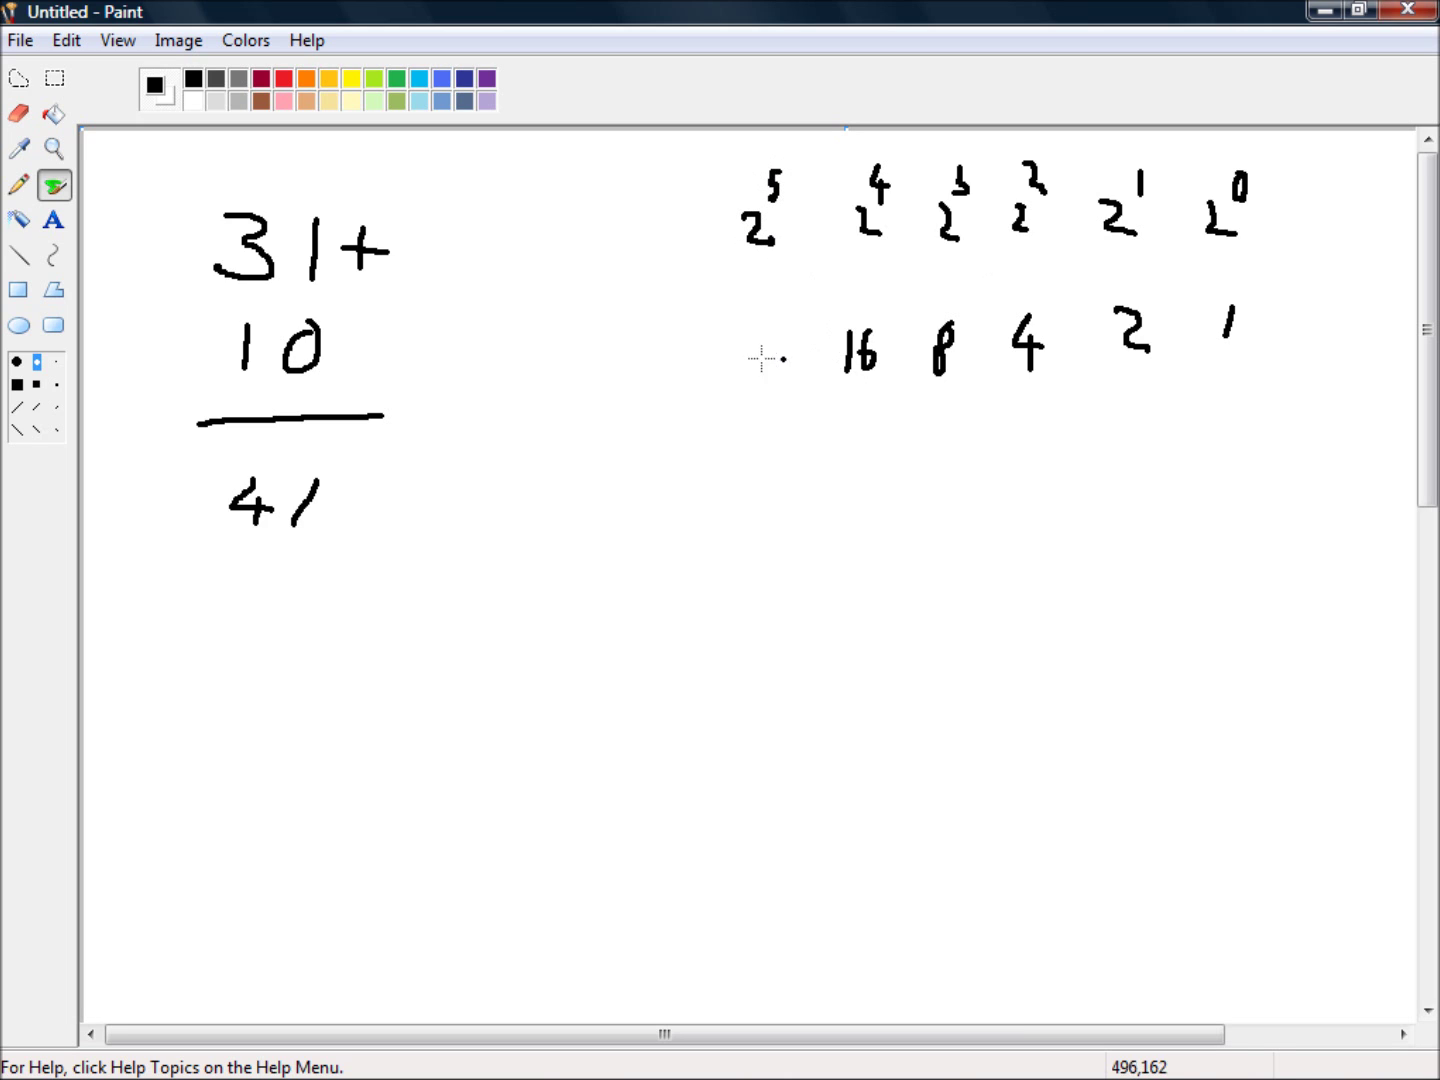
mouse_move(724, 336)
left_mouse_down()
mouse_move(744, 360)
mouse_move(724, 376)
mouse_move(758, 362)
mouse_move(773, 377)
left_mouse_up()
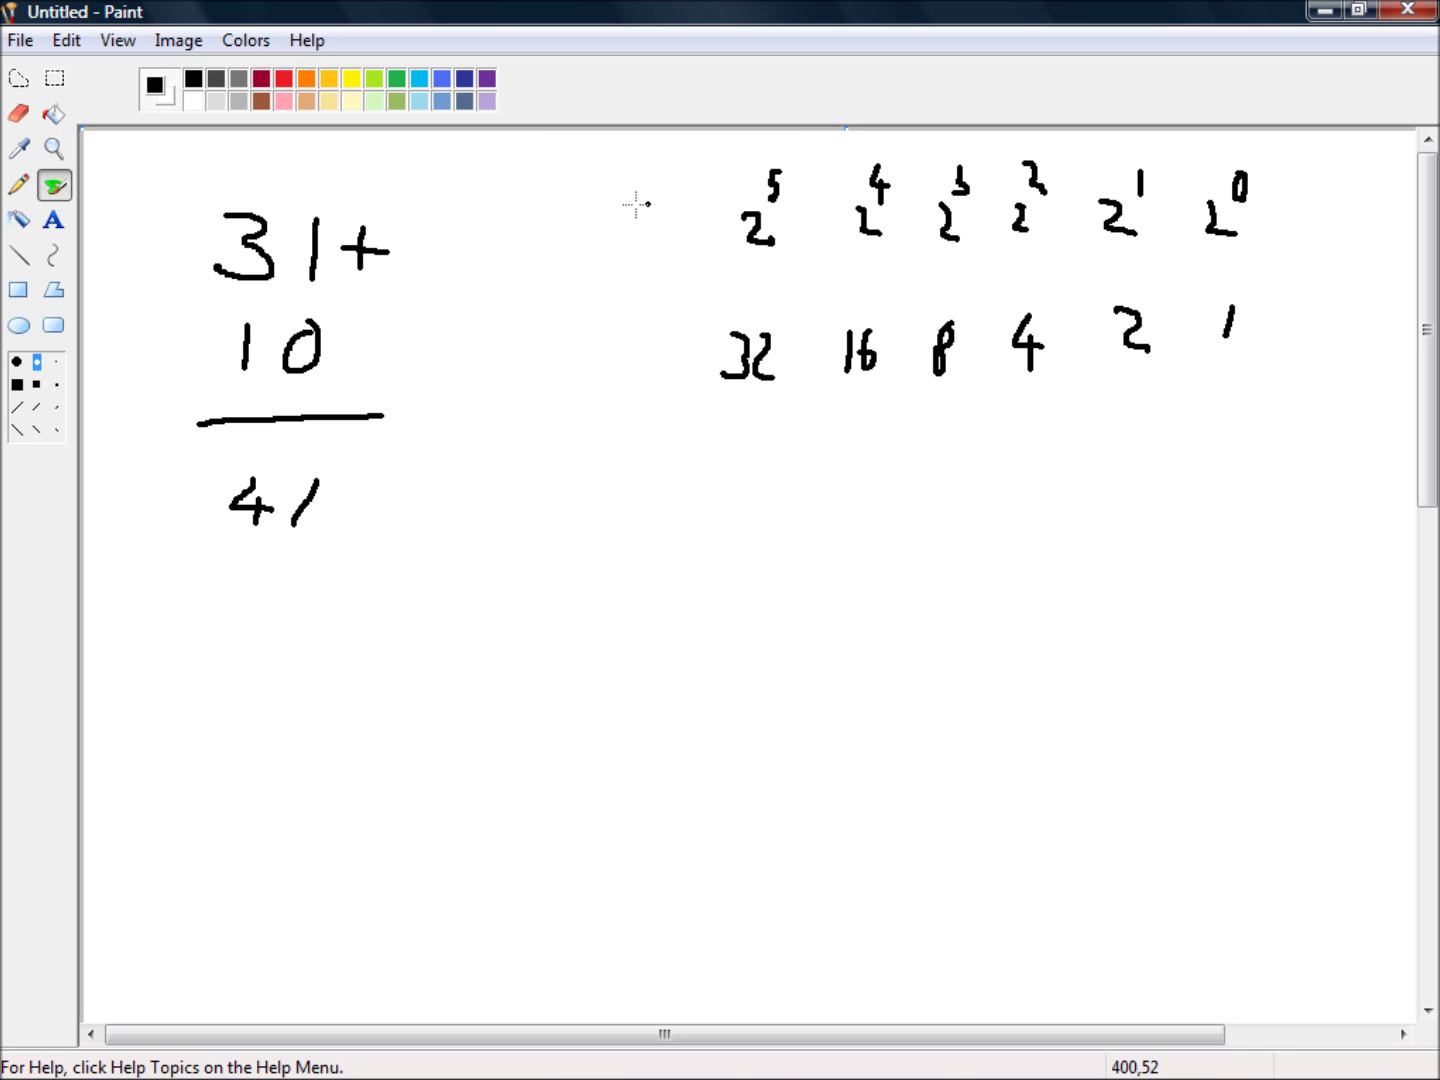
left_click_drag(616, 207, 630, 220)
left_click_drag(656, 168, 655, 201)
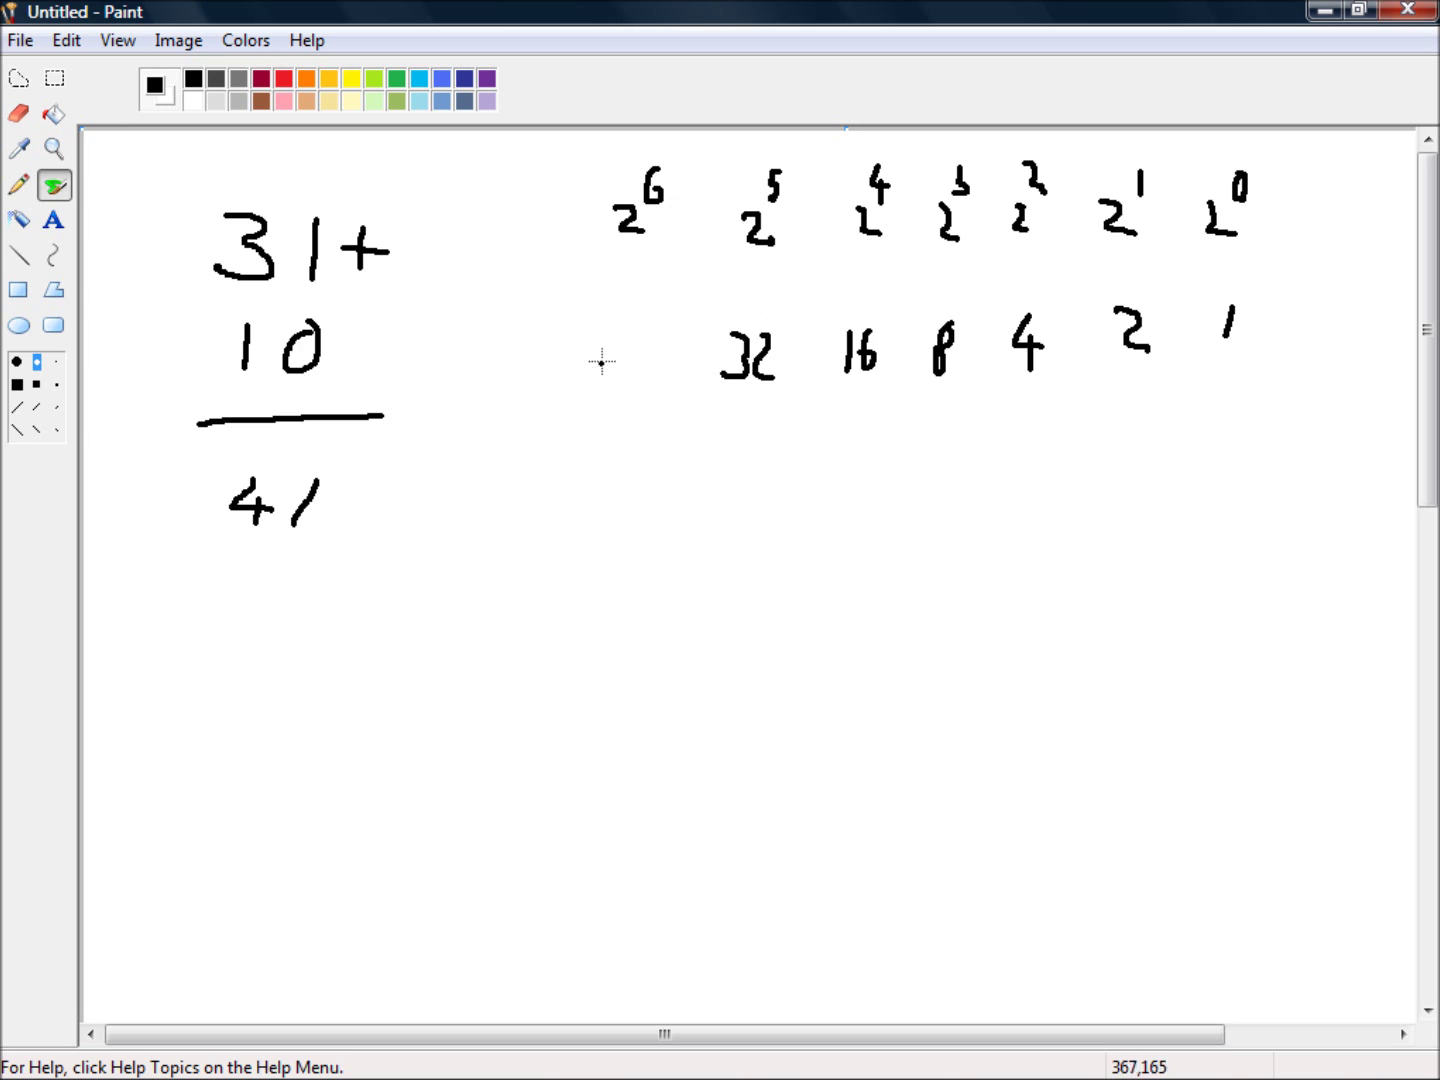
mouse_move(616, 342)
left_mouse_down()
mouse_move(609, 387)
mouse_move(665, 383)
mouse_move(648, 378)
mouse_move(646, 403)
left_mouse_up()
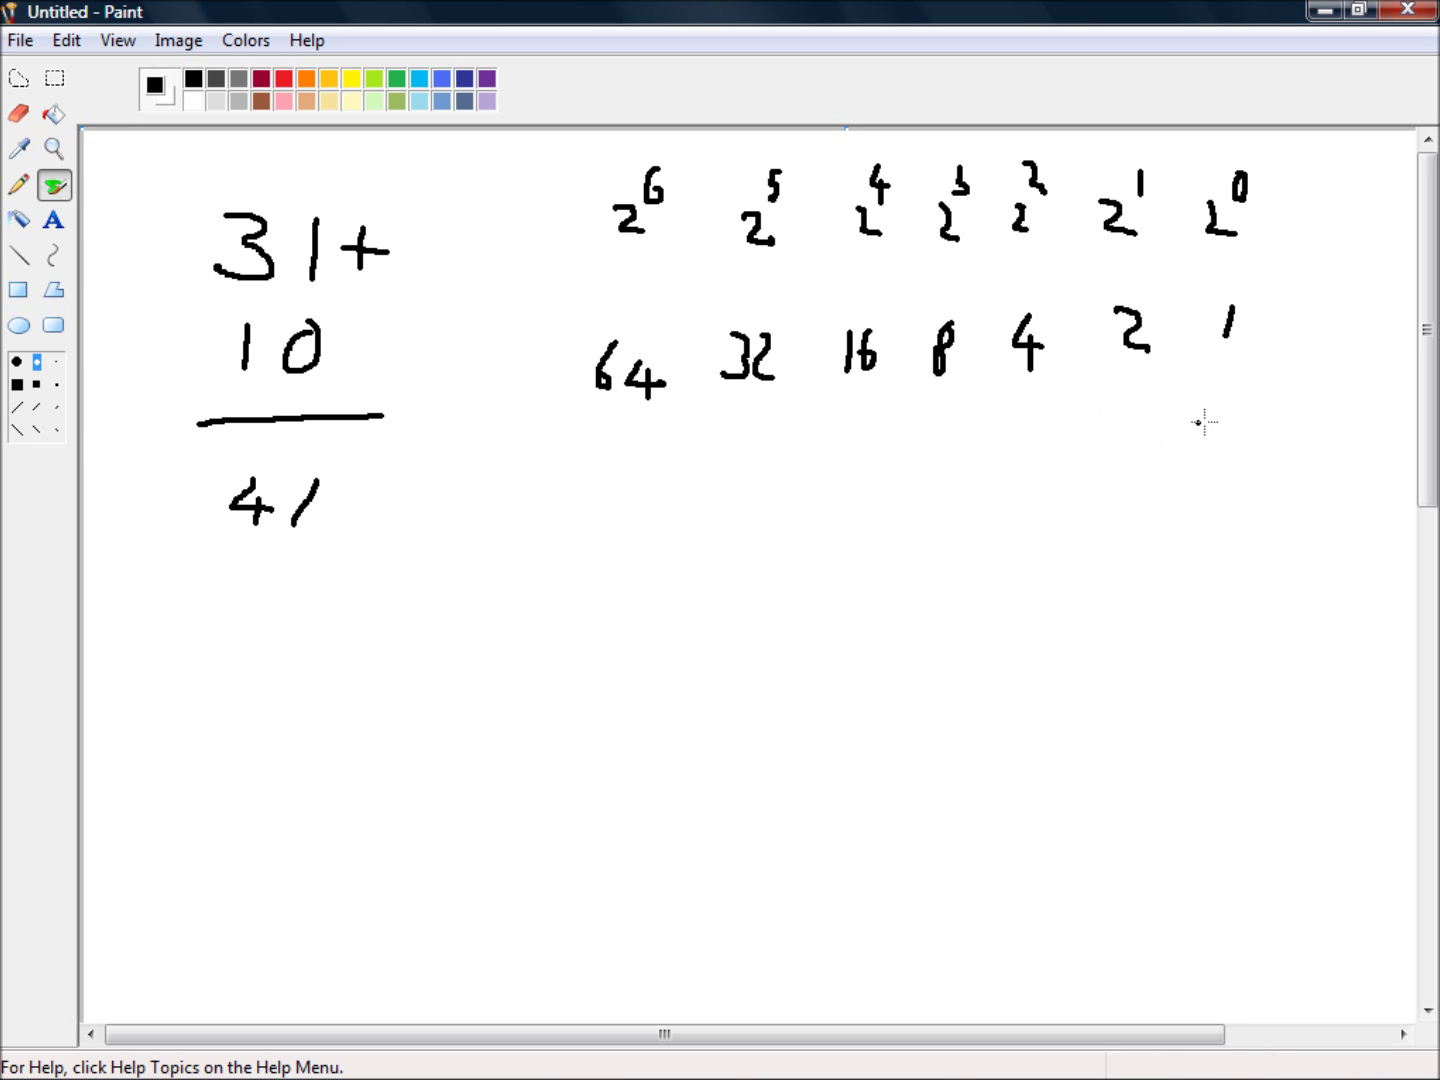
left_click(896, 397)
Write the bits 0, 0, 1, 1 under 64, 32, 16 and 8
mouse_move(630, 497)
left_mouse_down()
mouse_move(629, 532)
mouse_move(652, 505)
mouse_move(620, 500)
left_mouse_up()
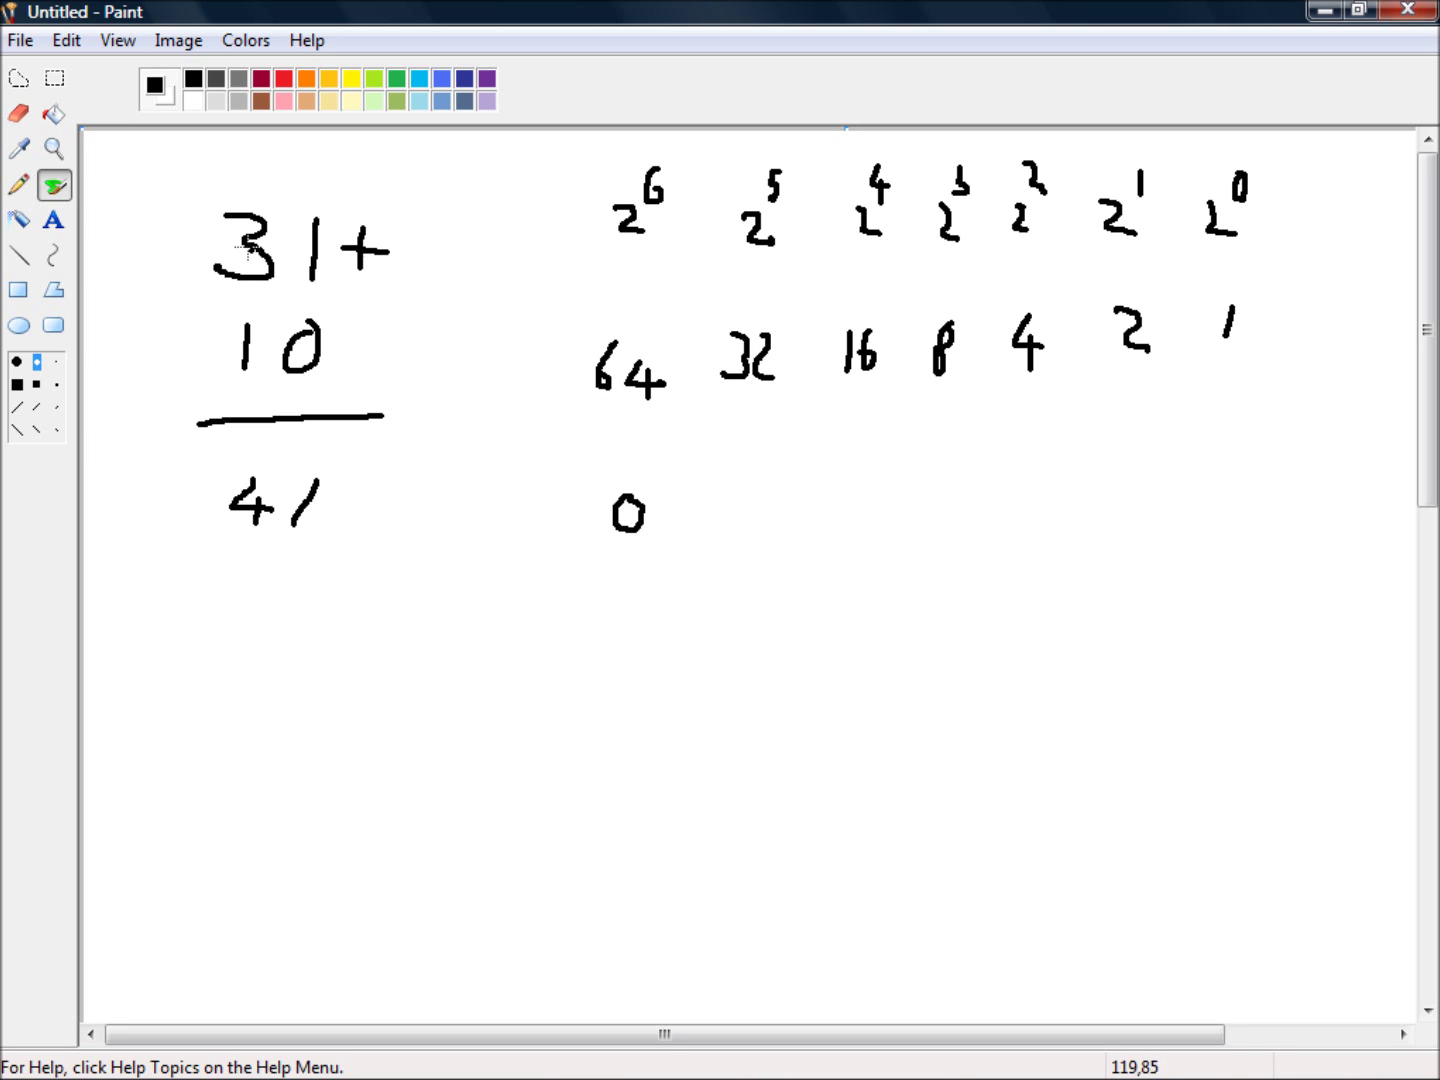
mouse_move(737, 464)
left_mouse_down()
mouse_move(738, 511)
mouse_move(752, 476)
left_mouse_up()
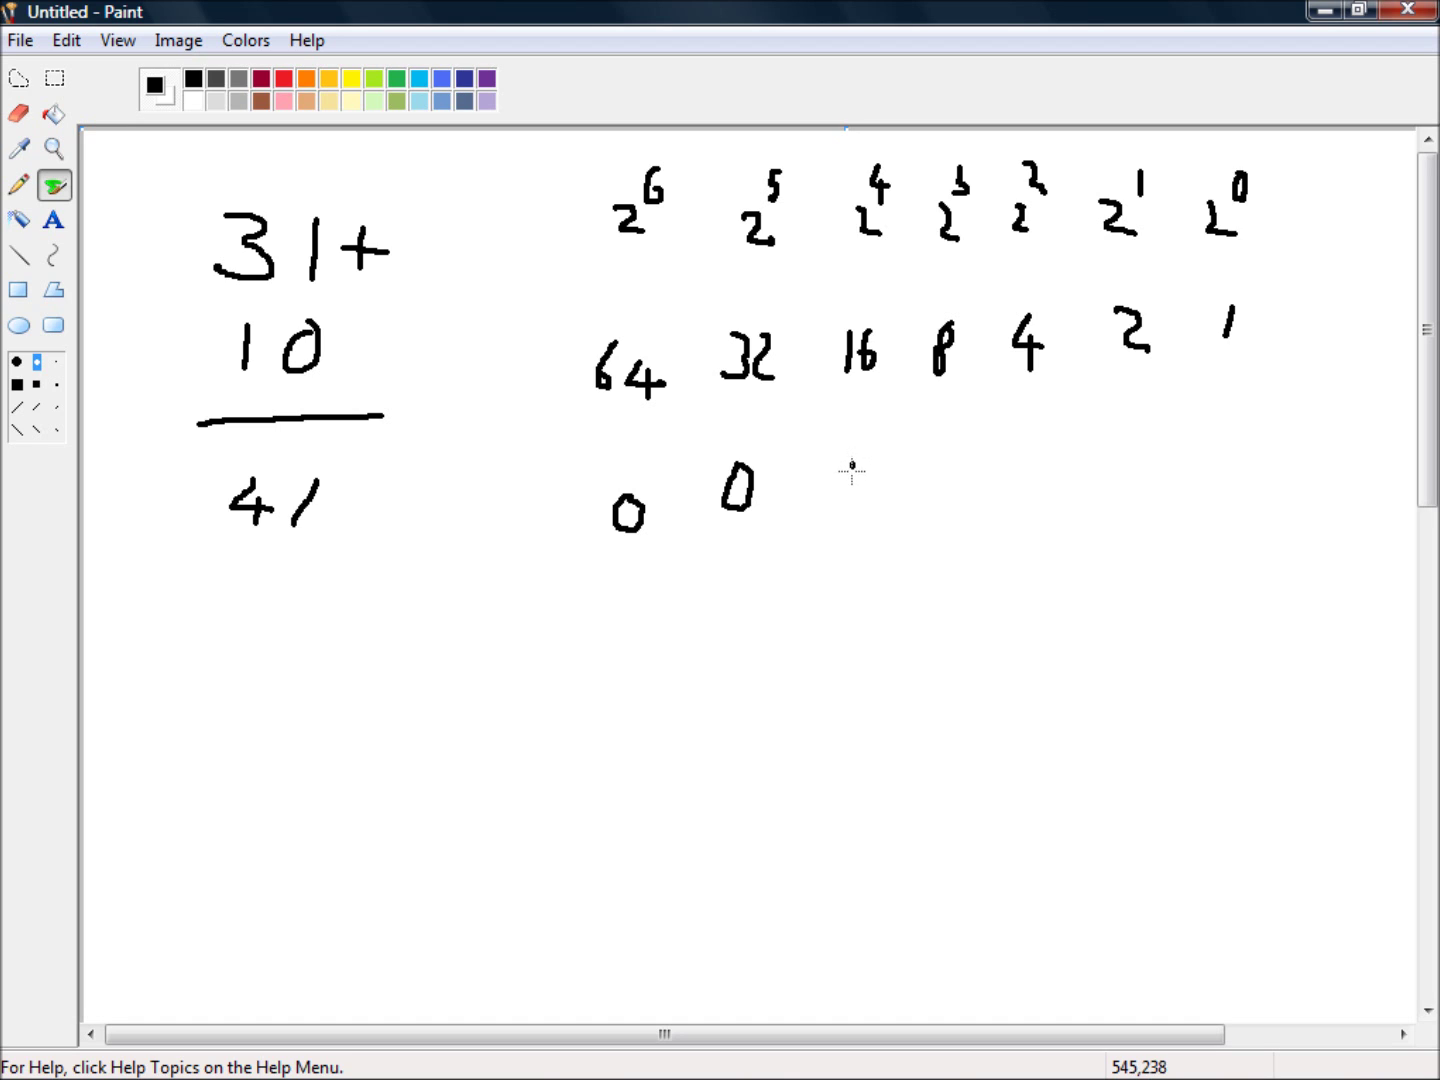
left_click_drag(852, 466, 850, 501)
left_click_drag(940, 460, 938, 491)
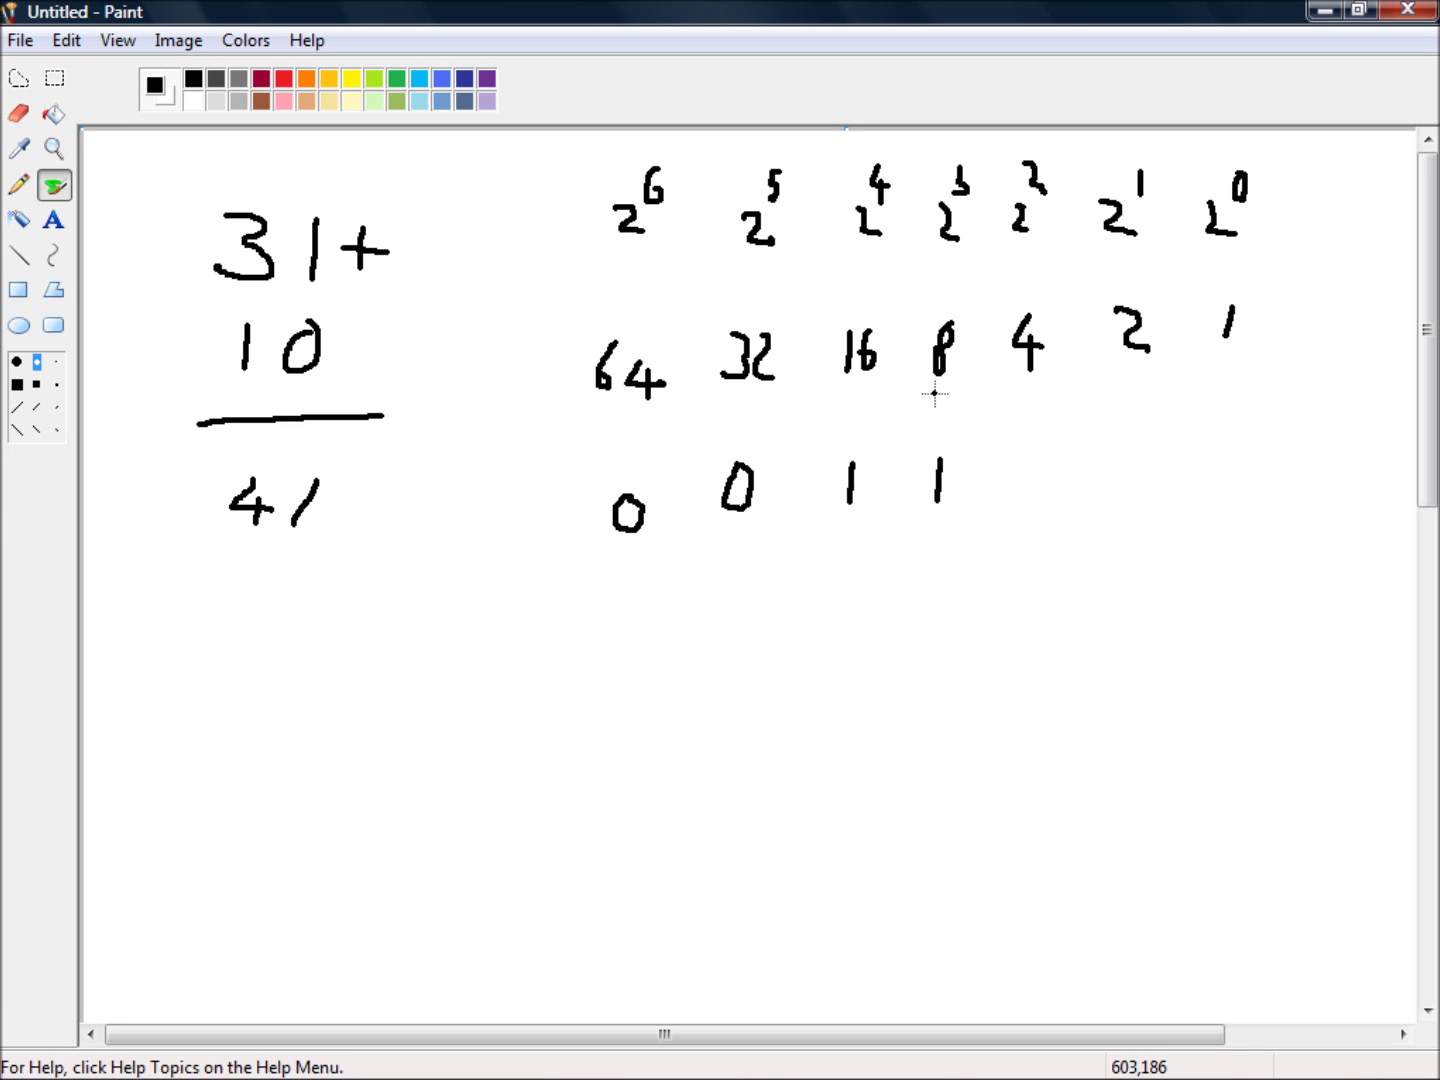
Below 41, brush the working 31-16=15 and 15-8=7
scroll(320, 640, "down", 3)
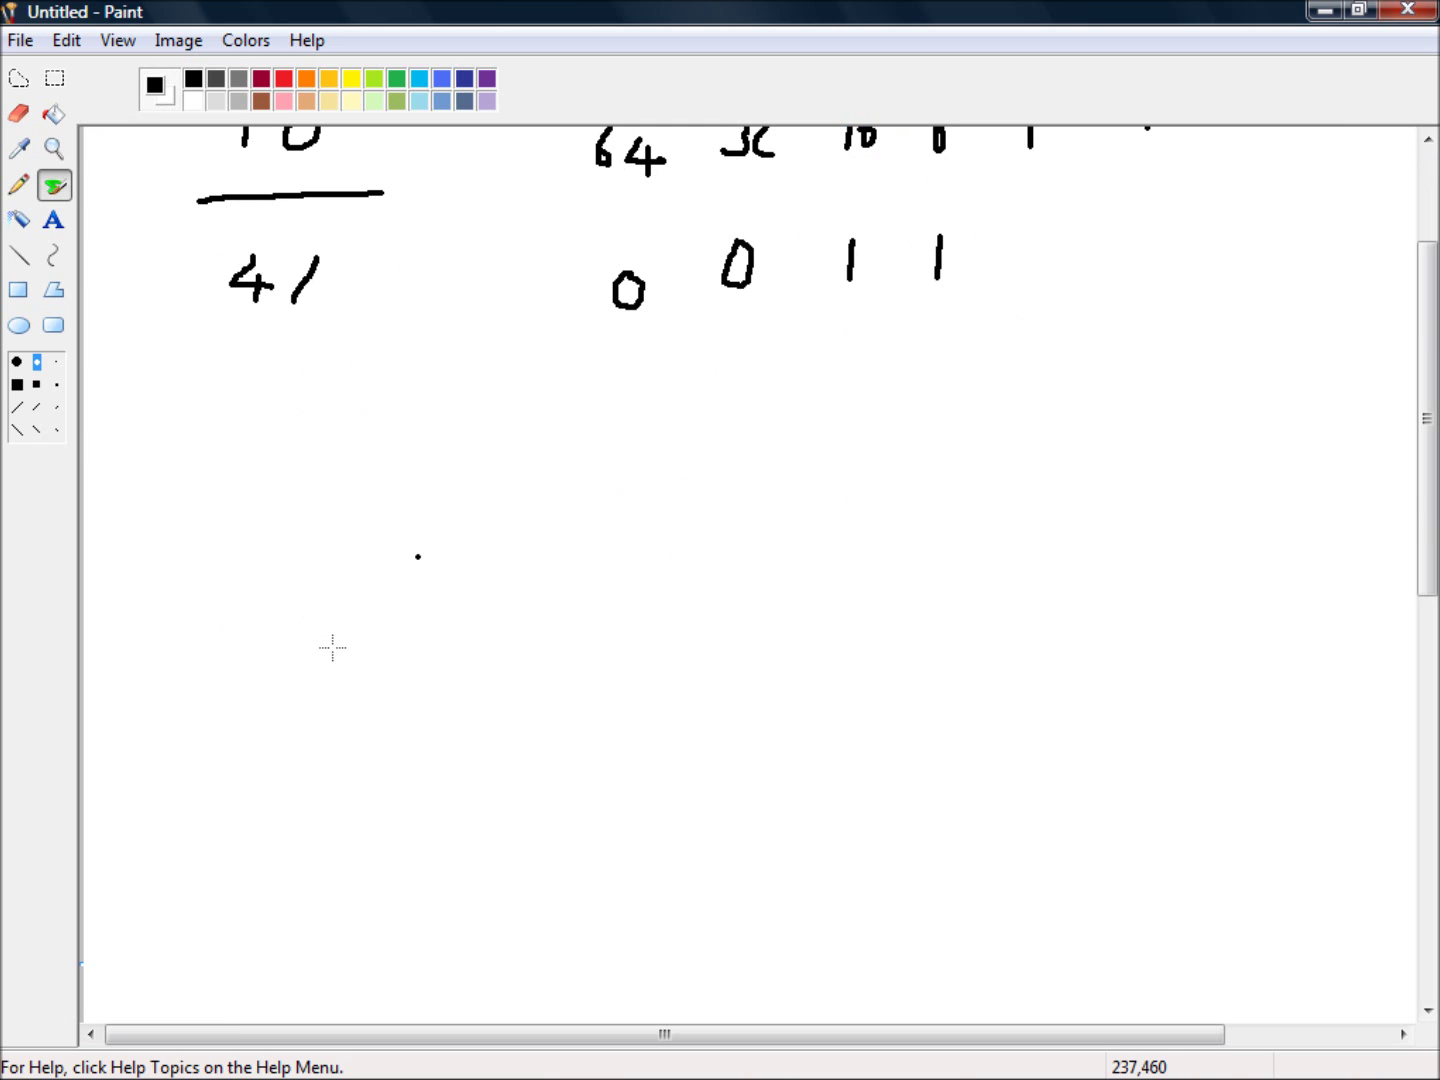
mouse_move(289, 512)
left_mouse_down()
mouse_move(306, 540)
mouse_move(287, 547)
mouse_move(389, 528)
mouse_move(432, 543)
mouse_move(471, 529)
mouse_move(471, 548)
left_mouse_up()
left_click_drag(300, 607, 302, 642)
mouse_move(355, 606)
left_mouse_down()
mouse_move(313, 645)
mouse_move(408, 633)
left_mouse_up()
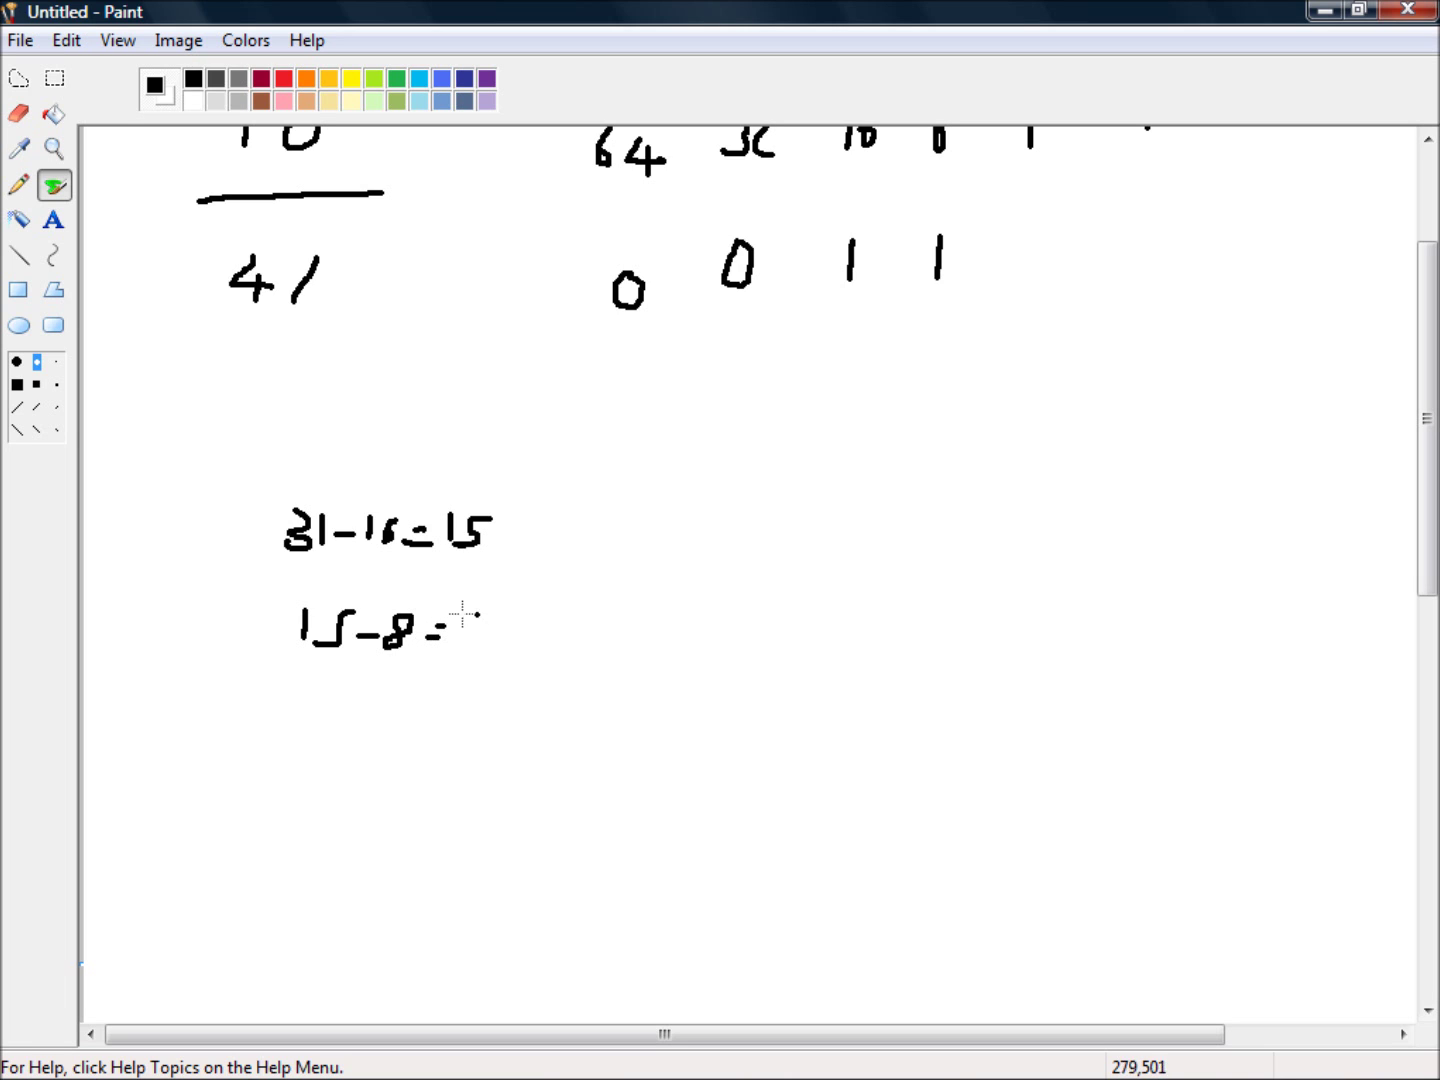
mouse_move(463, 614)
left_mouse_down()
mouse_move(480, 617)
mouse_move(465, 655)
left_mouse_up()
Write a 1 bit under 4, add 7-4=3 to the working, and a 1 under 2
scroll(563, 628, "up", 3)
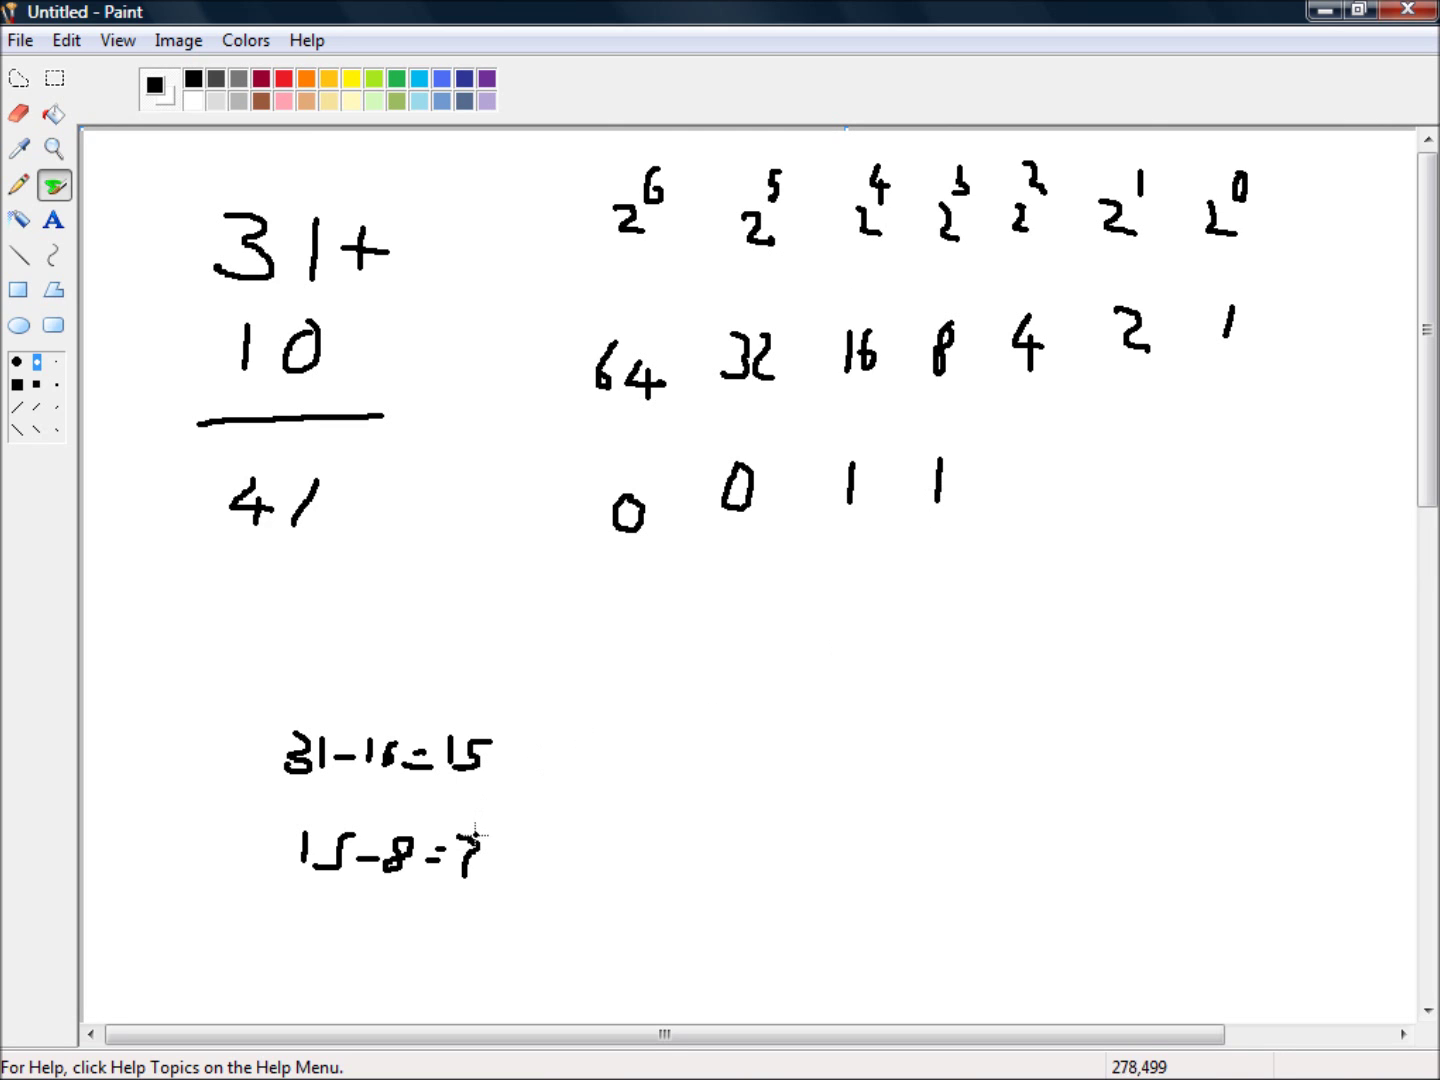
left_click(673, 713)
left_click_drag(1020, 440, 1018, 490)
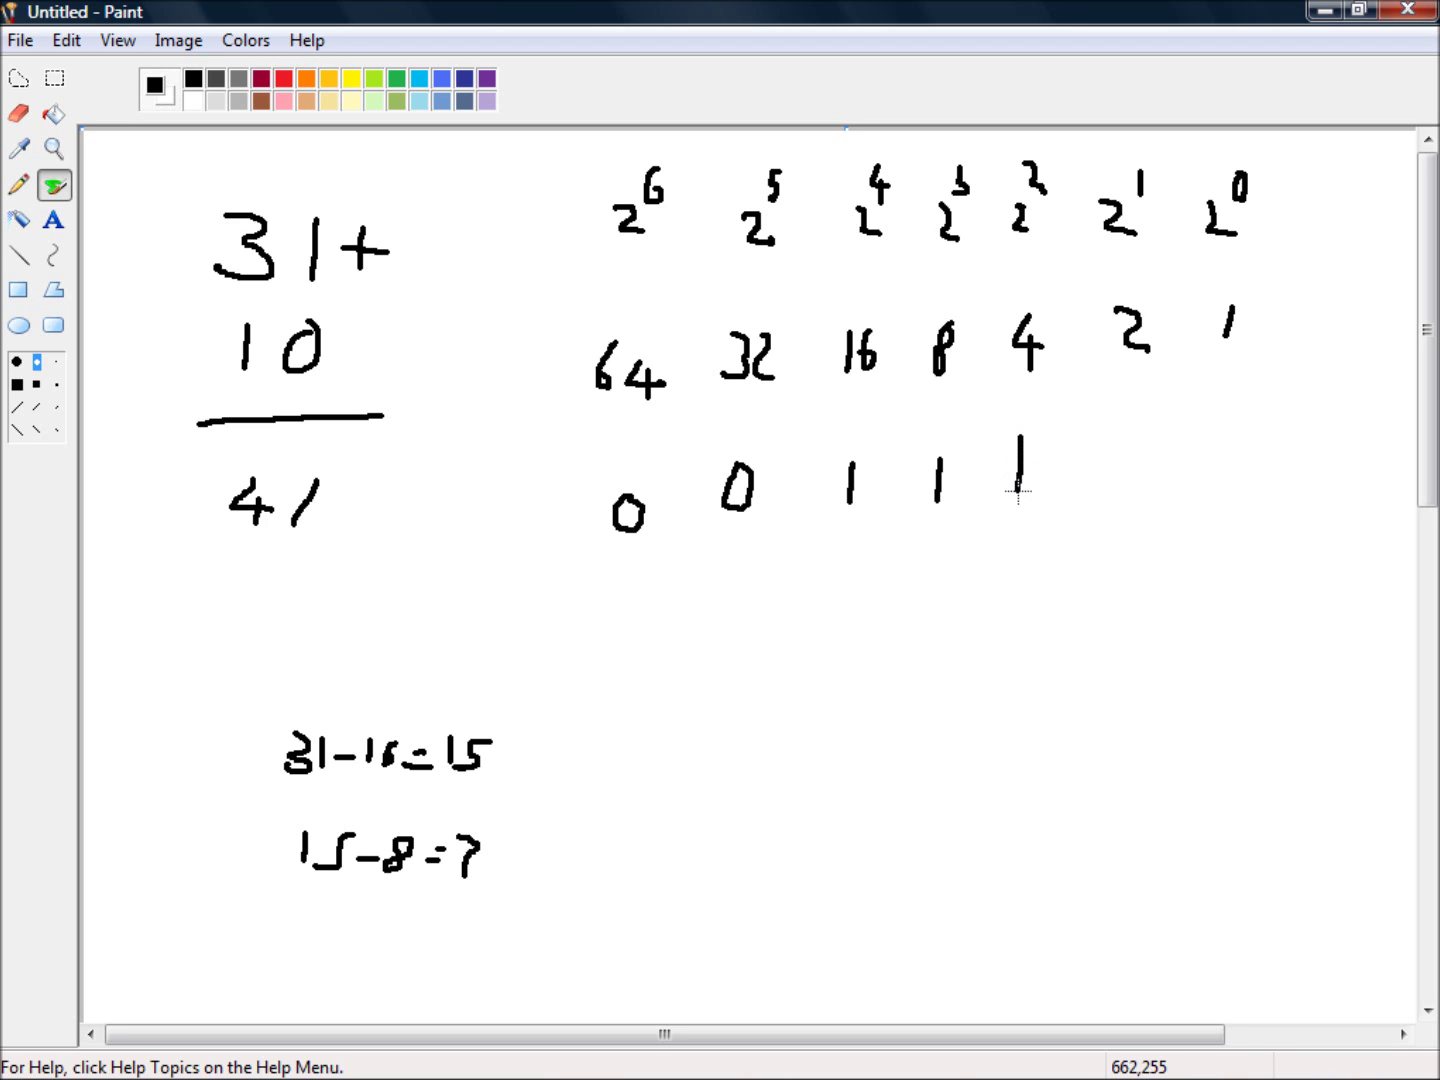
scroll(411, 731, "down", 3)
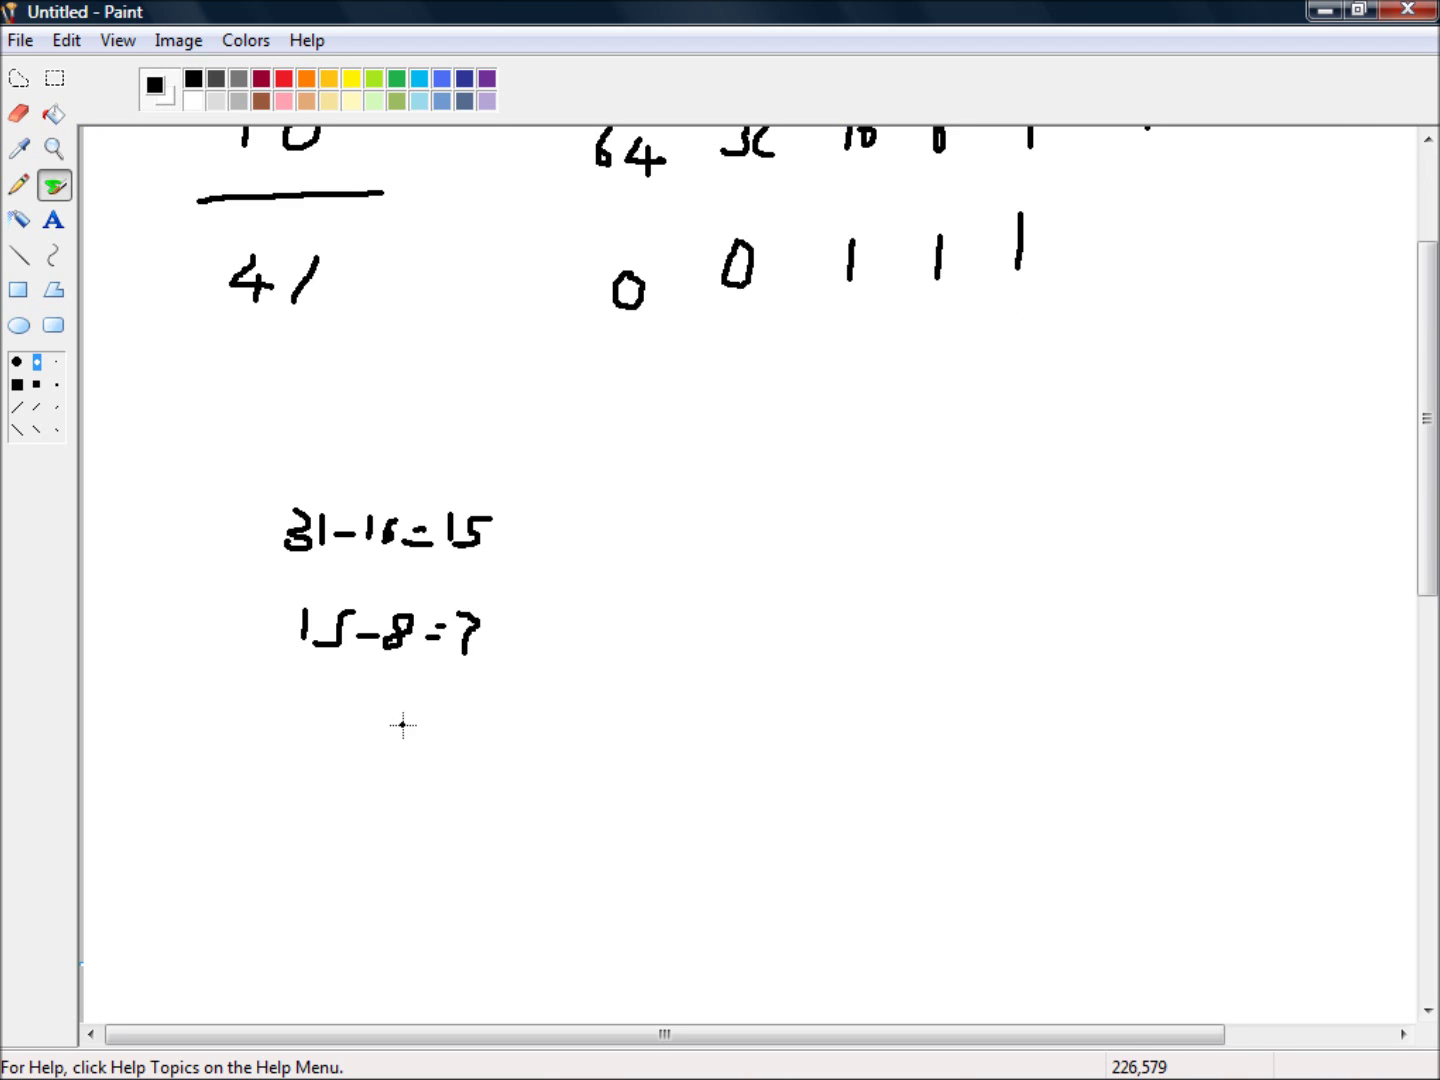
mouse_move(303, 719)
left_mouse_down()
mouse_move(312, 756)
mouse_move(411, 746)
mouse_move(385, 741)
mouse_move(399, 741)
mouse_move(388, 769)
mouse_move(439, 741)
mouse_move(453, 754)
mouse_move(473, 719)
mouse_move(465, 760)
left_mouse_up()
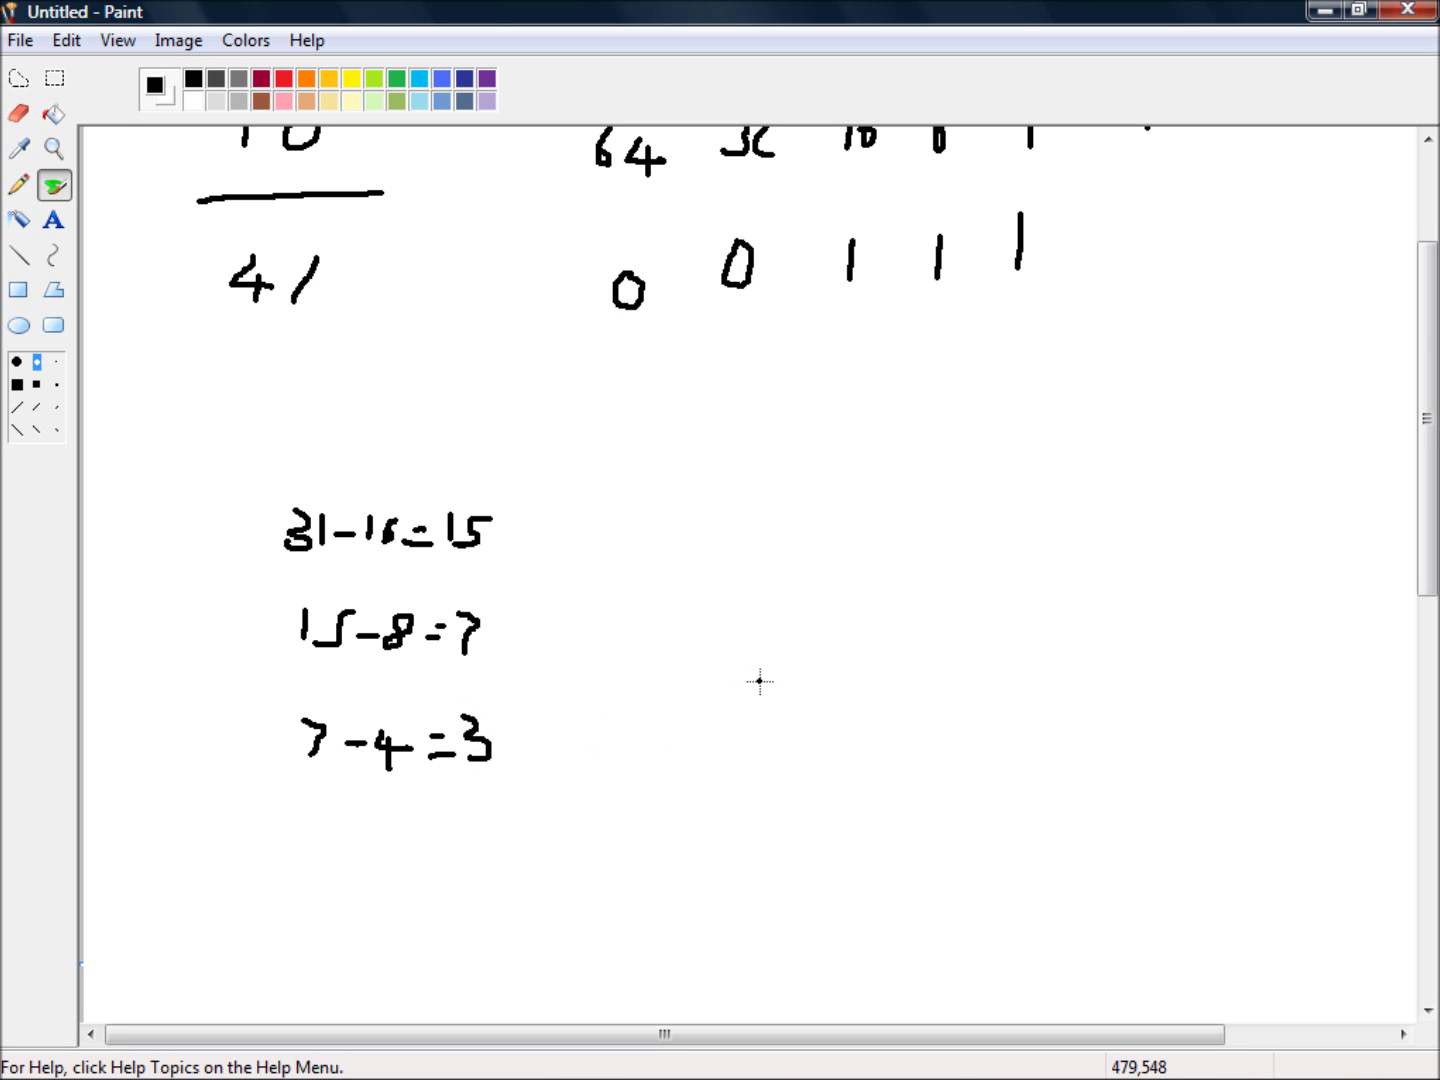
scroll(760, 681, "up", 3)
scroll(677, 720, "down", 3)
scroll(810, 714, "up", 3)
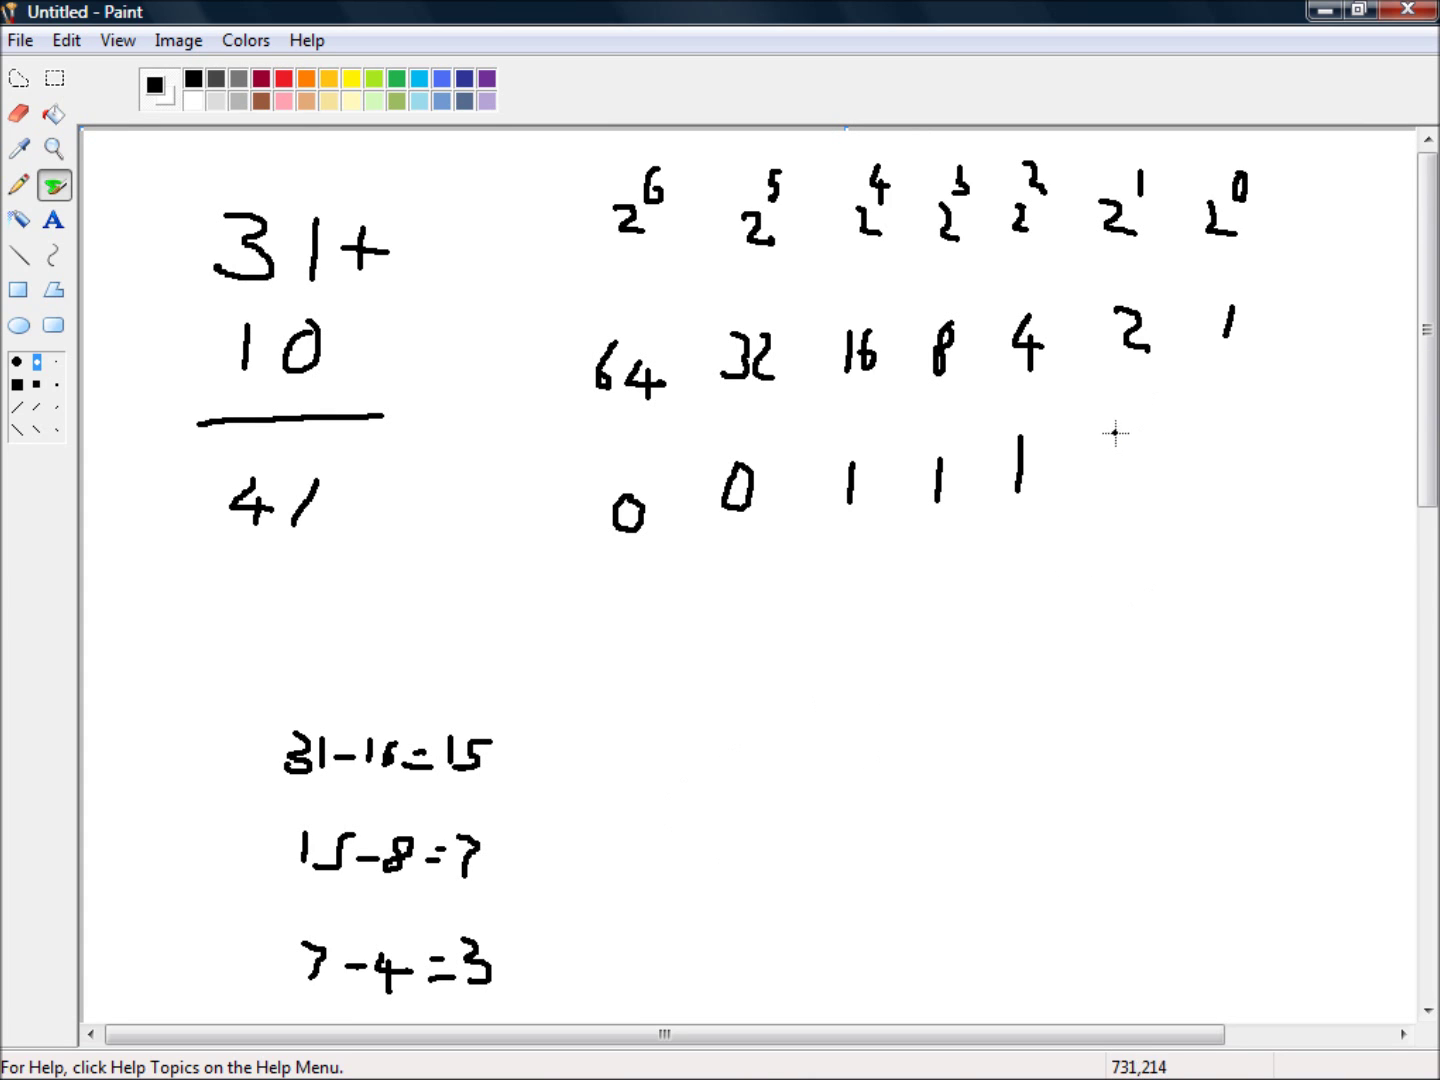
left_click_drag(1116, 431, 1121, 474)
Add 3-2=1 to the working and a final 1 bit under the 2^0 value
scroll(890, 530, "down", 3)
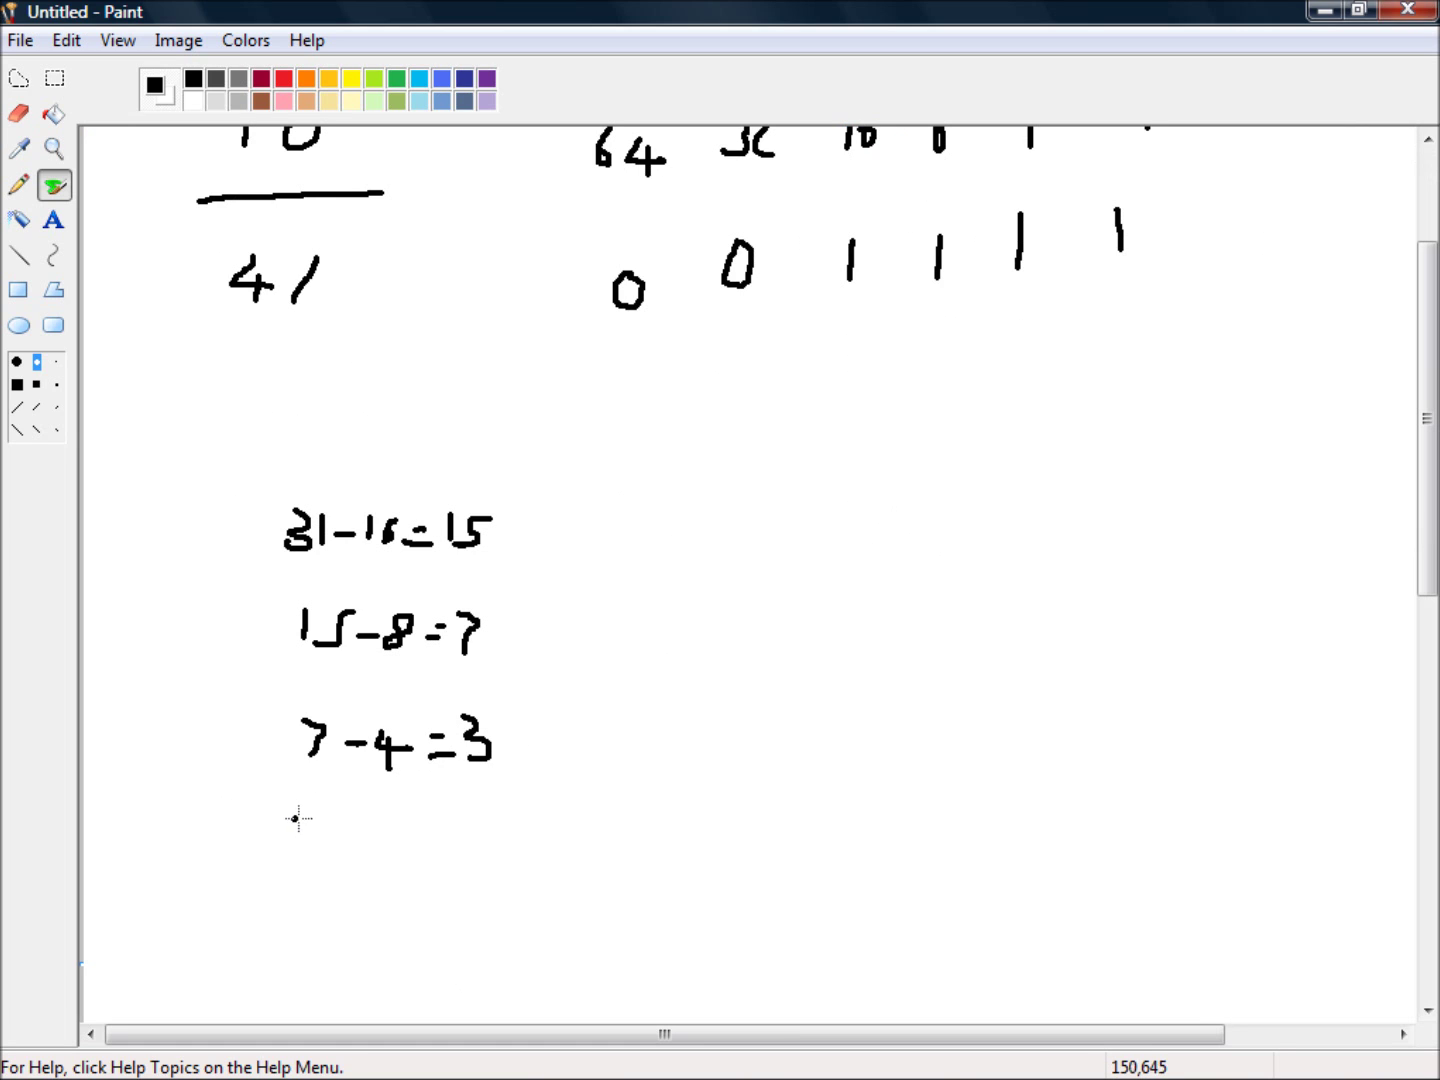
mouse_move(296, 816)
left_mouse_down()
mouse_move(300, 850)
mouse_move(371, 819)
mouse_move(372, 841)
mouse_move(432, 842)
left_mouse_up()
scroll(830, 785, "up", 5)
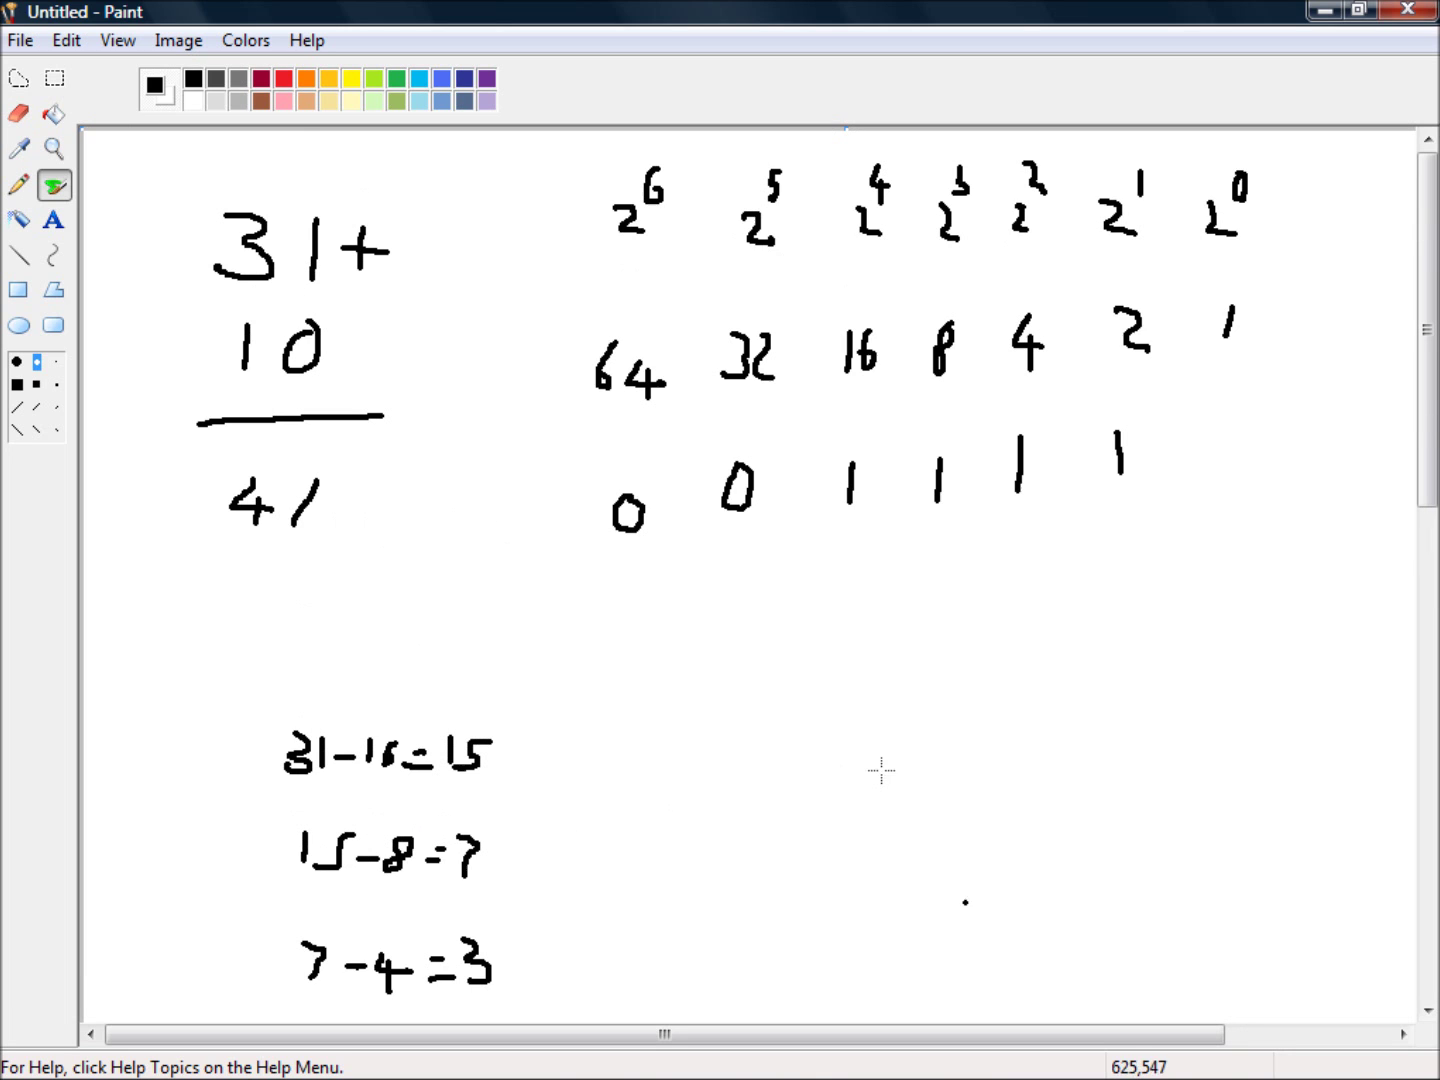
left_click_drag(1210, 407, 1213, 449)
scroll(1081, 589, "down", 5)
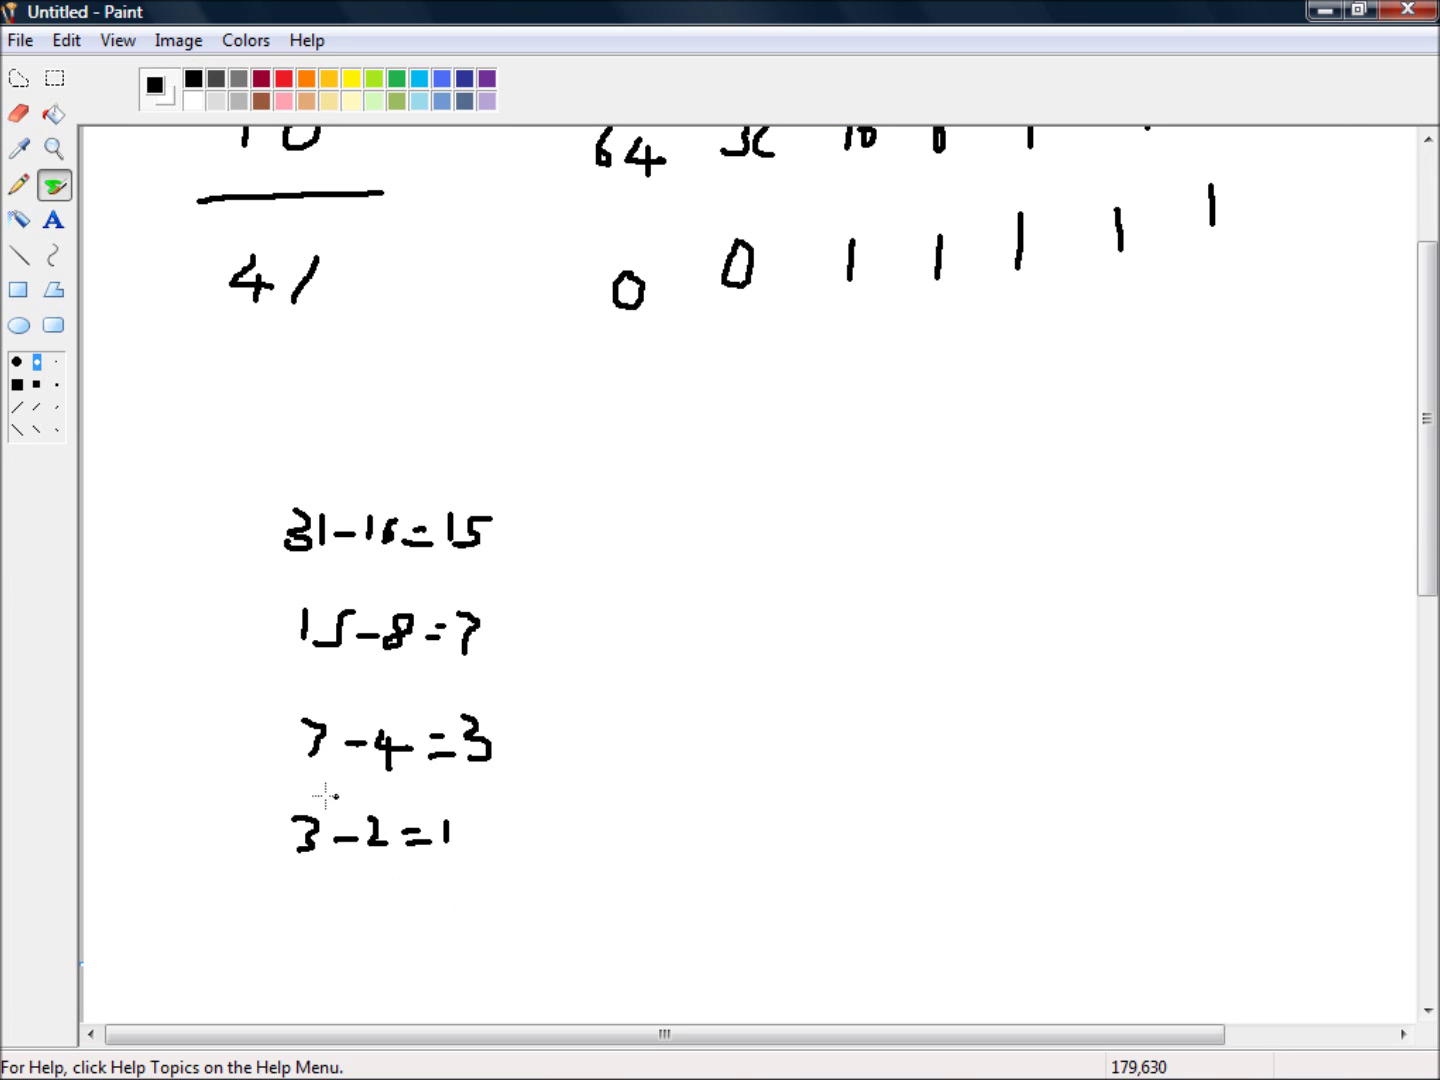
scroll(1060, 576, "up", 5)
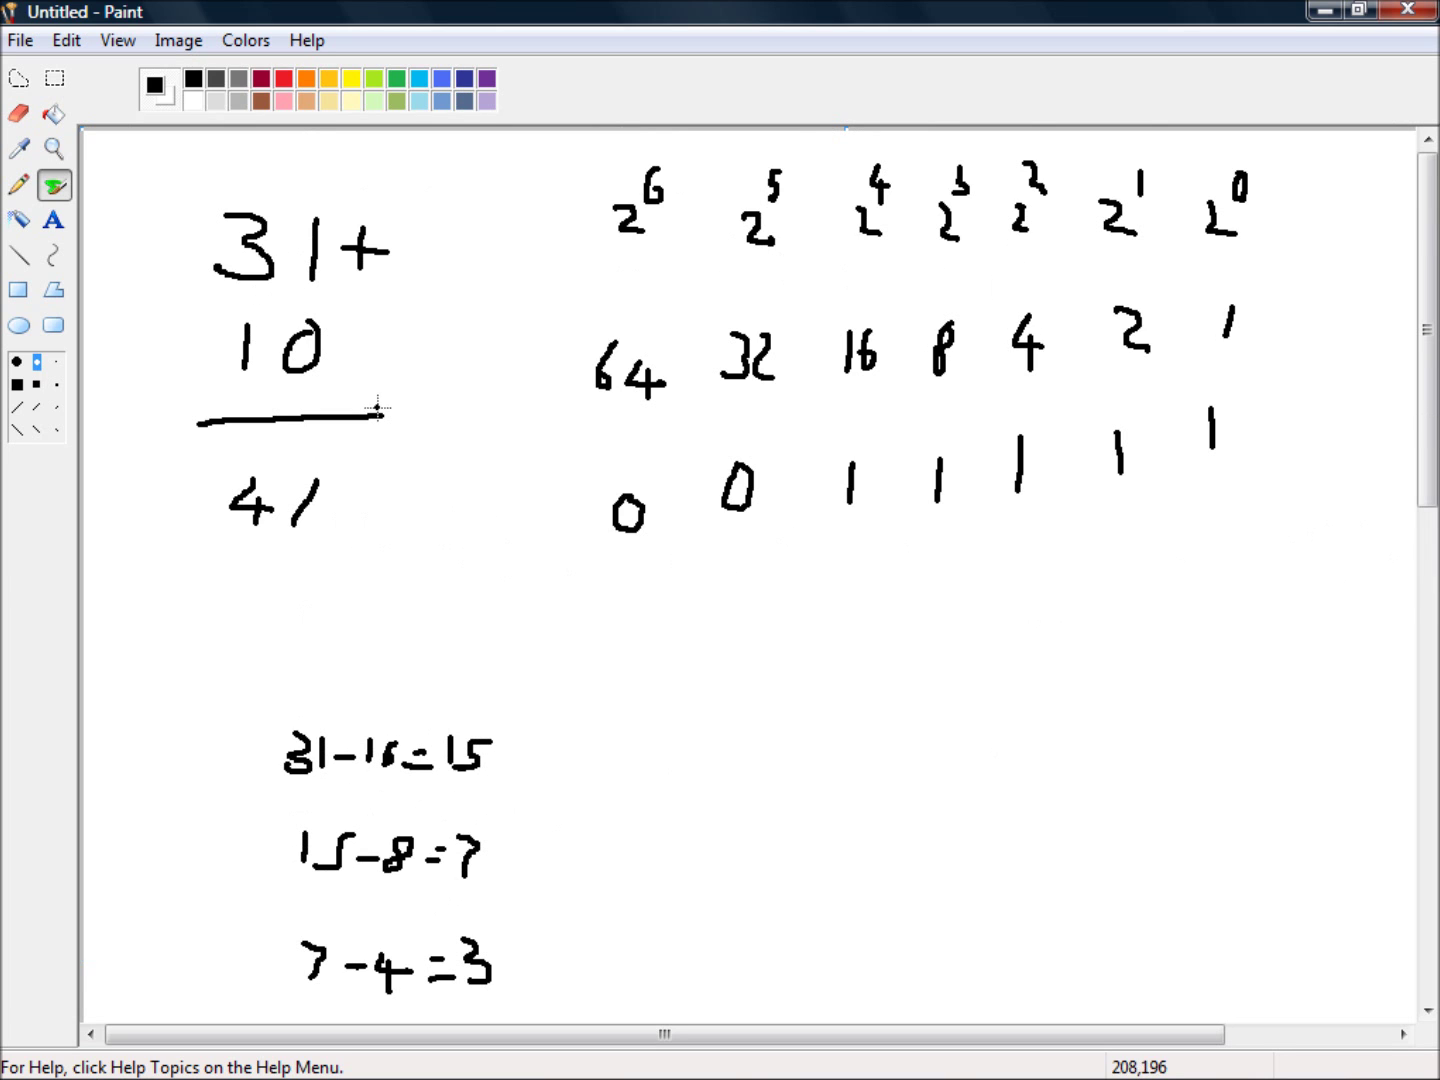
scroll(205, 390, "down", 5)
Select the four subtraction lines and invert their colours
left_click(45, 88)
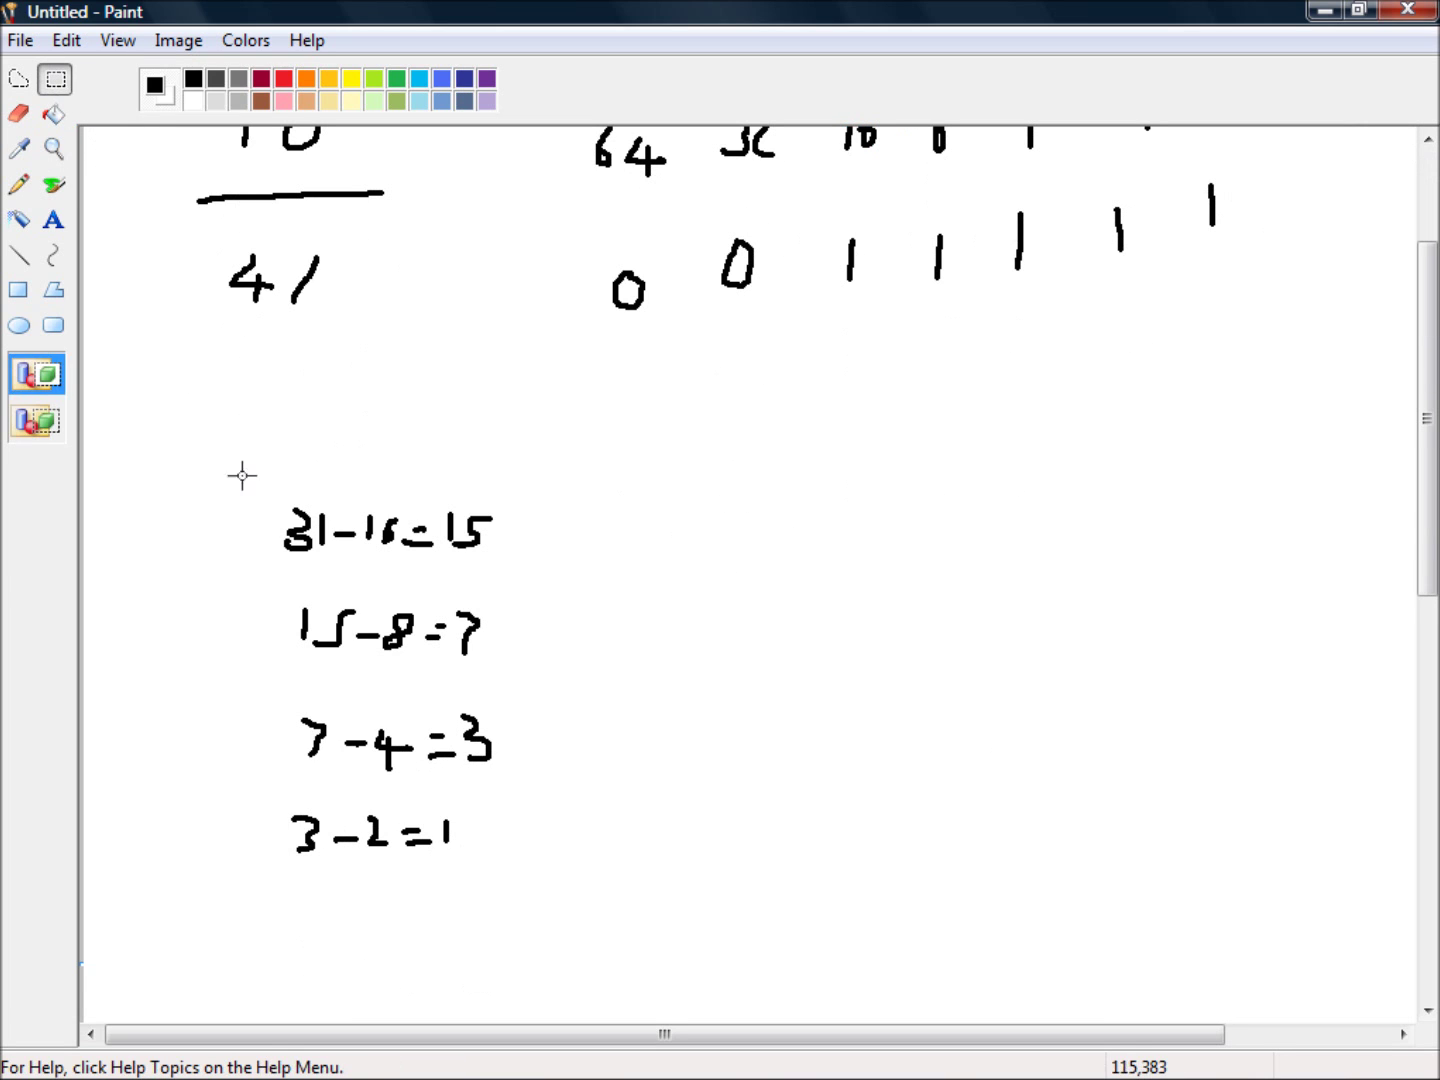
left_click_drag(221, 484, 571, 910)
right_click(495, 776)
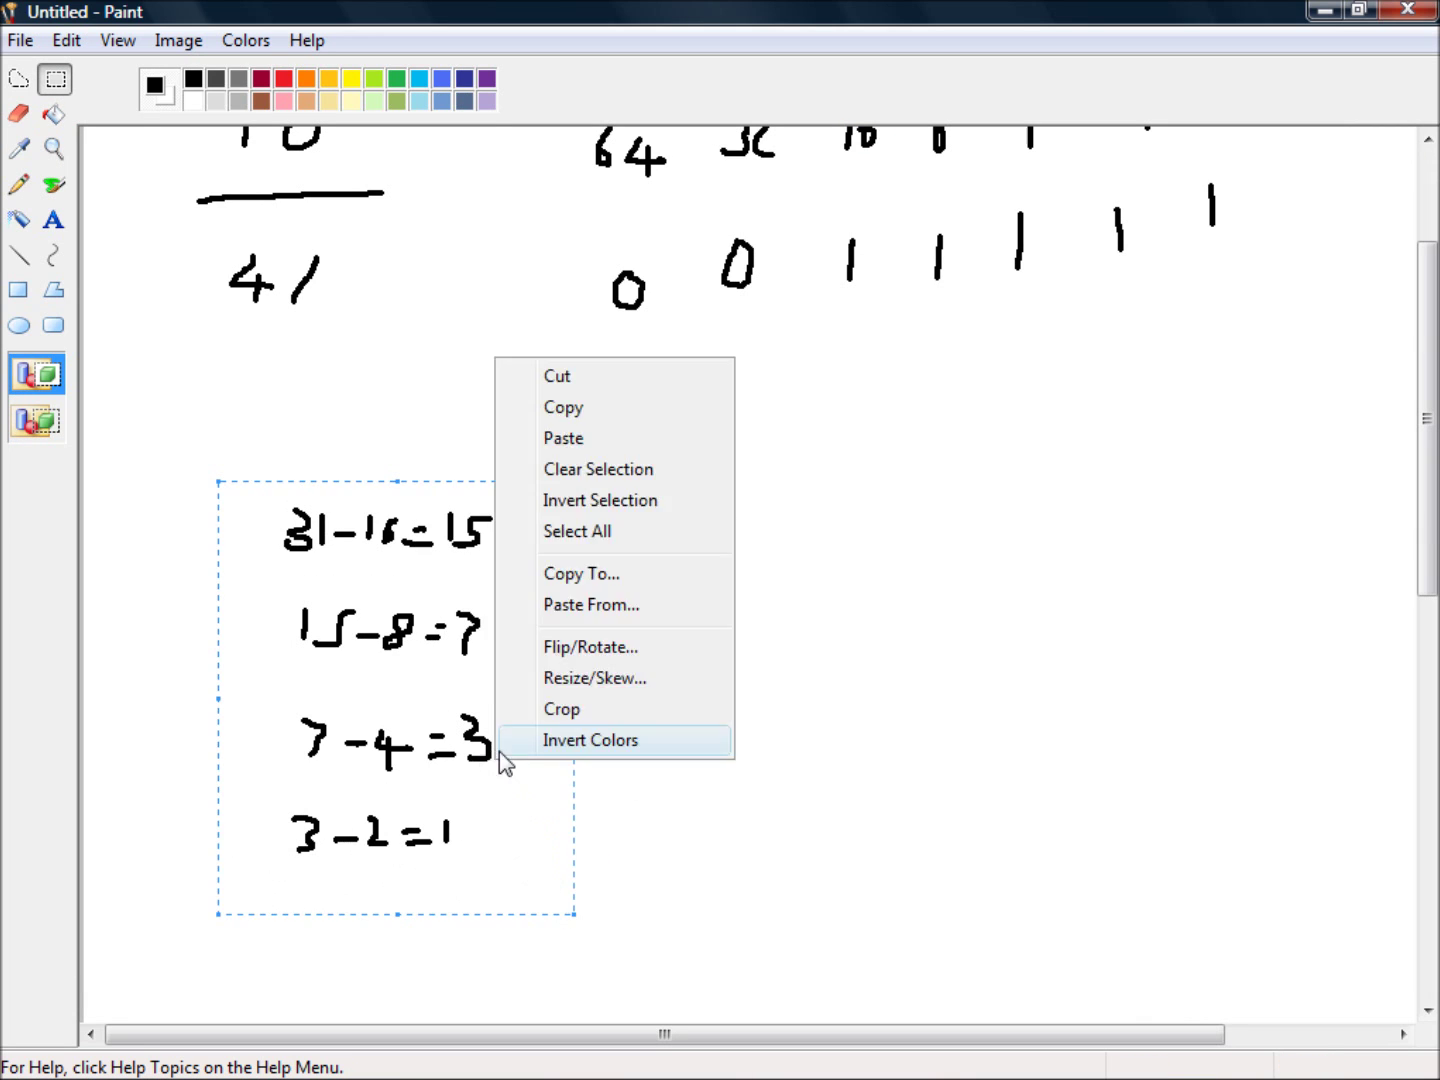
left_click(501, 760)
Cut the subtraction working away and brush a 0 below the first 0
right_click(446, 664)
left_click(461, 686)
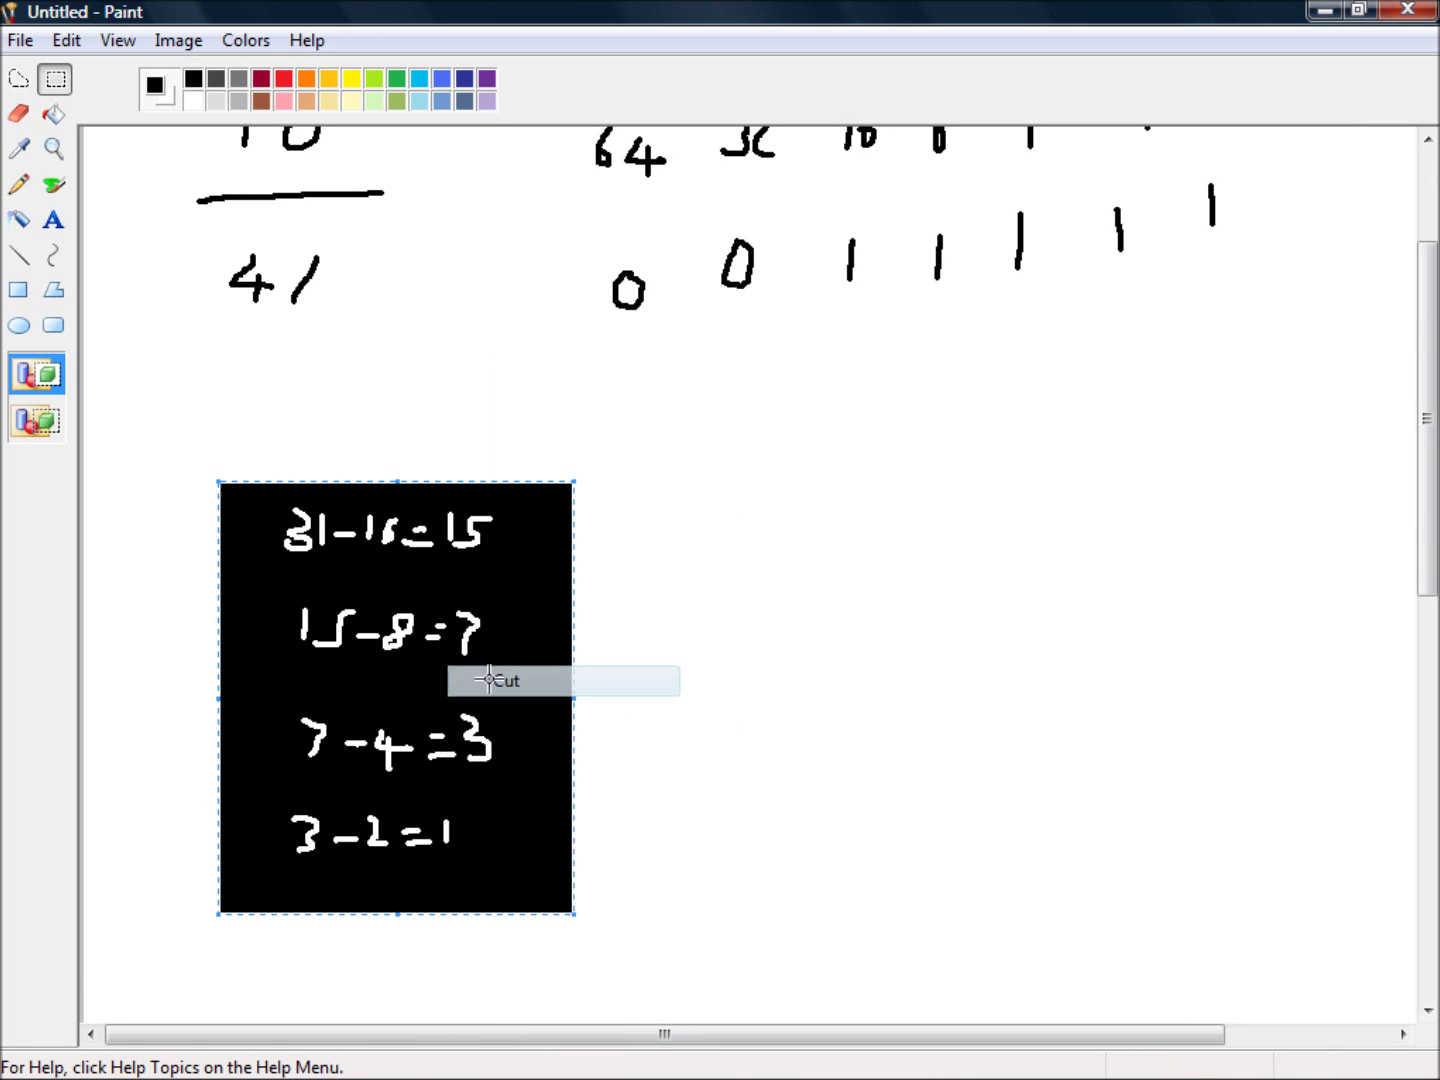
scroll(805, 666, "up", 5)
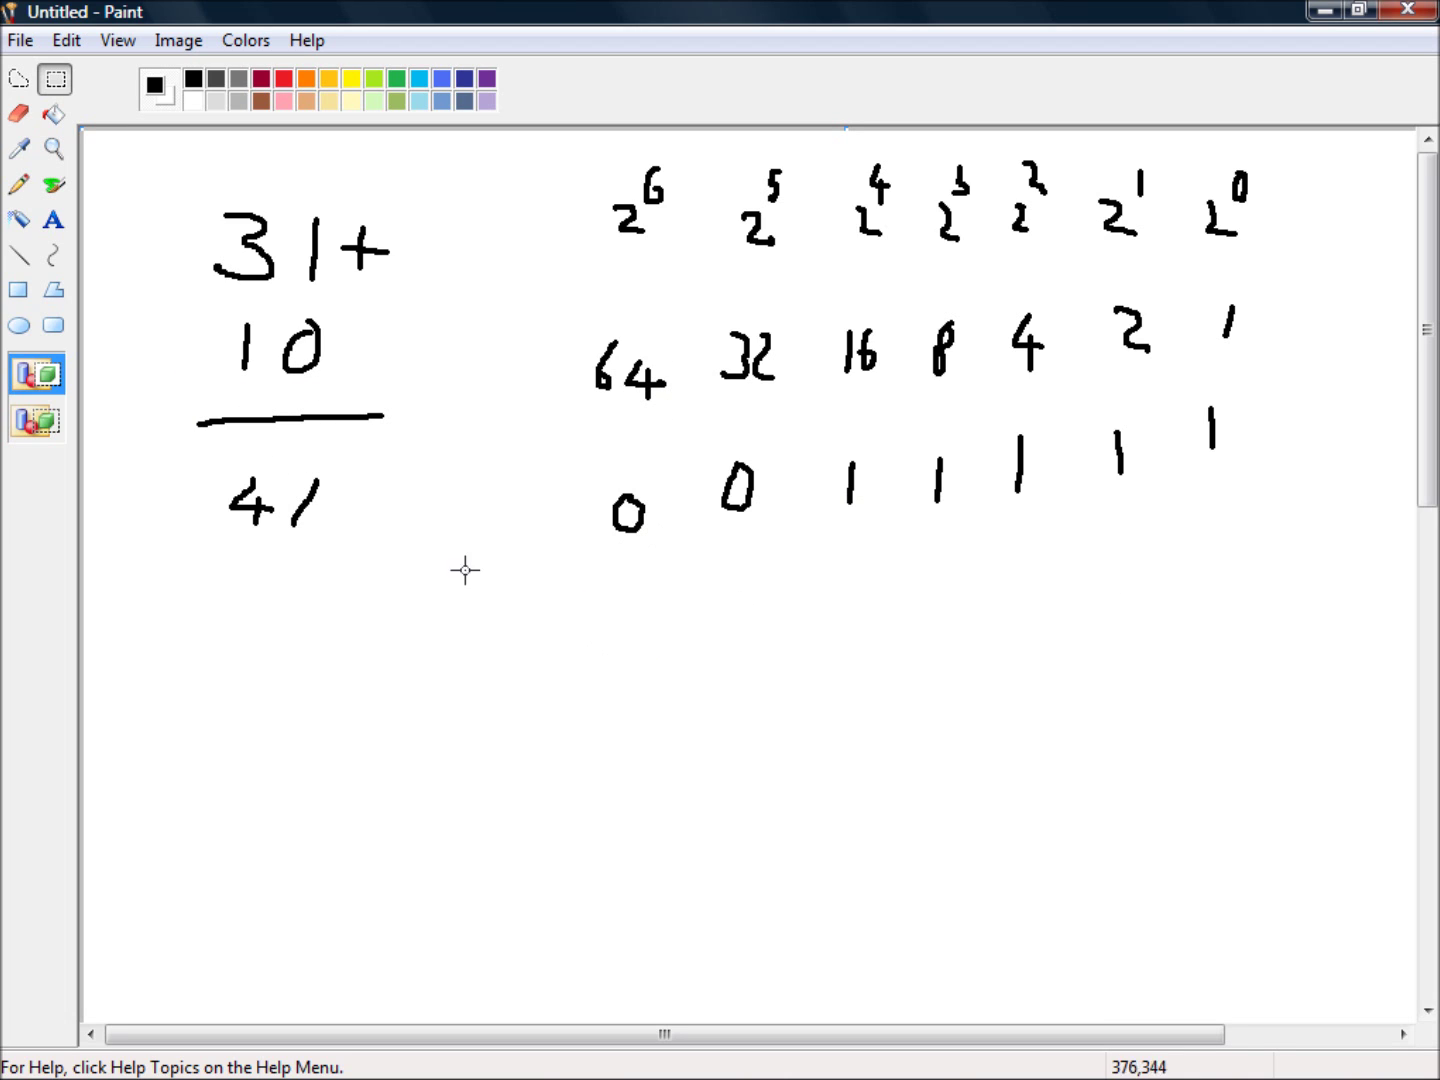
left_click(54, 185)
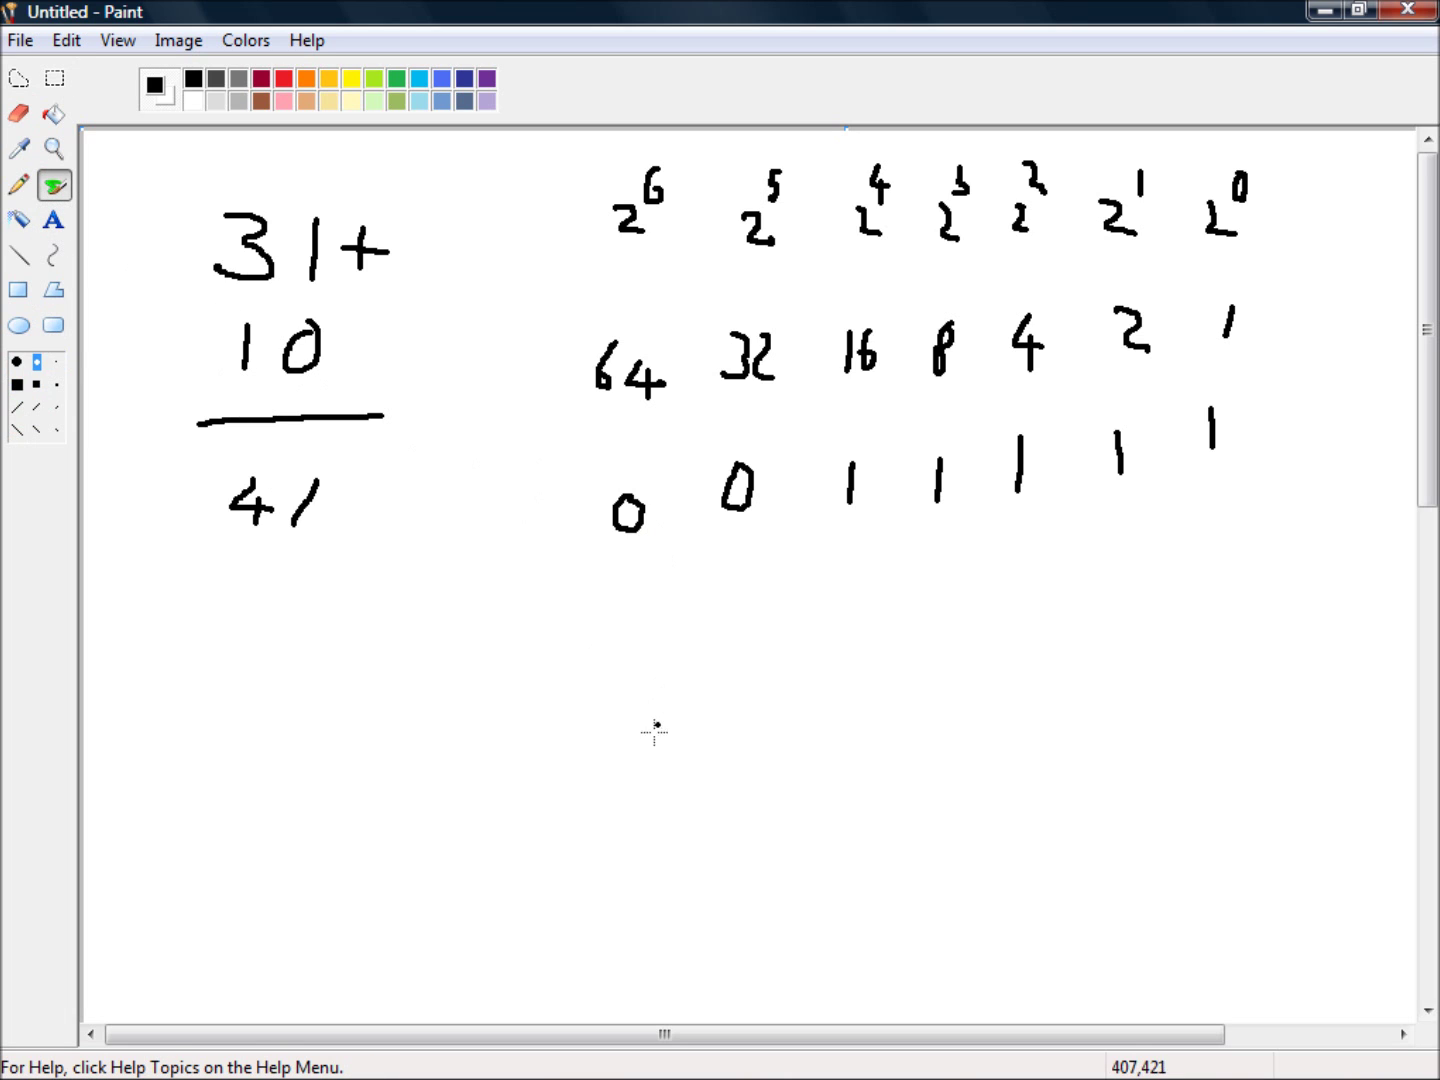
mouse_move(640, 620)
left_mouse_down()
mouse_move(614, 650)
mouse_move(643, 628)
mouse_move(623, 611)
left_mouse_up()
Brush the remaining digits to make the second row read 0 0 0 1 0 1 0
mouse_move(741, 622)
left_mouse_down()
mouse_move(722, 653)
mouse_move(745, 666)
mouse_move(737, 612)
left_mouse_up()
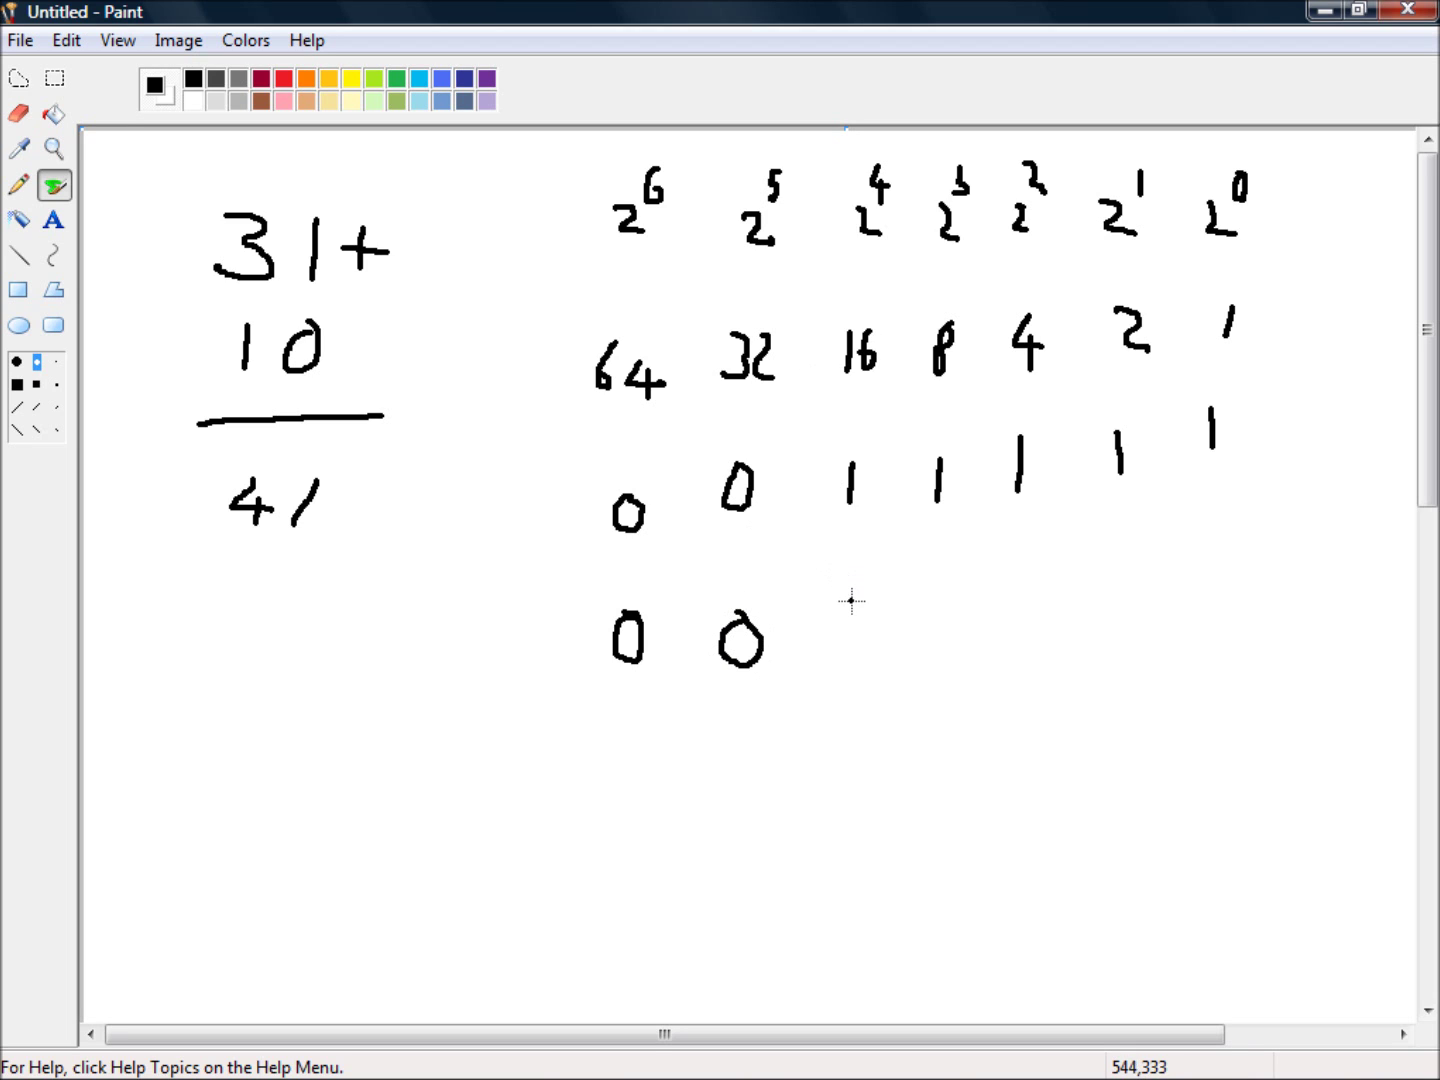
mouse_move(851, 601)
left_mouse_down()
mouse_move(833, 631)
mouse_move(844, 645)
mouse_move(859, 601)
left_mouse_up()
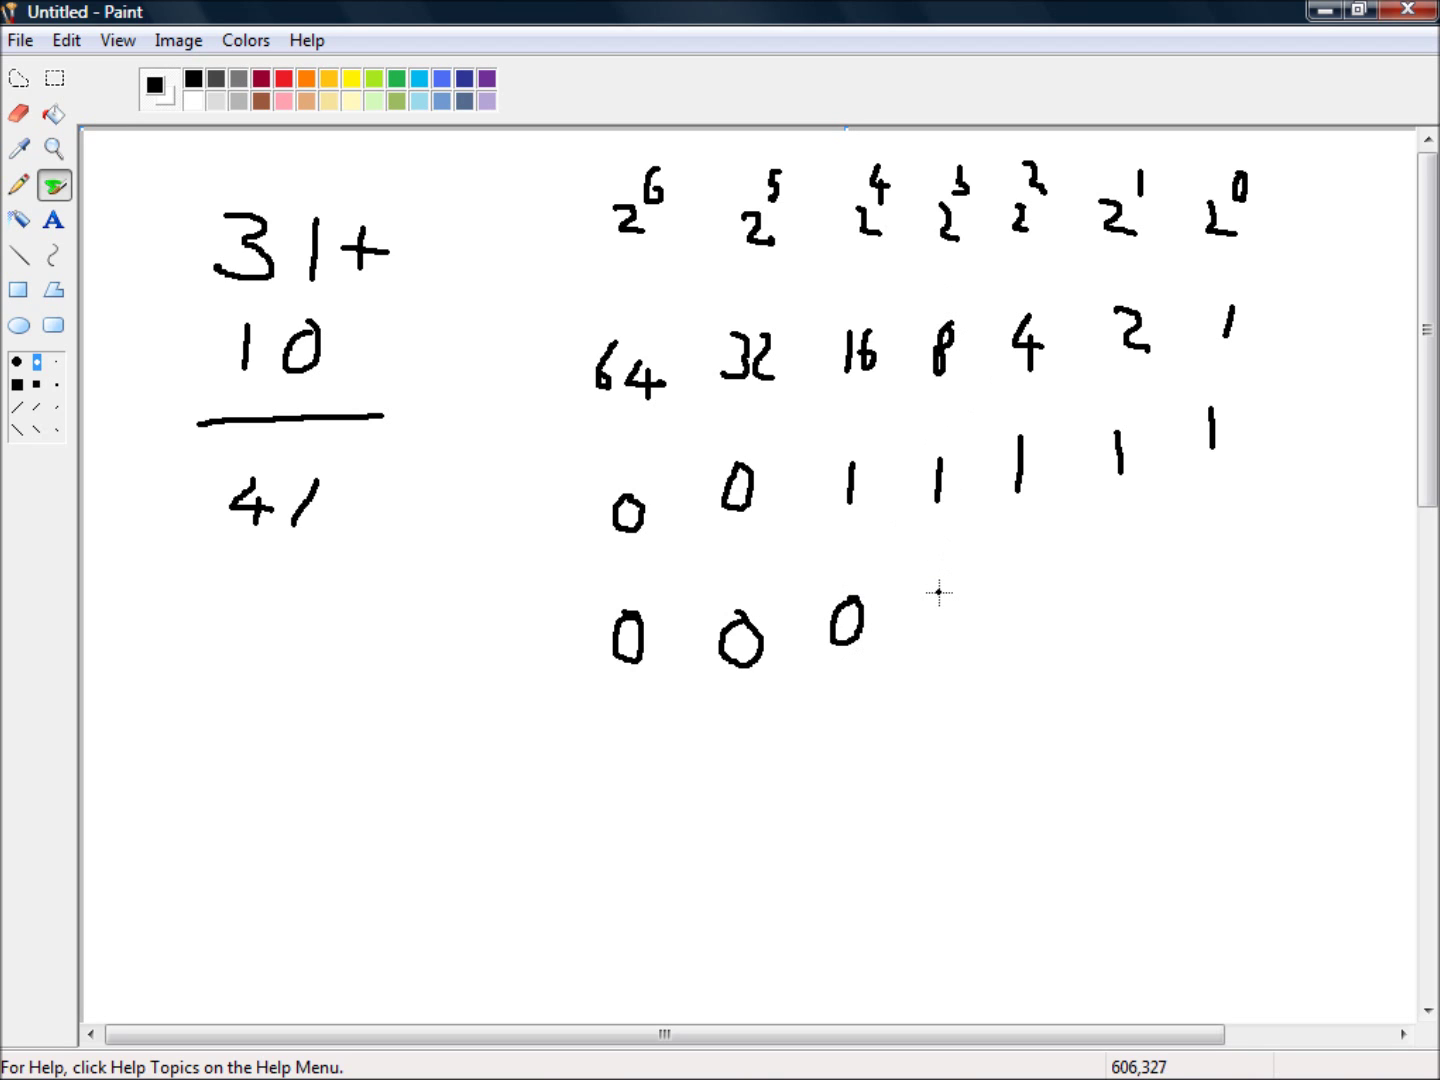
left_click_drag(939, 592, 939, 636)
left_click_drag(1143, 571, 1147, 620)
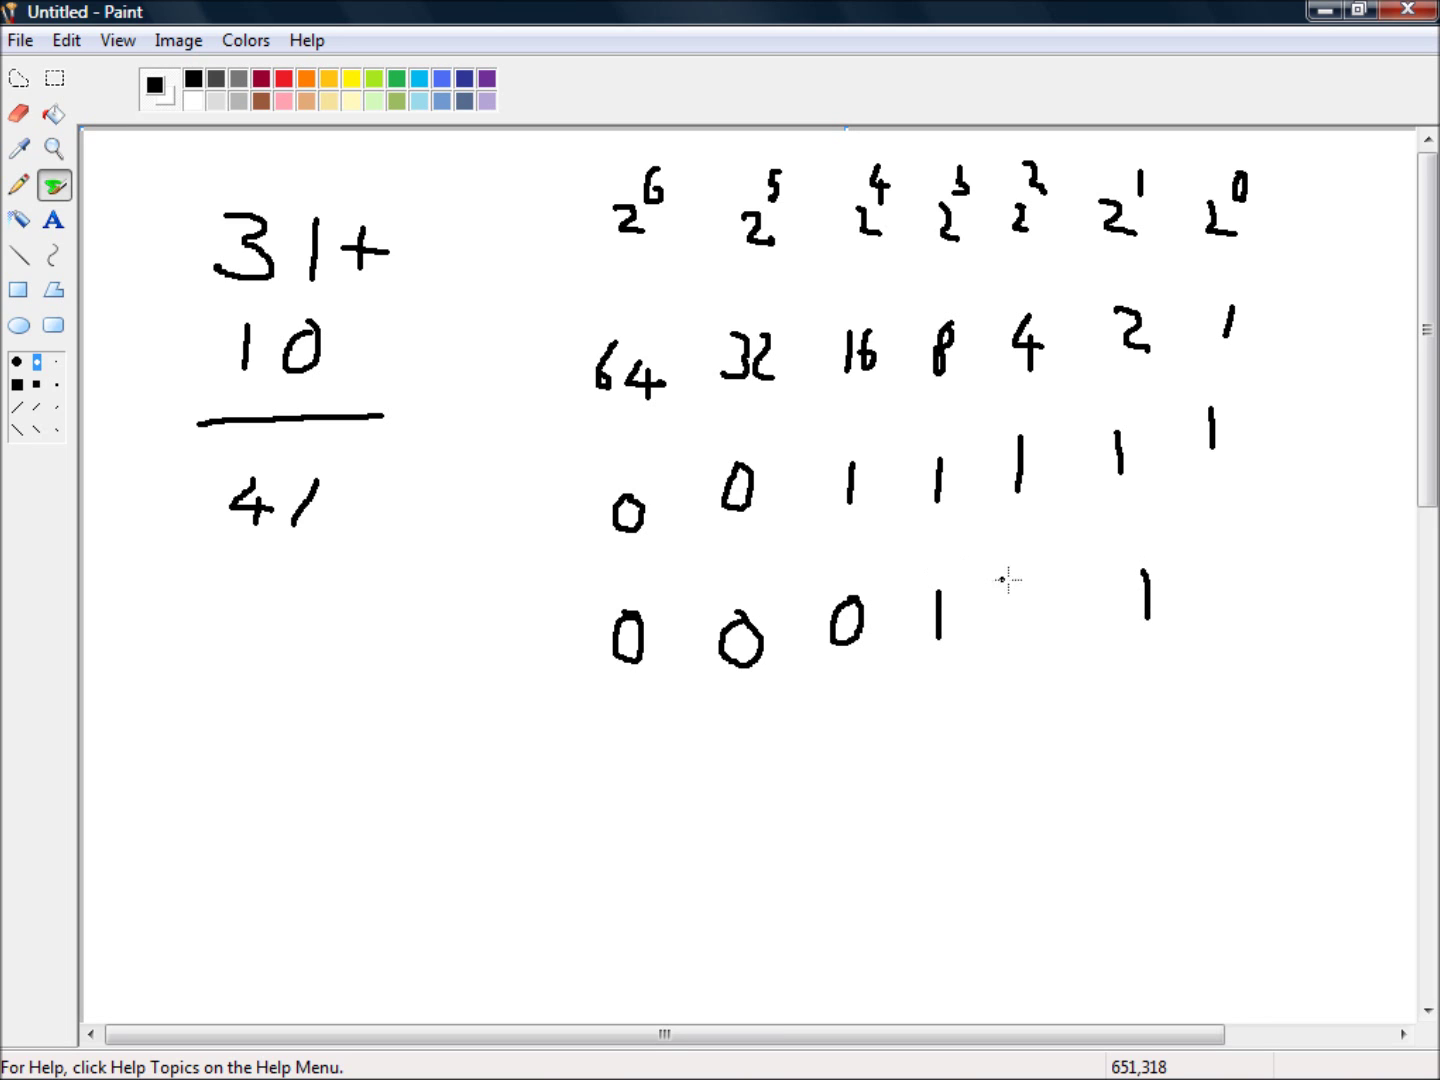
mouse_move(1035, 575)
left_mouse_down()
mouse_move(1063, 609)
mouse_move(1058, 578)
left_mouse_up()
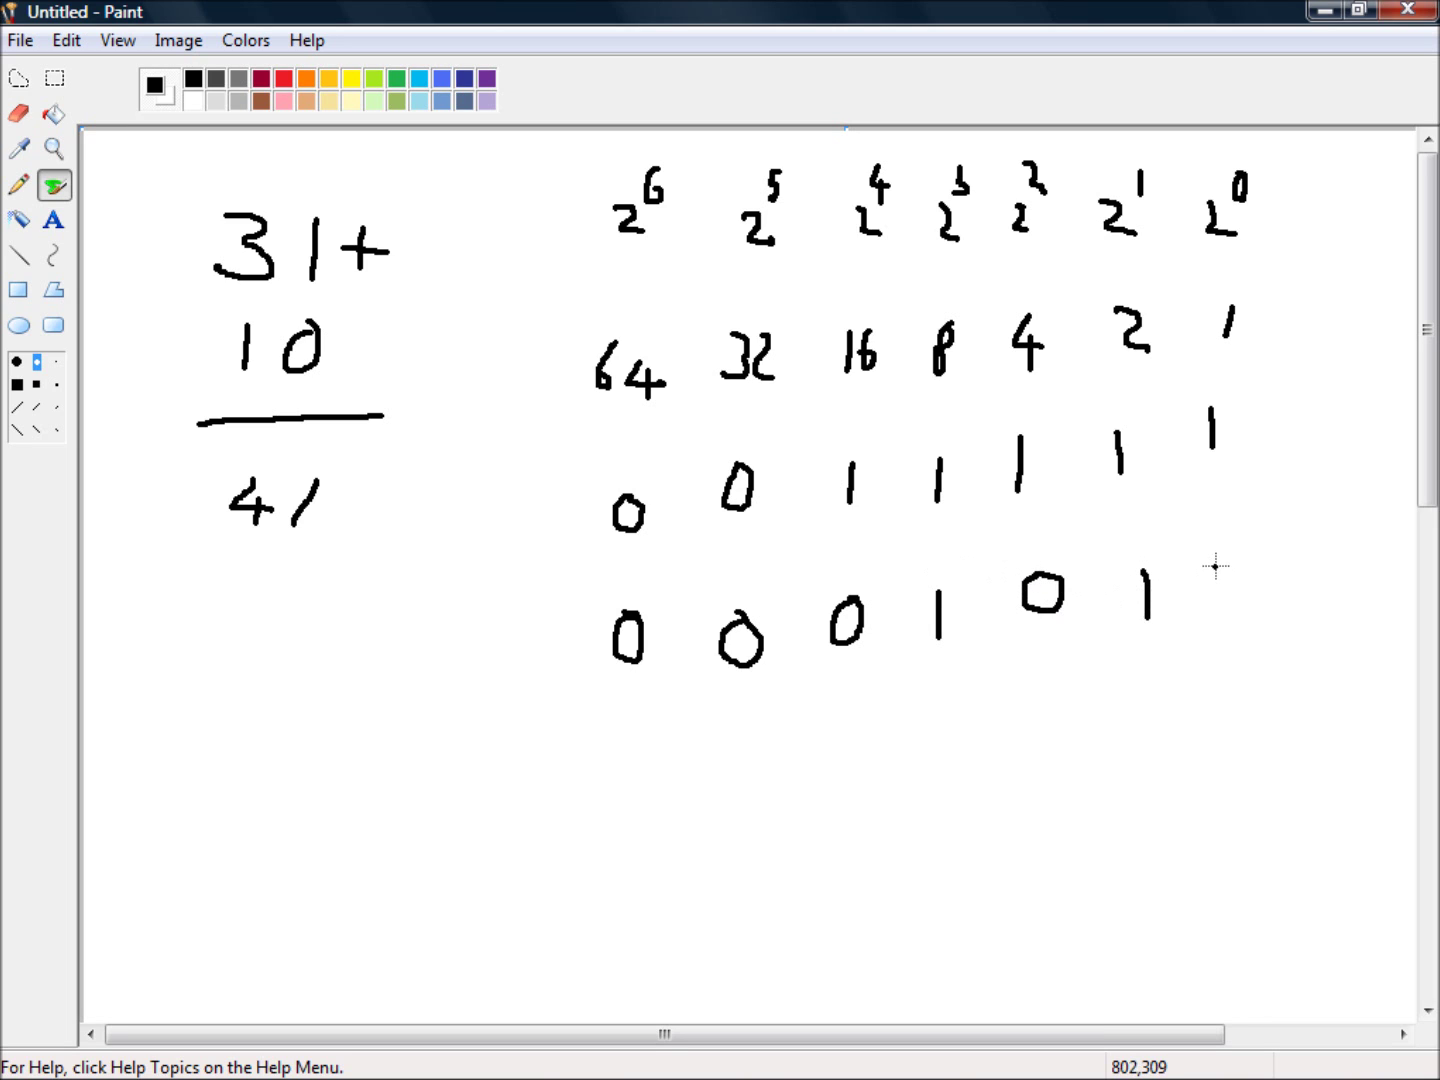
mouse_move(1215, 566)
left_mouse_down()
mouse_move(1200, 602)
mouse_move(1215, 565)
left_mouse_up()
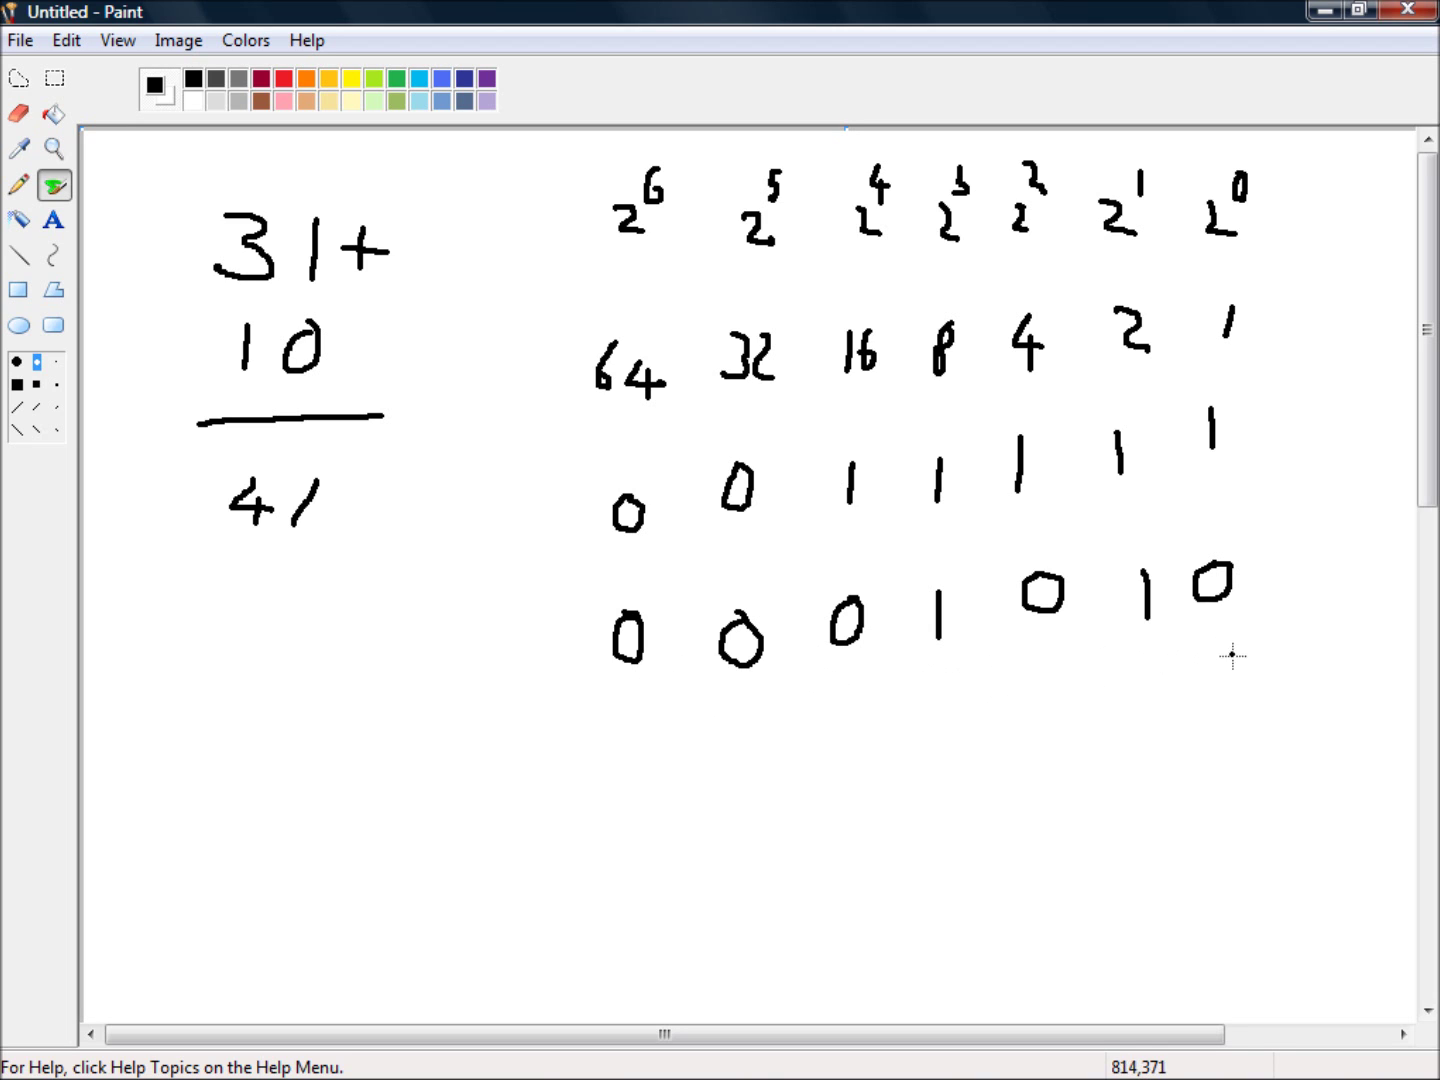
Rule lines under the lower bit row and the 64 32 16 8 row, and add a plus sign
left_click_drag(586, 727, 1236, 724)
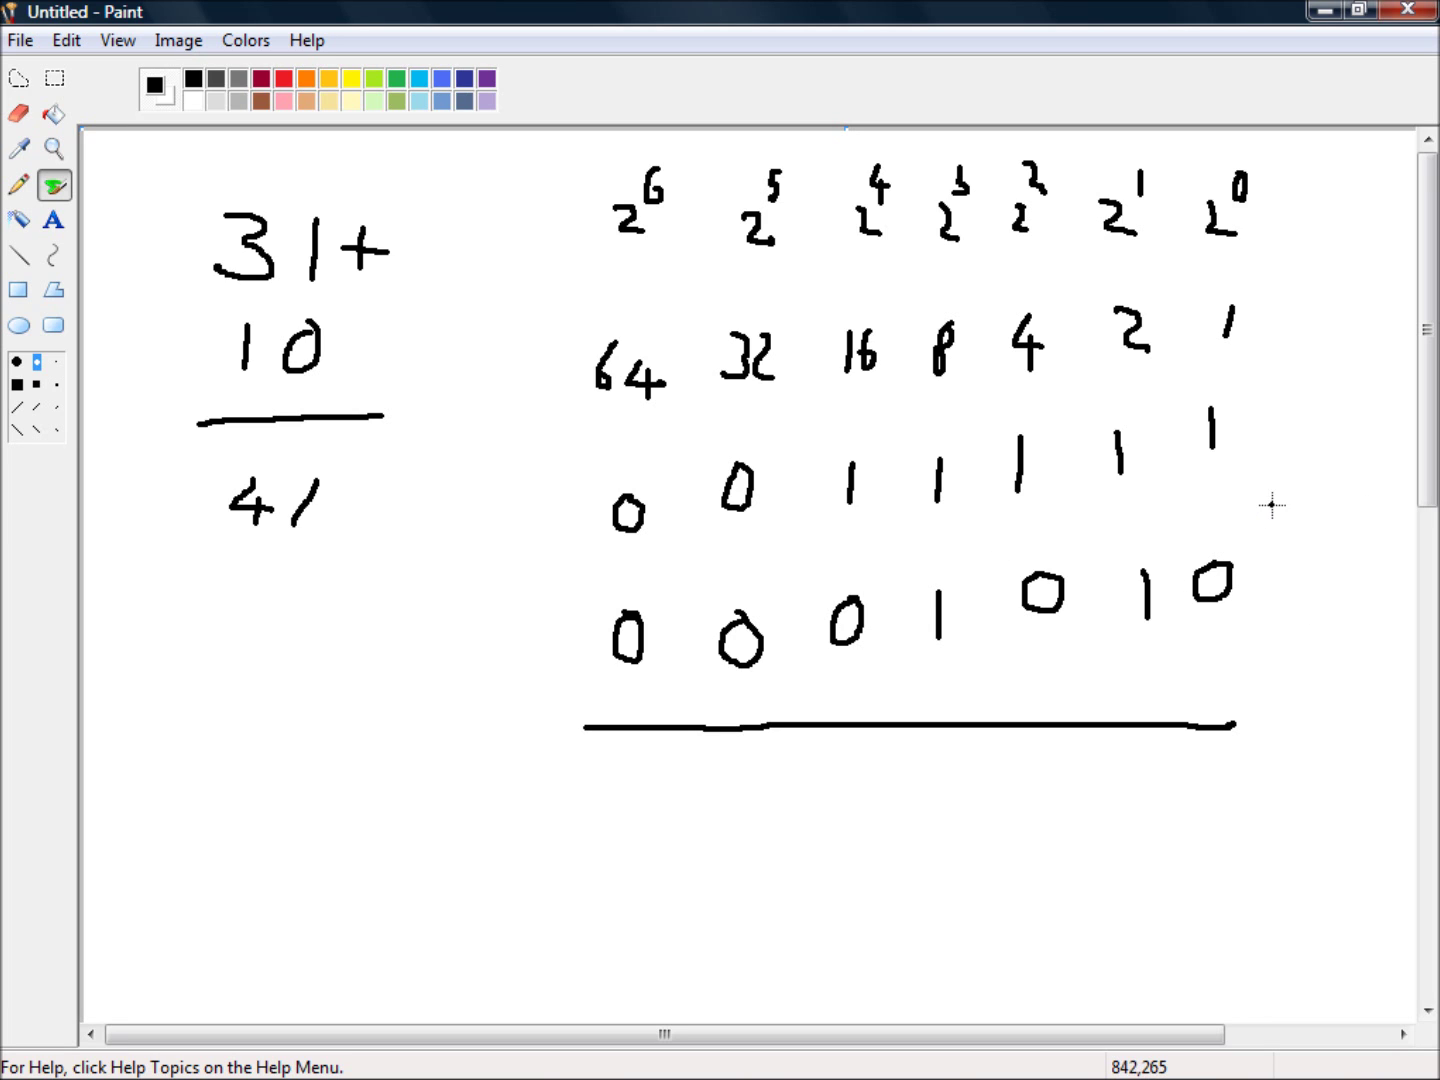
mouse_move(1337, 485)
left_mouse_down()
mouse_move(1330, 518)
mouse_move(1342, 504)
left_mouse_up()
left_click_drag(556, 437, 1245, 434)
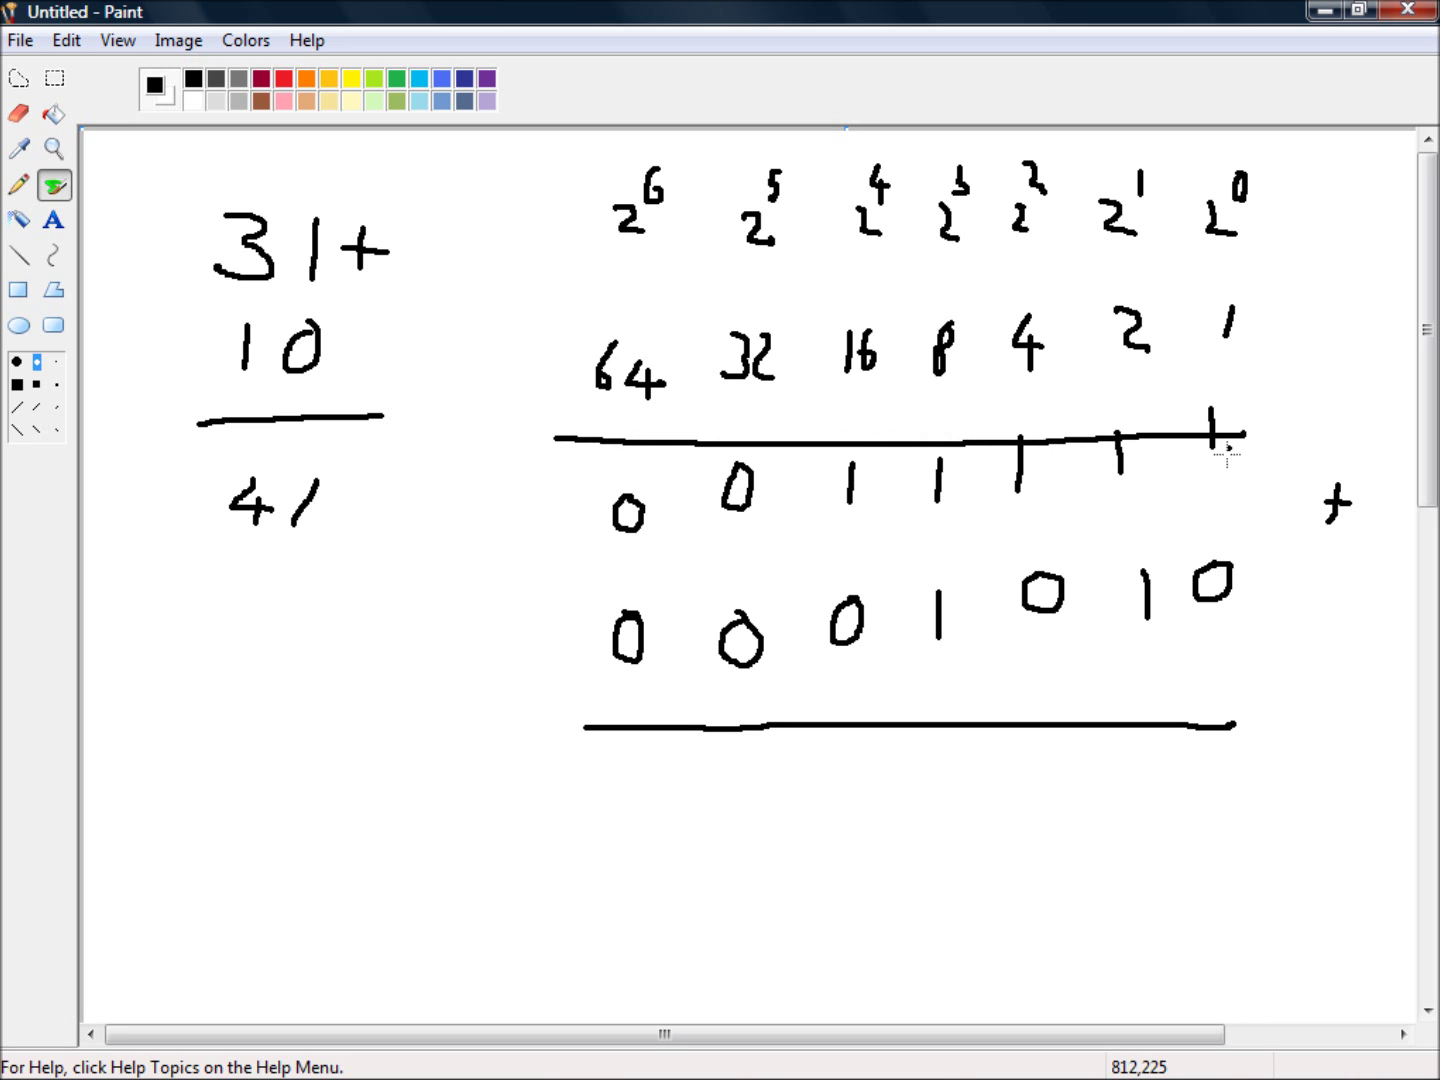
left_click(19, 114)
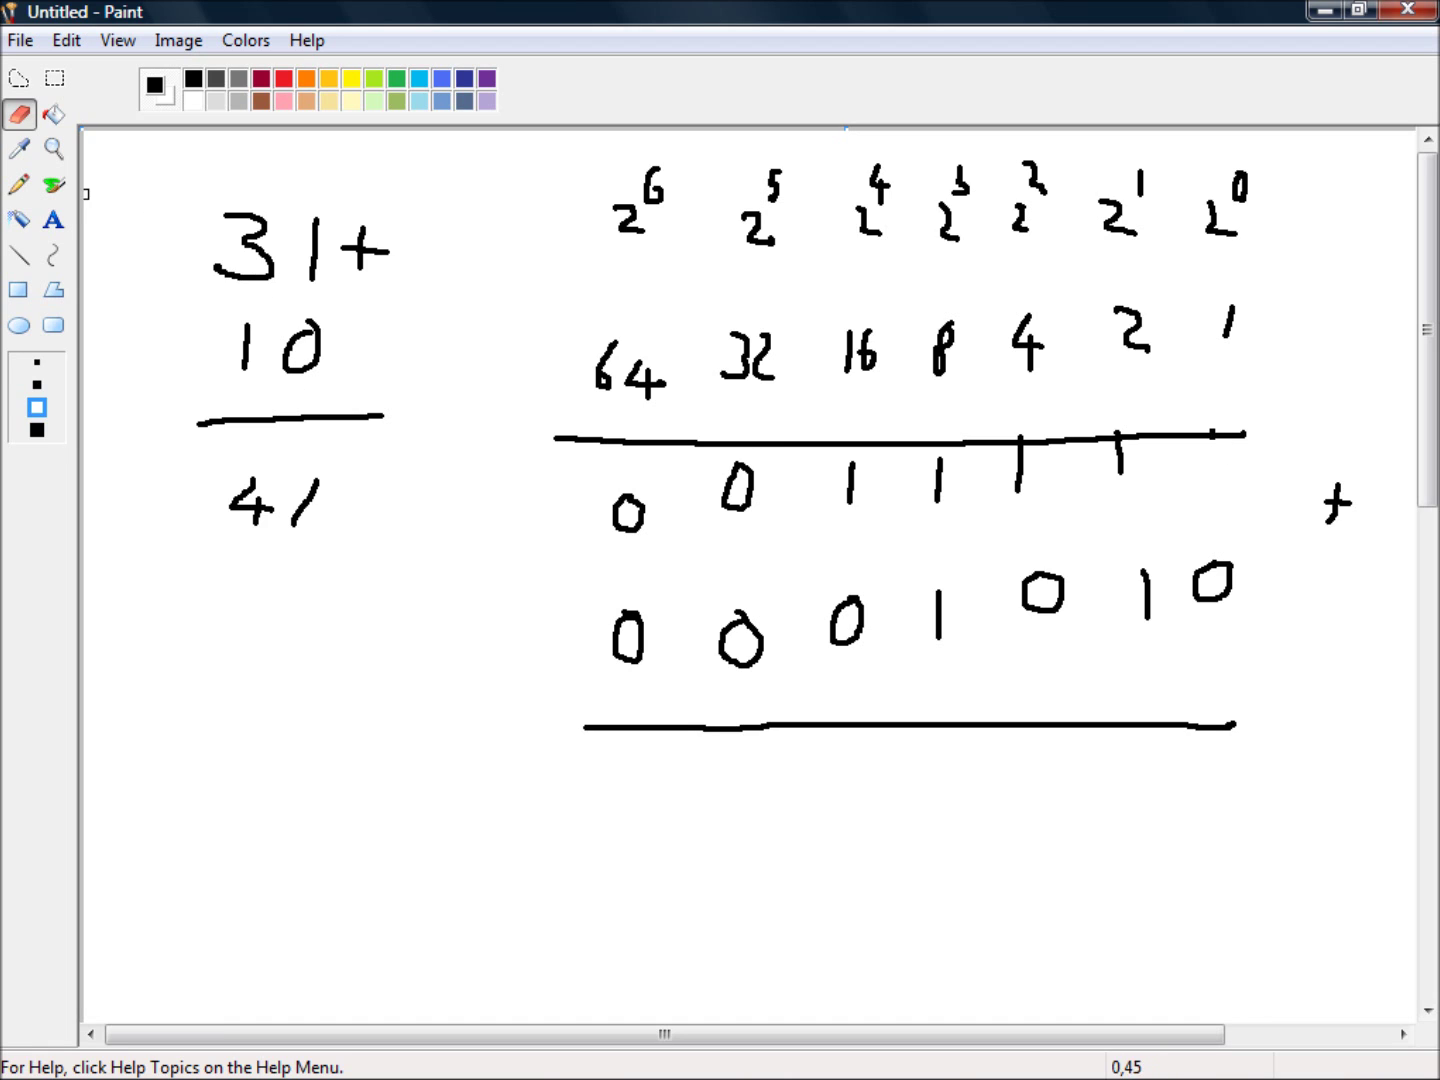
left_click(54, 185)
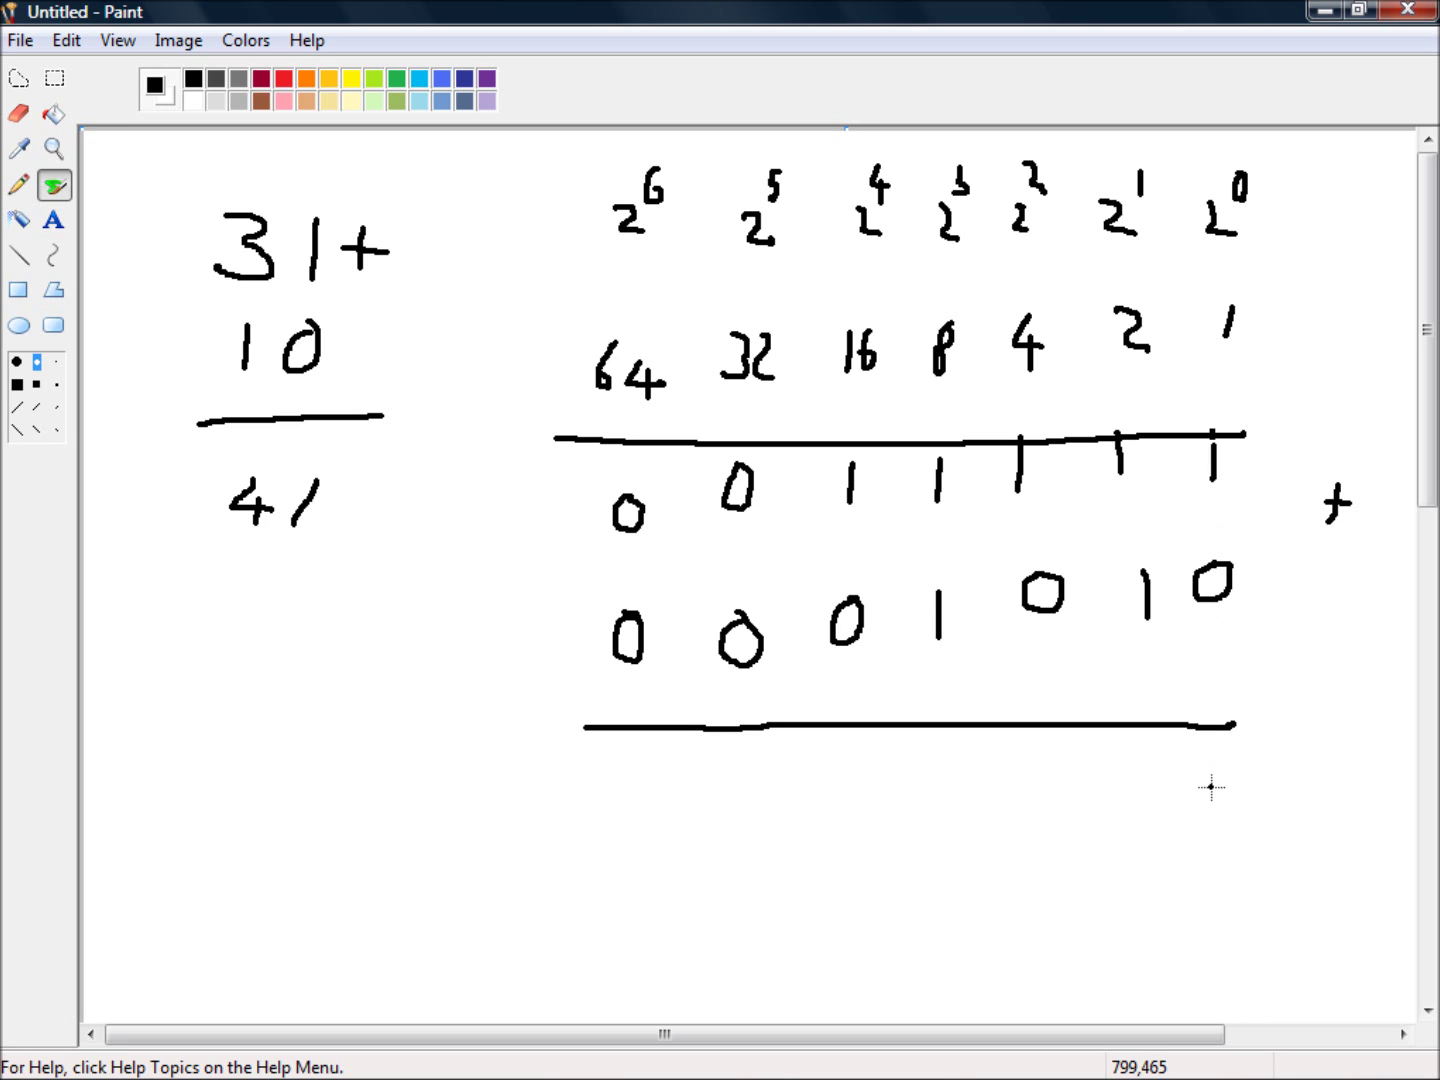
Add the bit rows right to left, writing sum 0101001 with carry 1s below, then underline it
left_click_drag(1211, 787, 1209, 830)
mouse_move(1150, 793)
left_mouse_down()
mouse_move(1146, 829)
mouse_move(1140, 786)
left_mouse_up()
left_click_drag(1068, 907, 1070, 916)
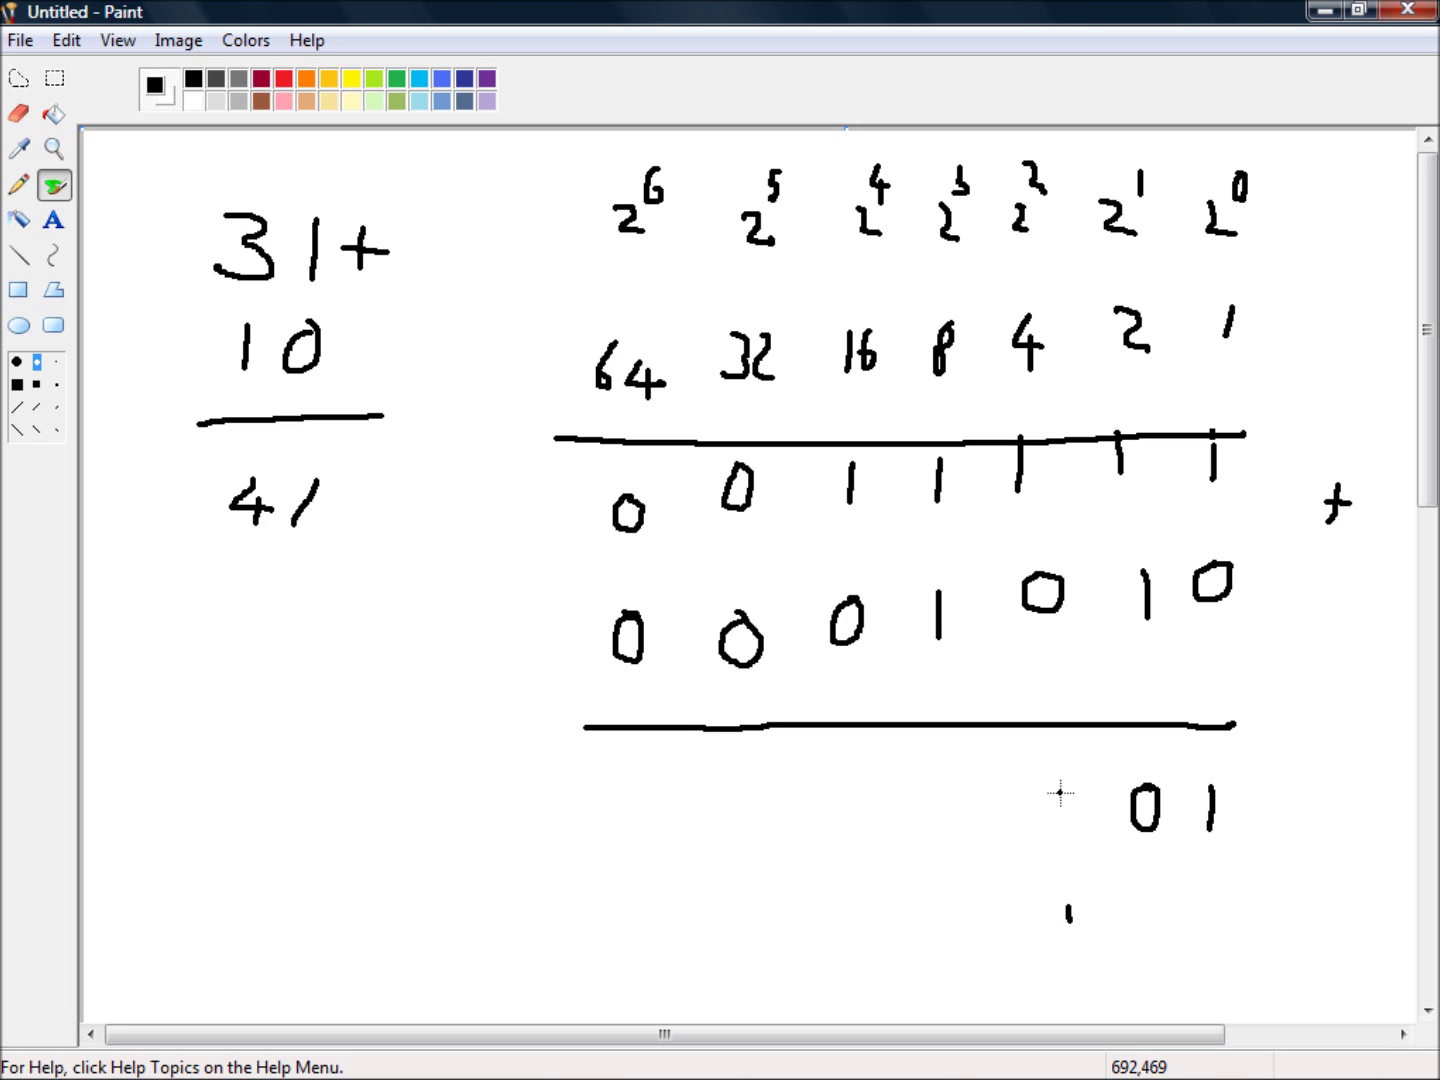
mouse_move(1060, 792)
left_mouse_down()
mouse_move(1056, 833)
mouse_move(1058, 790)
left_mouse_up()
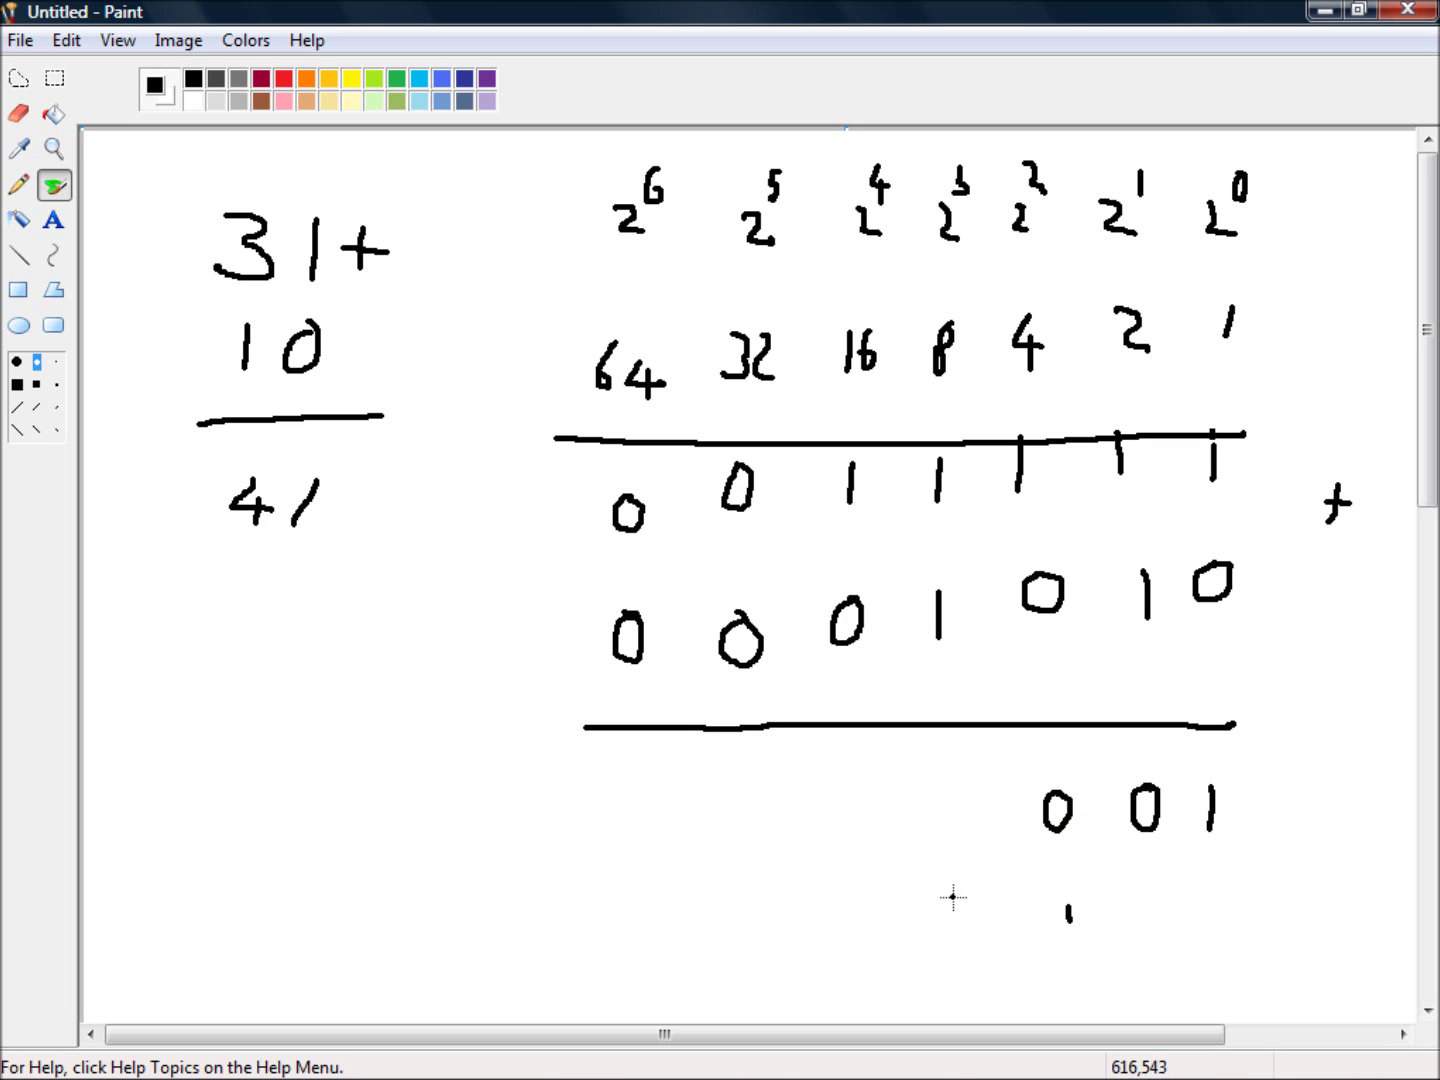
left_click_drag(954, 897, 955, 922)
left_click_drag(952, 793, 951, 826)
left_click_drag(845, 903, 845, 933)
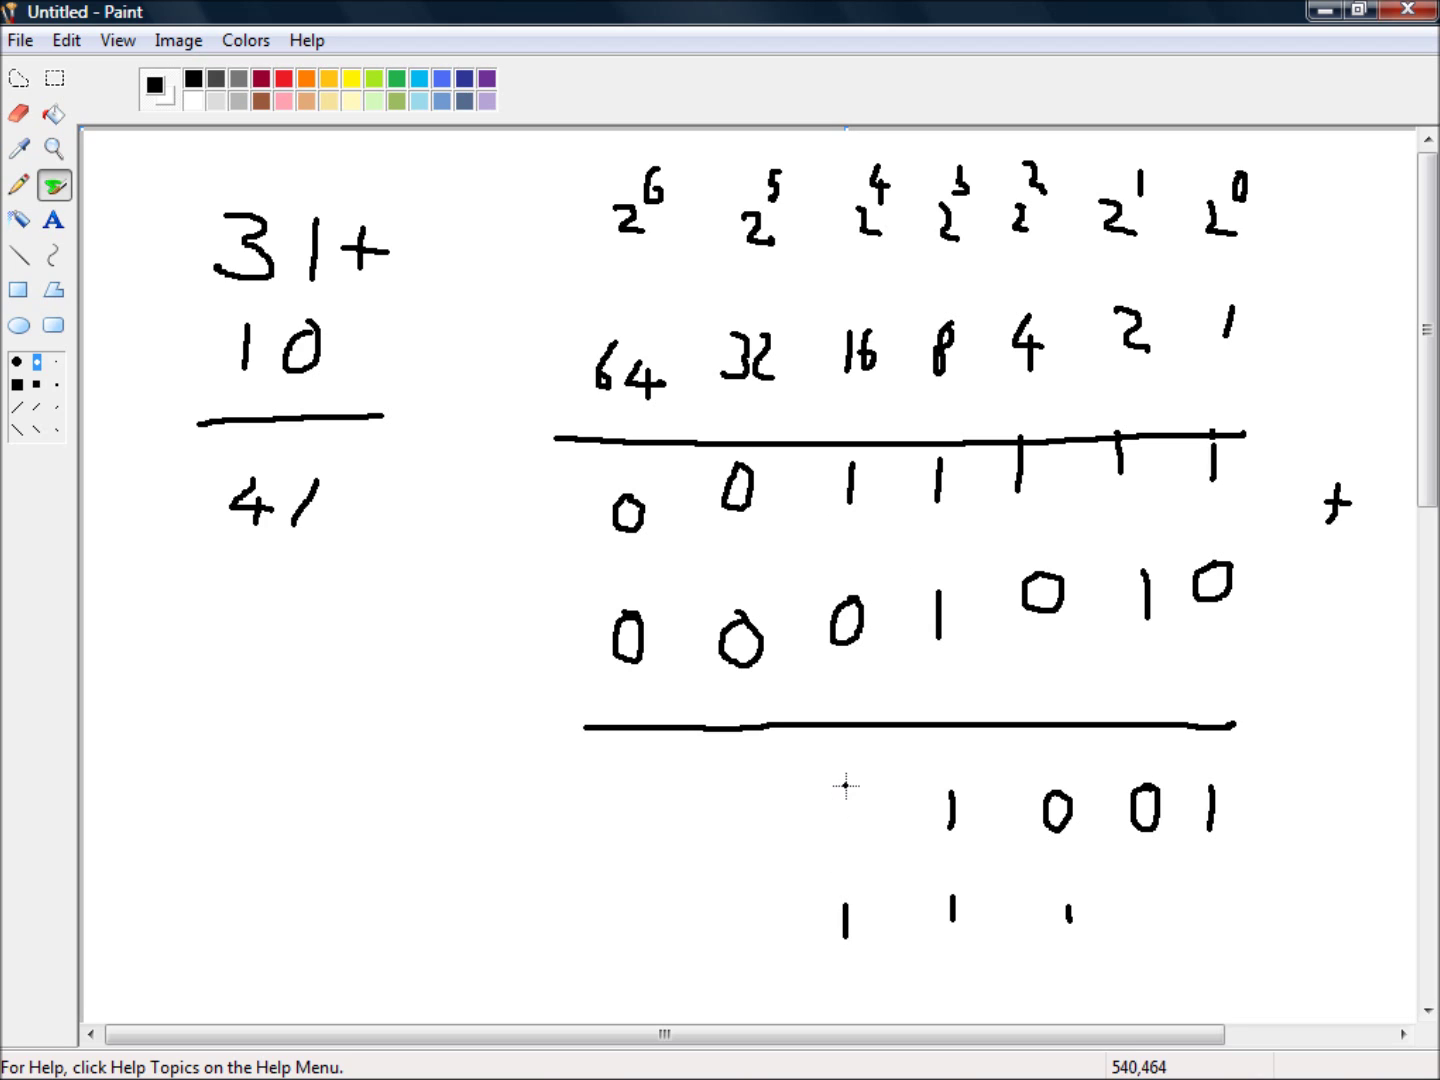
left_click_drag(858, 794, 867, 816)
left_click_drag(744, 910, 744, 937)
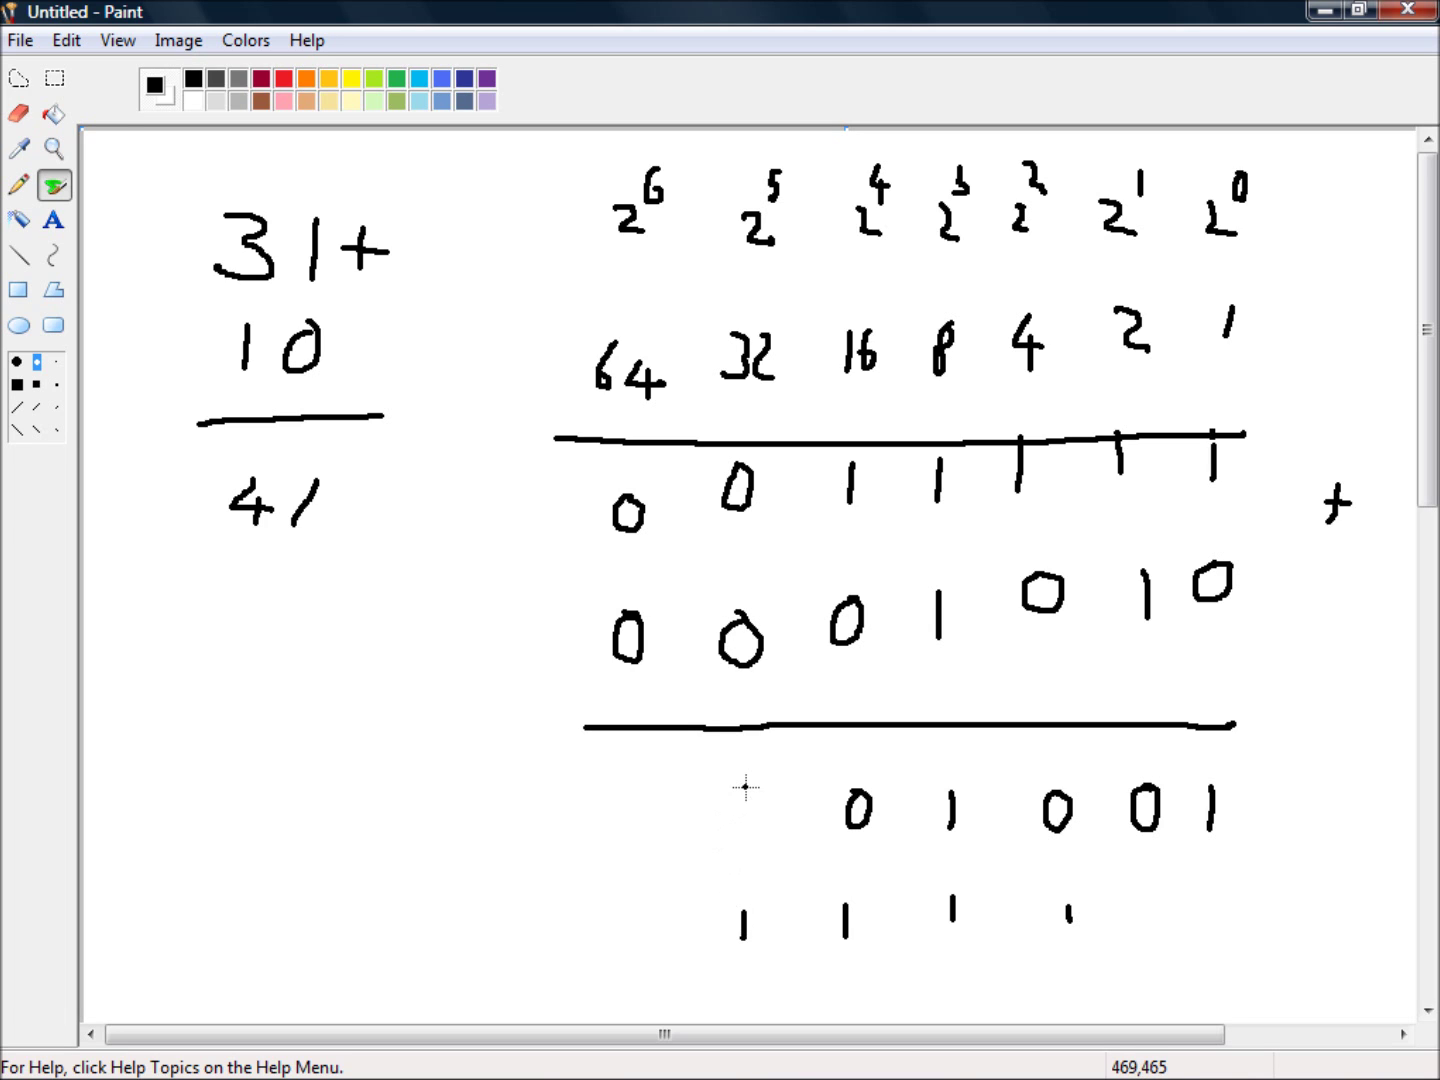
left_click_drag(746, 781, 747, 830)
mouse_move(655, 793)
left_mouse_down()
mouse_move(622, 840)
mouse_move(650, 832)
mouse_move(622, 788)
left_mouse_up()
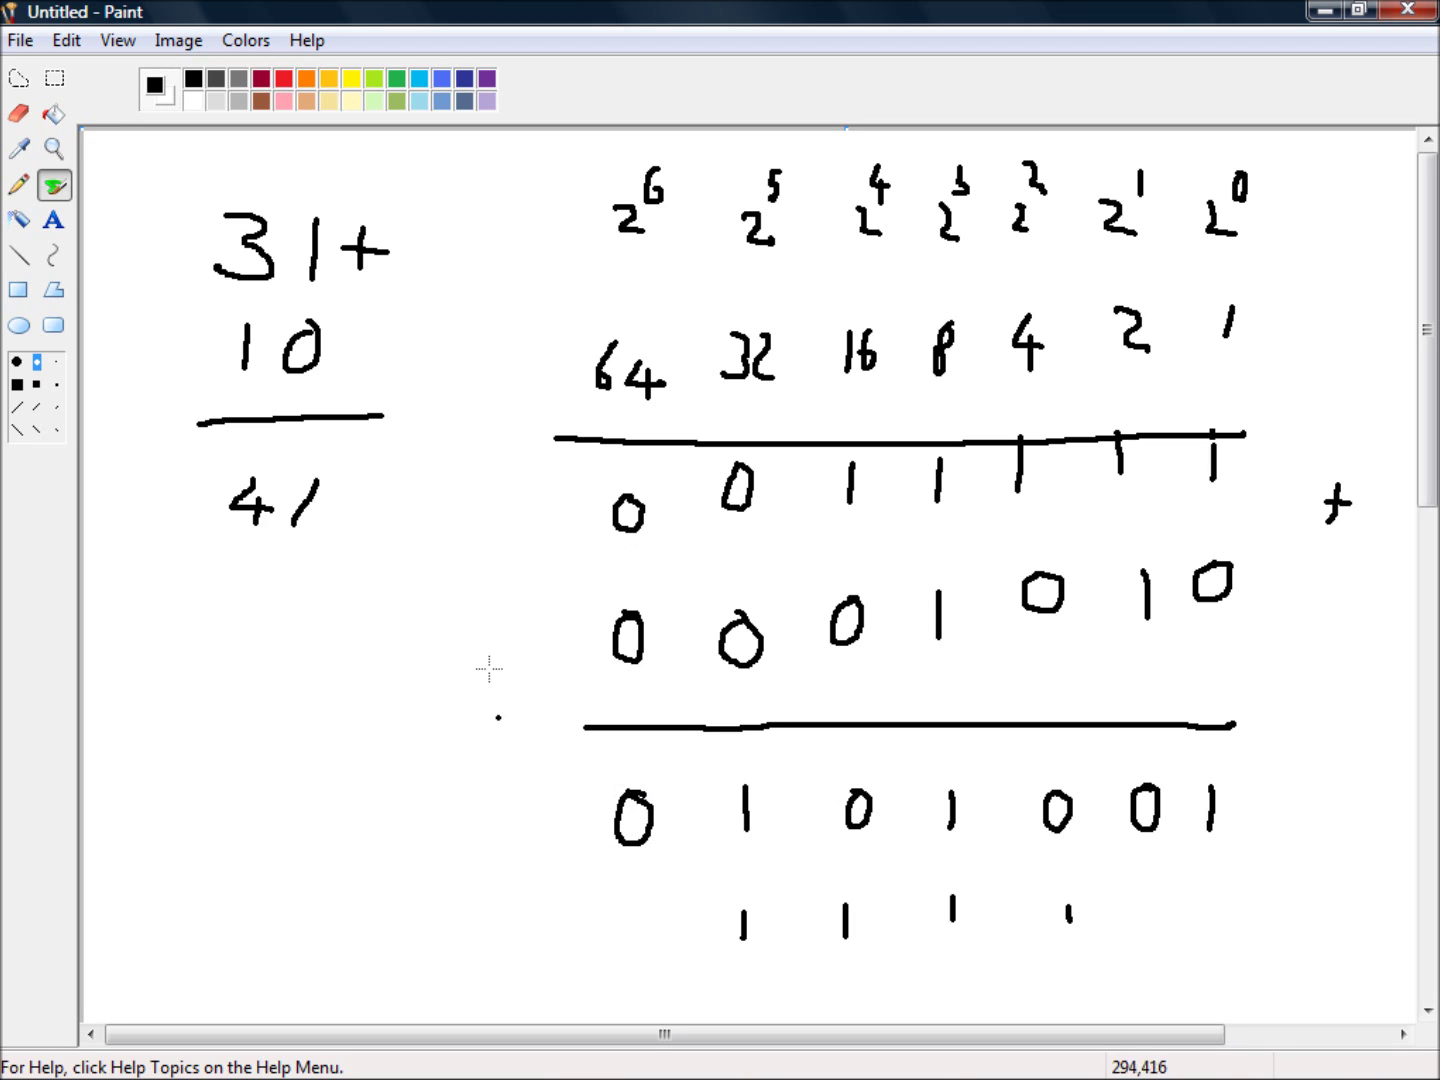
left_click_drag(594, 885, 1258, 860)
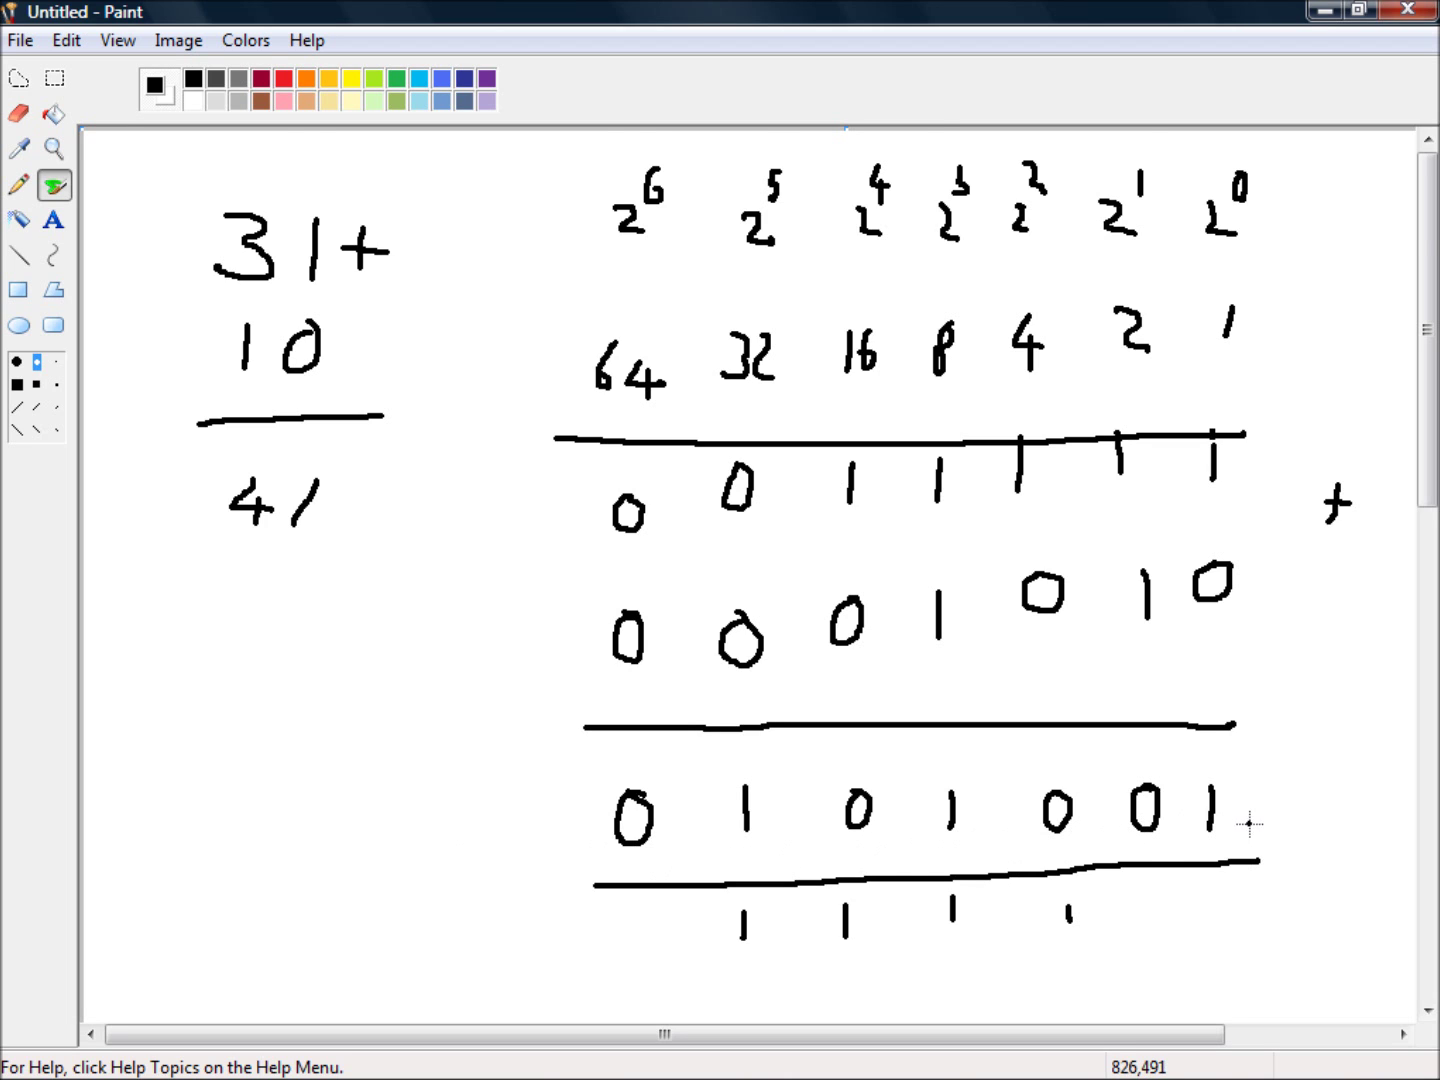
Erase the four carried 1s below the sum and tidy the foot of a 1
scroll(760, 630, "down", 3)
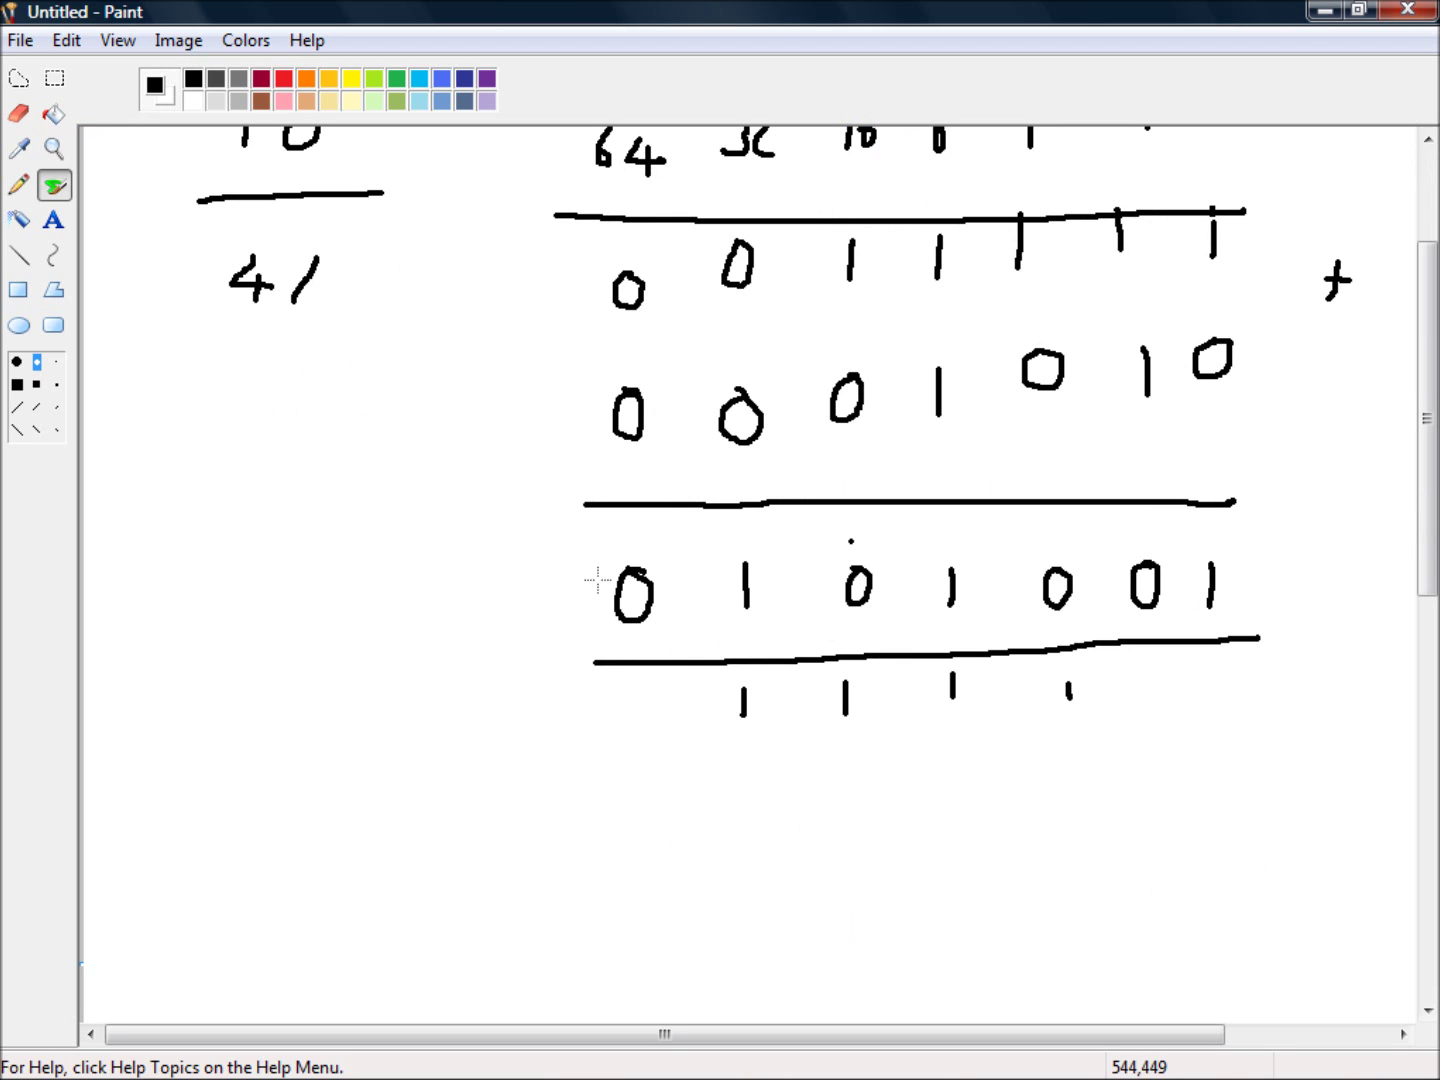
left_click(22, 116)
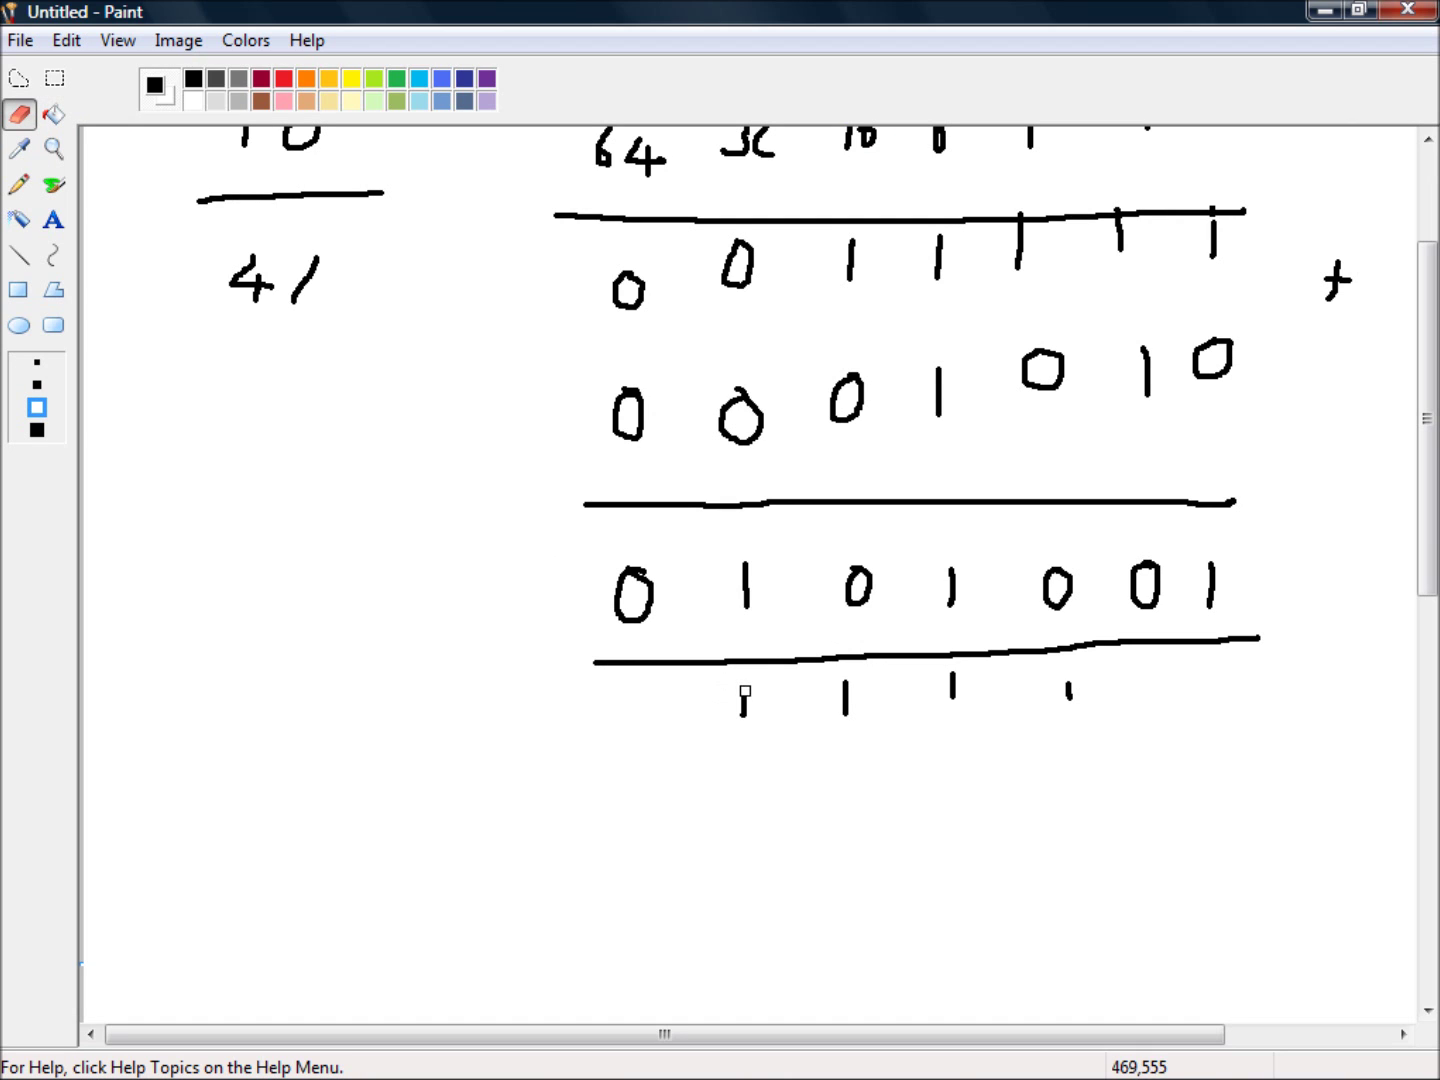
left_click_drag(745, 691, 744, 723)
left_click_drag(847, 680, 845, 717)
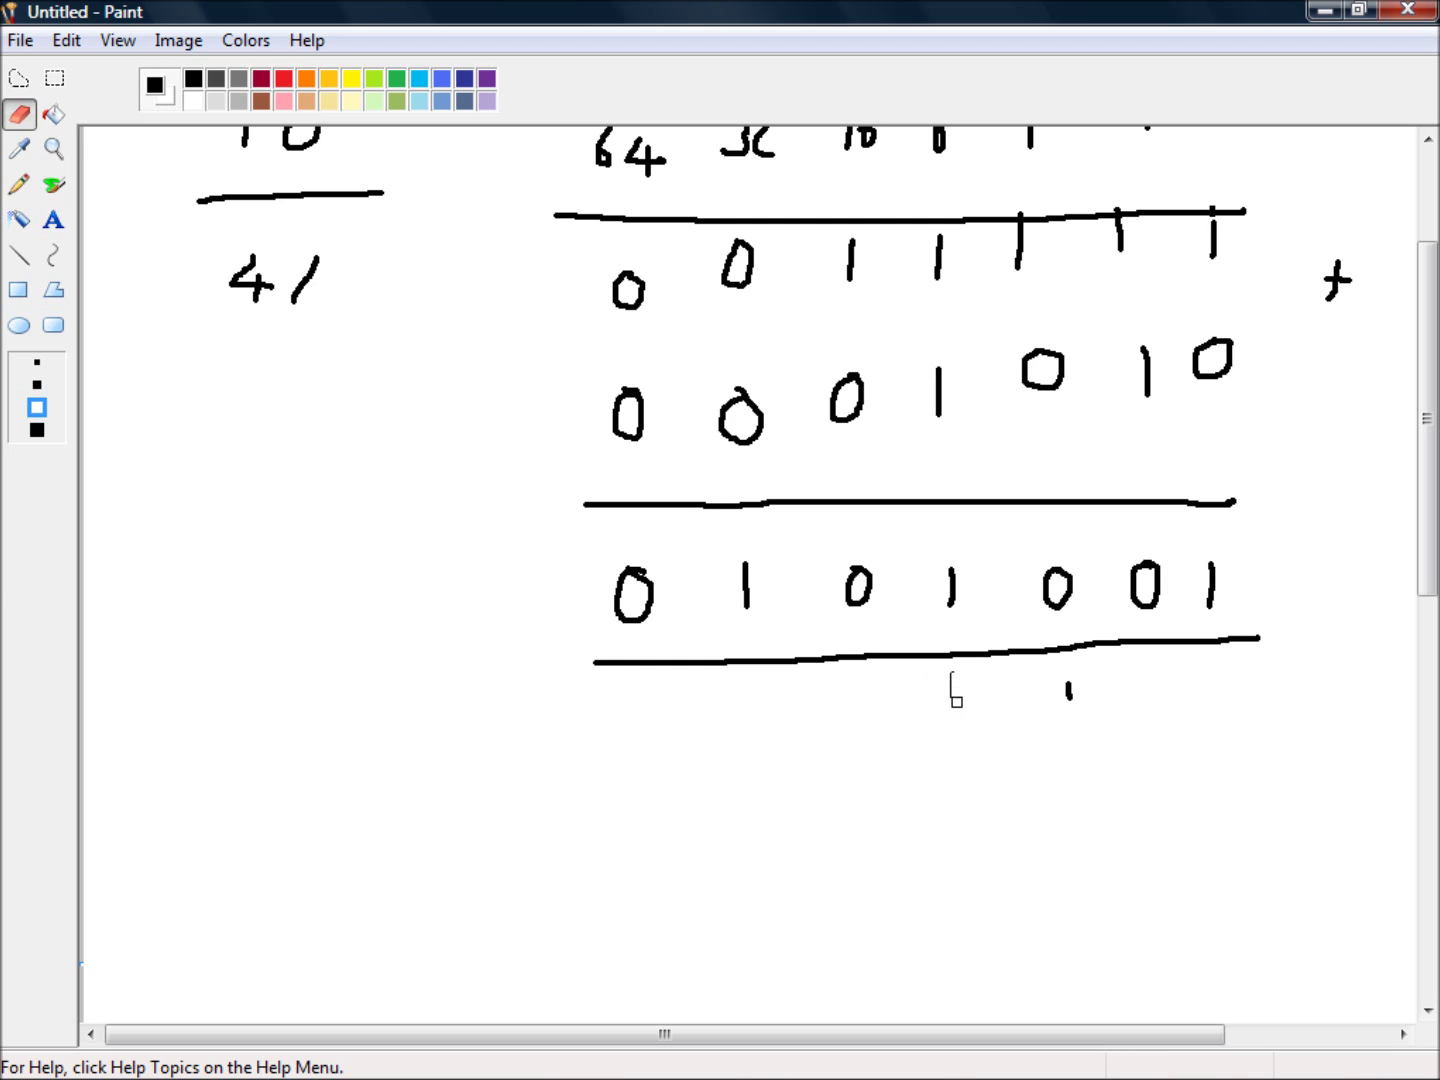
left_click_drag(954, 674, 954, 701)
mouse_move(1075, 690)
left_mouse_down()
mouse_move(1067, 681)
mouse_move(1073, 697)
left_mouse_up()
scroll(1130, 757, "up", 3)
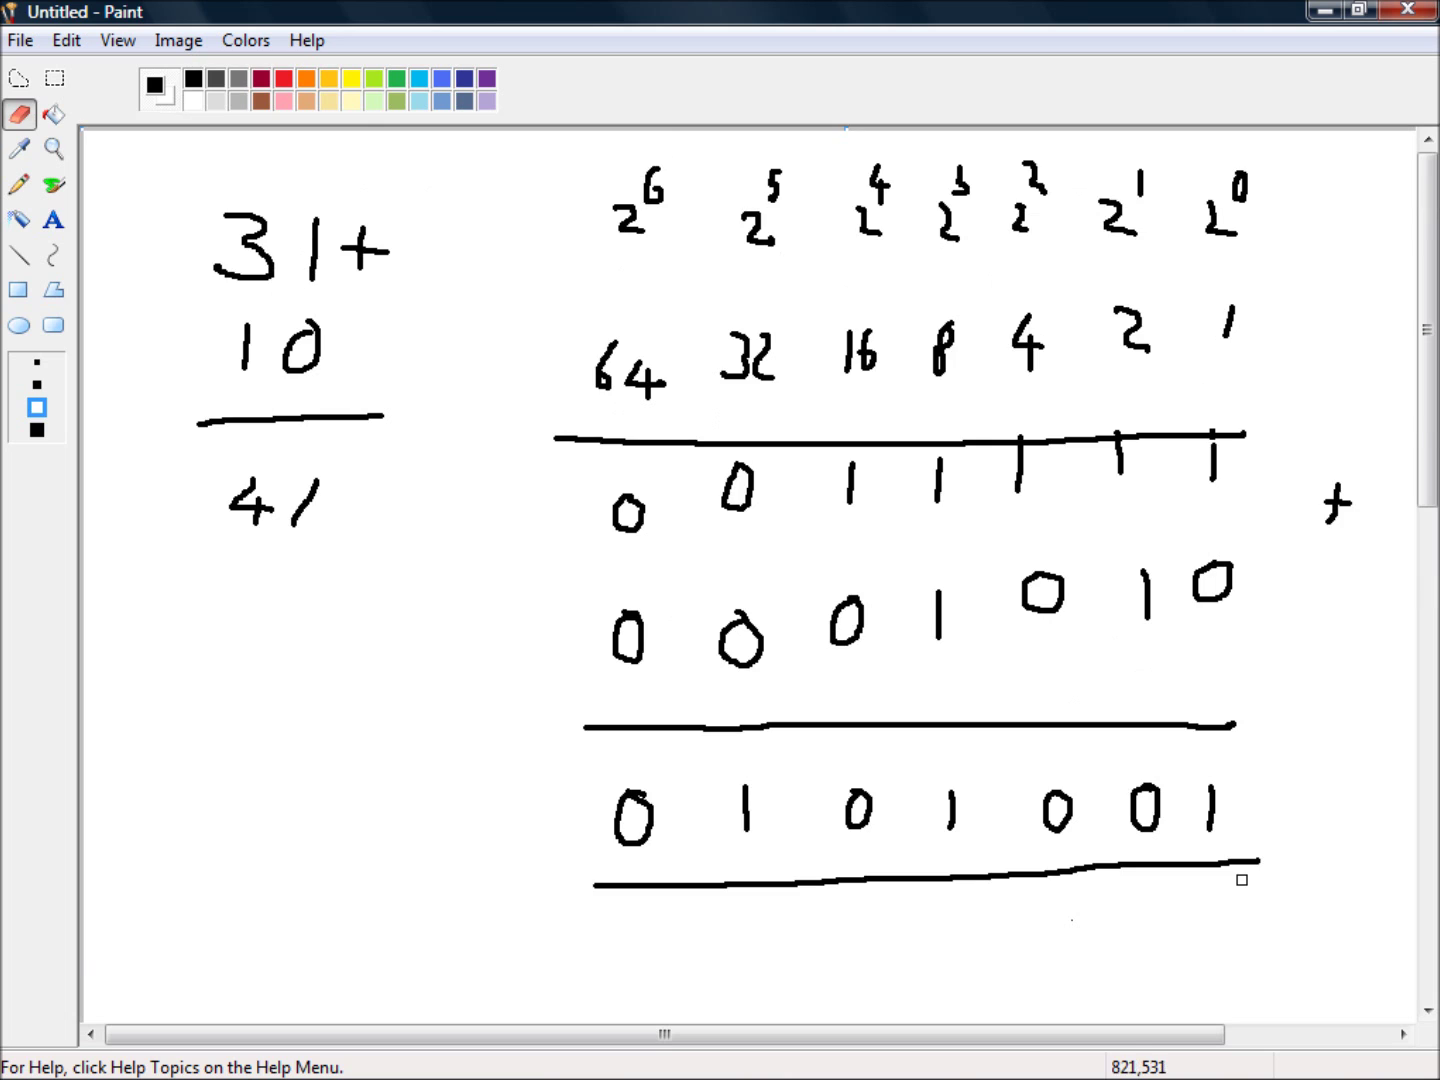
left_click(958, 826)
scroll(397, 703, "down", 3)
scroll(881, 846, "up", 3)
scroll(884, 836, "down", 3)
scroll(884, 836, "up", 3)
scroll(807, 591, "down", 3)
scroll(825, 575, "up", 3)
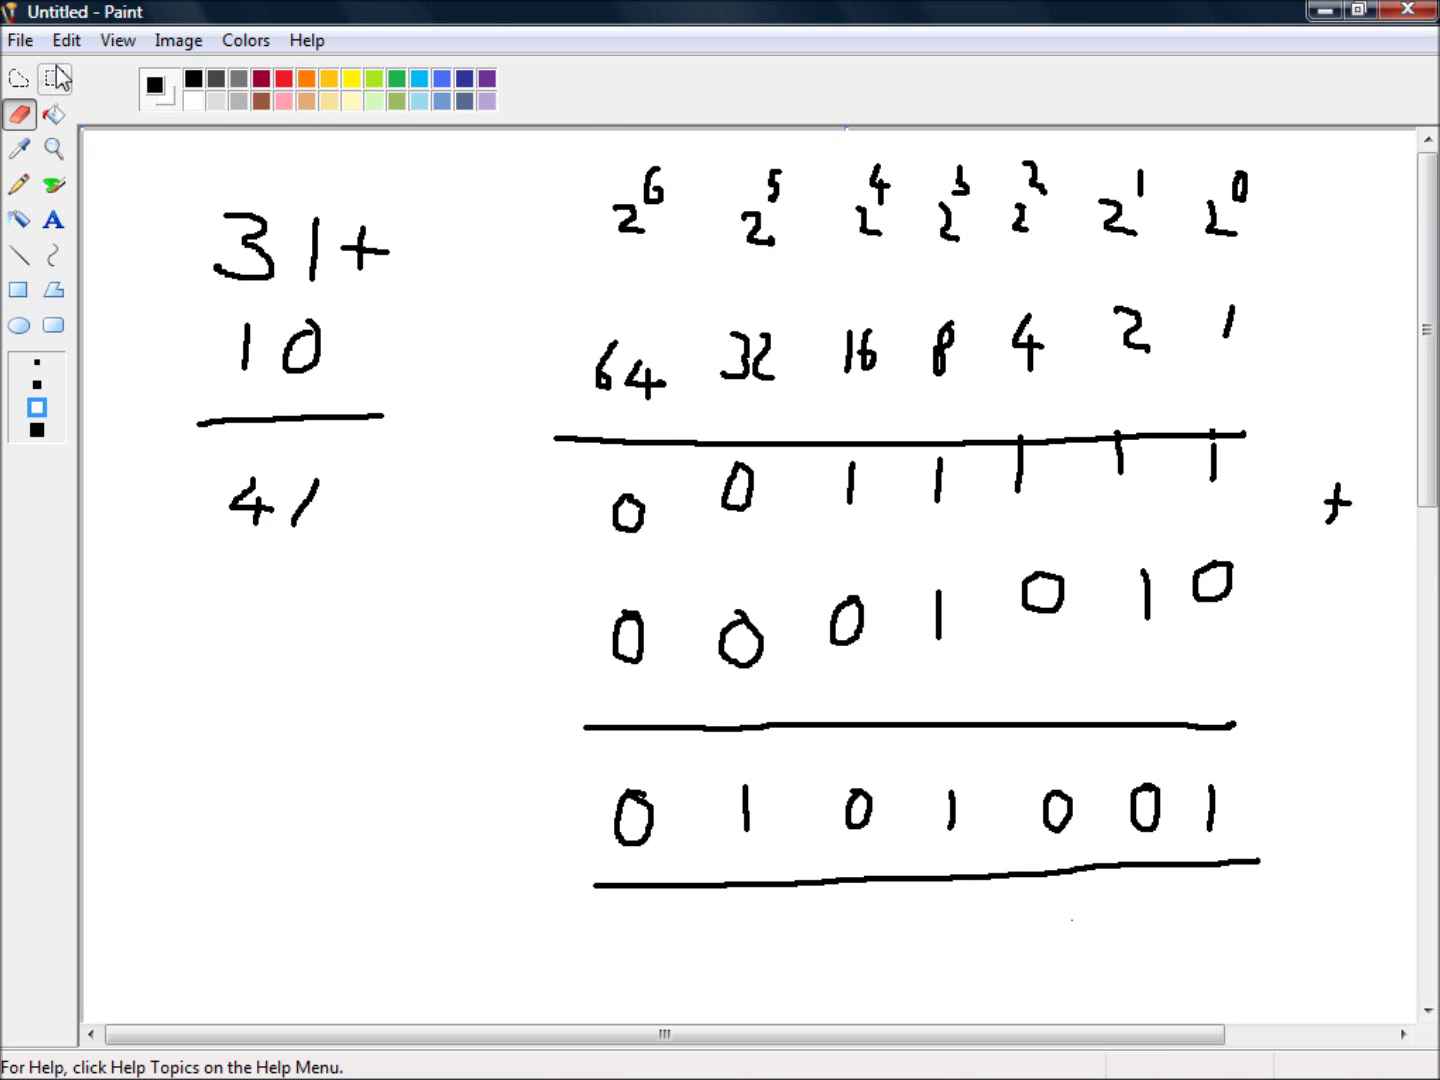
Start a new blank picture, discarding the current drawing without saving
left_click(18, 40)
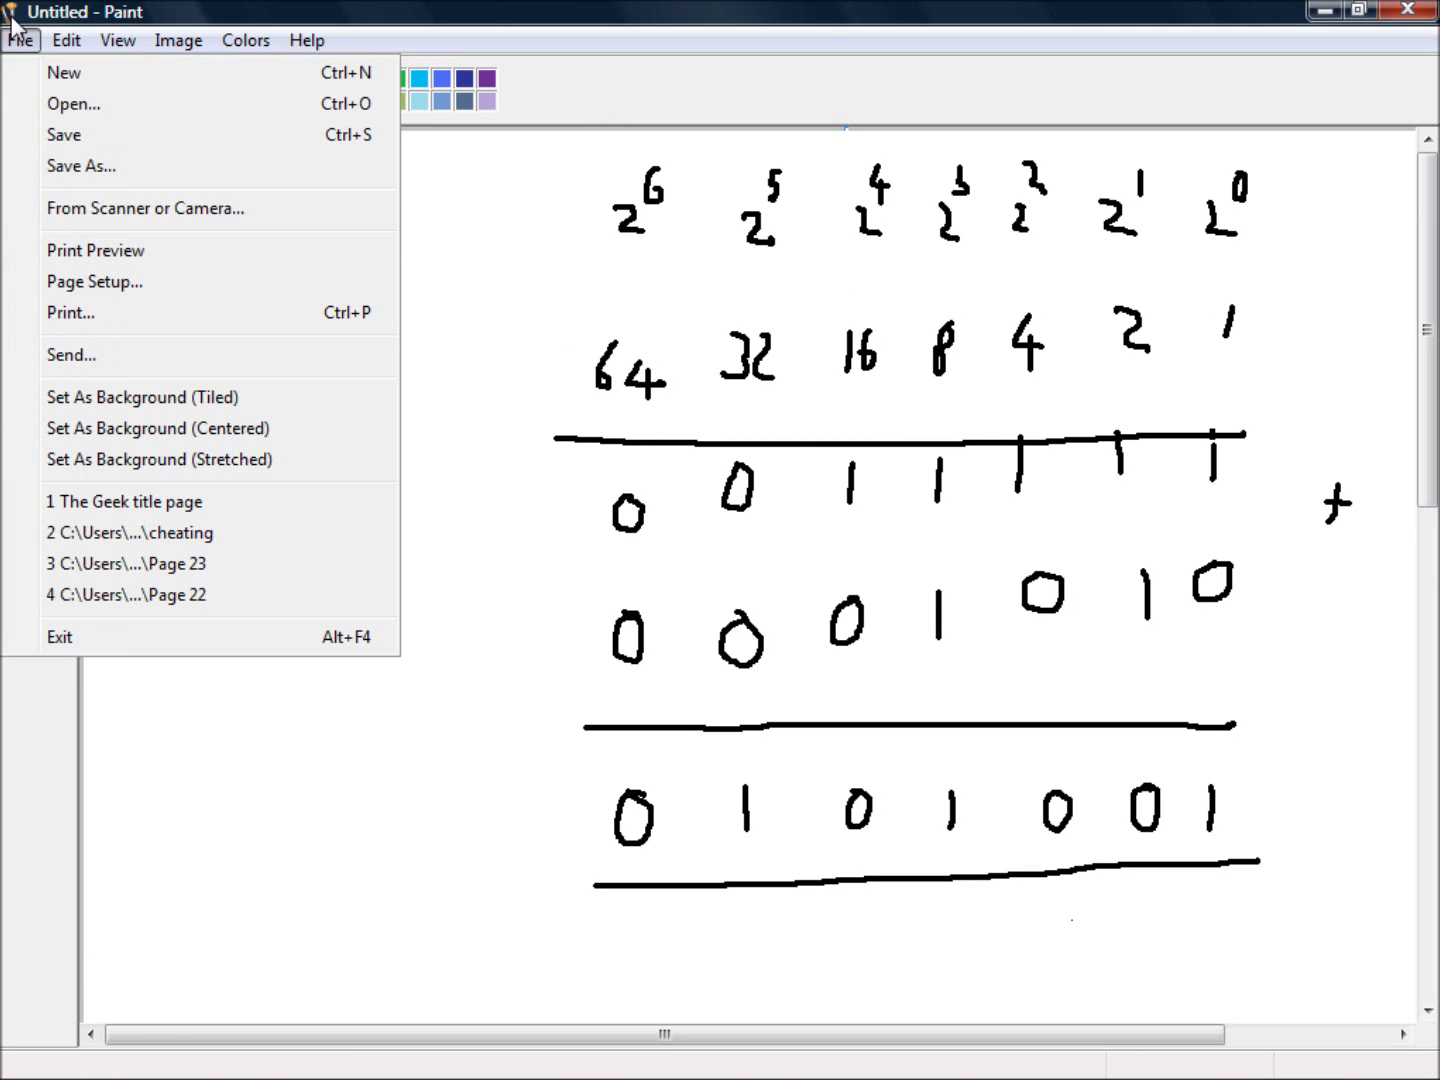
left_click(45, 70)
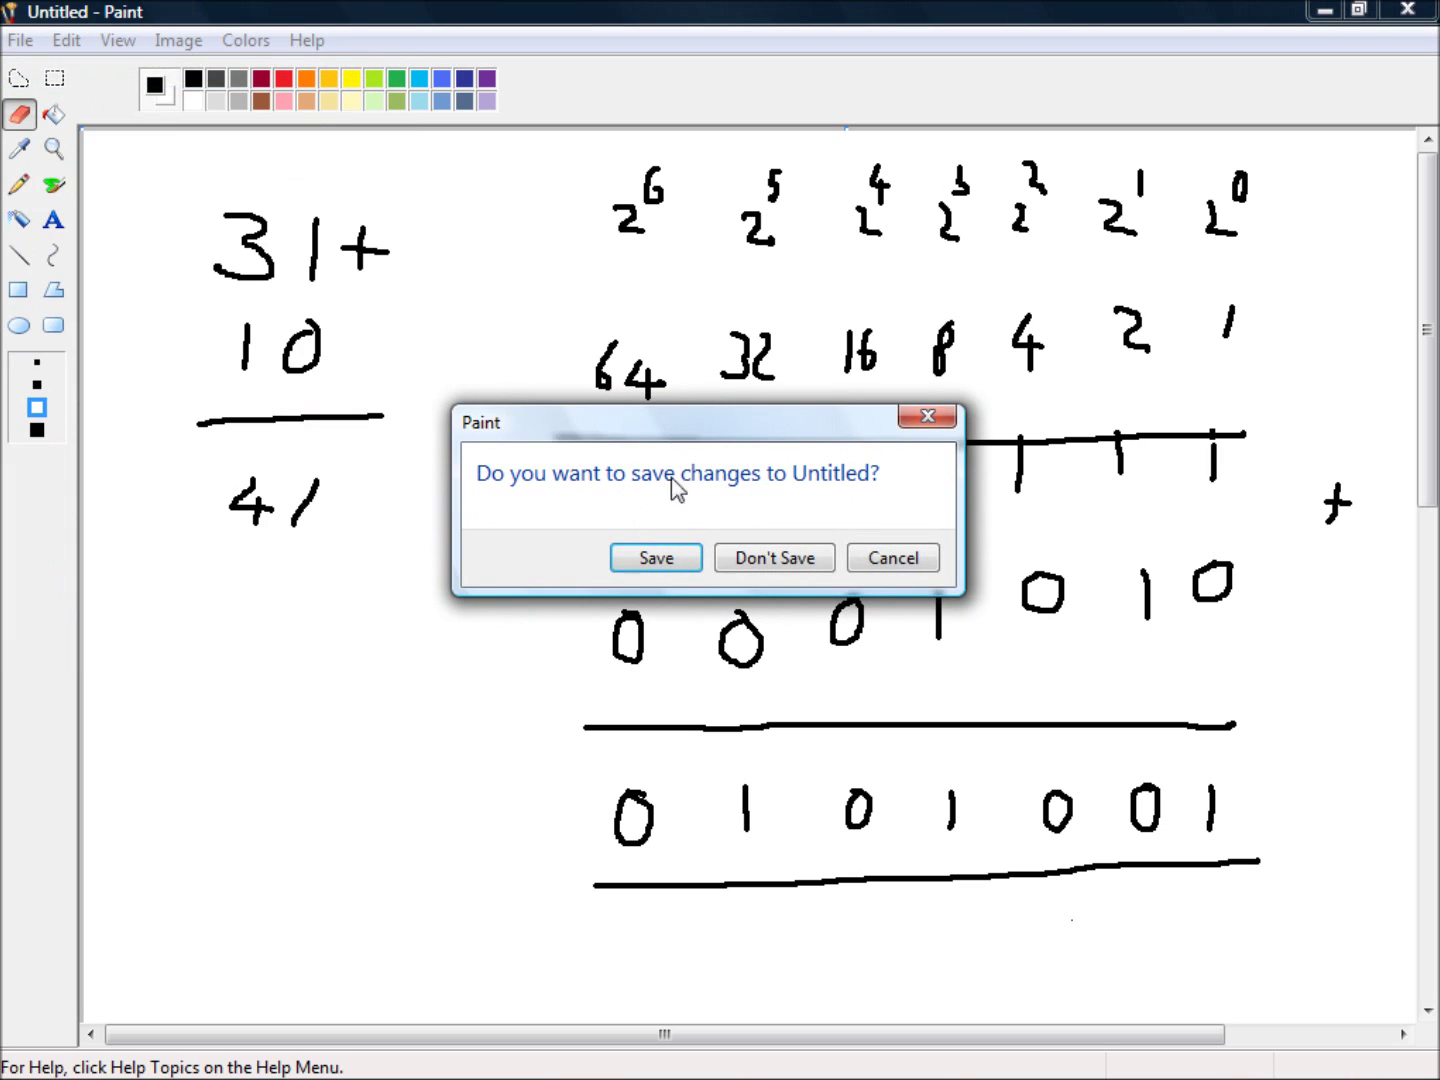
left_click(758, 558)
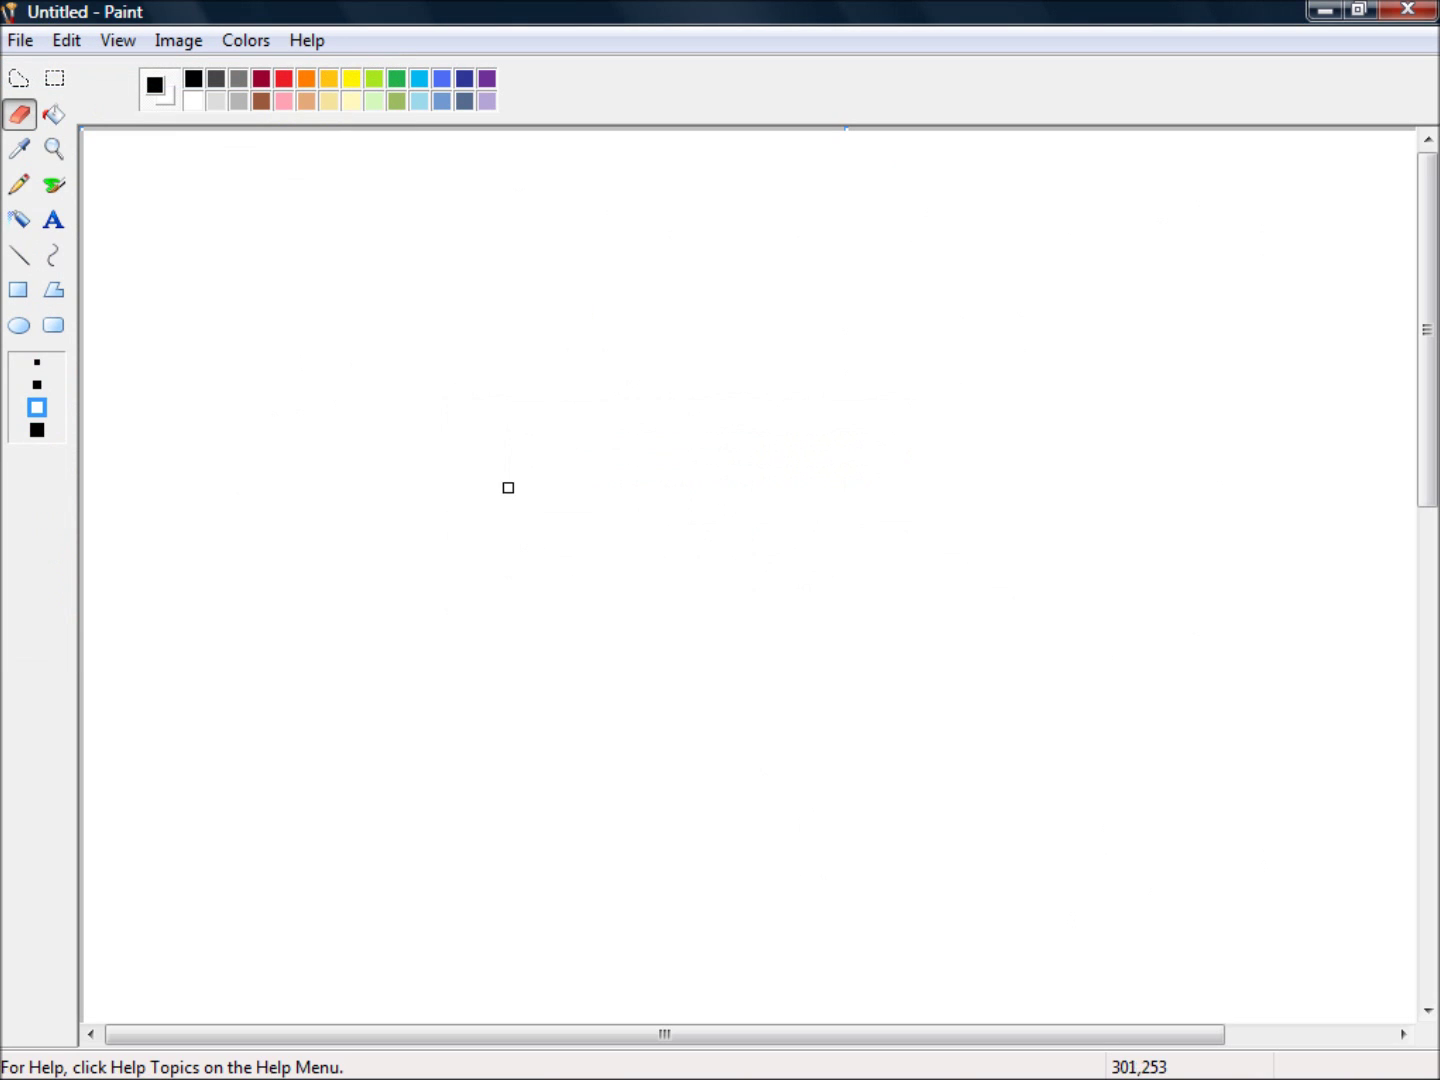
left_click(54, 185)
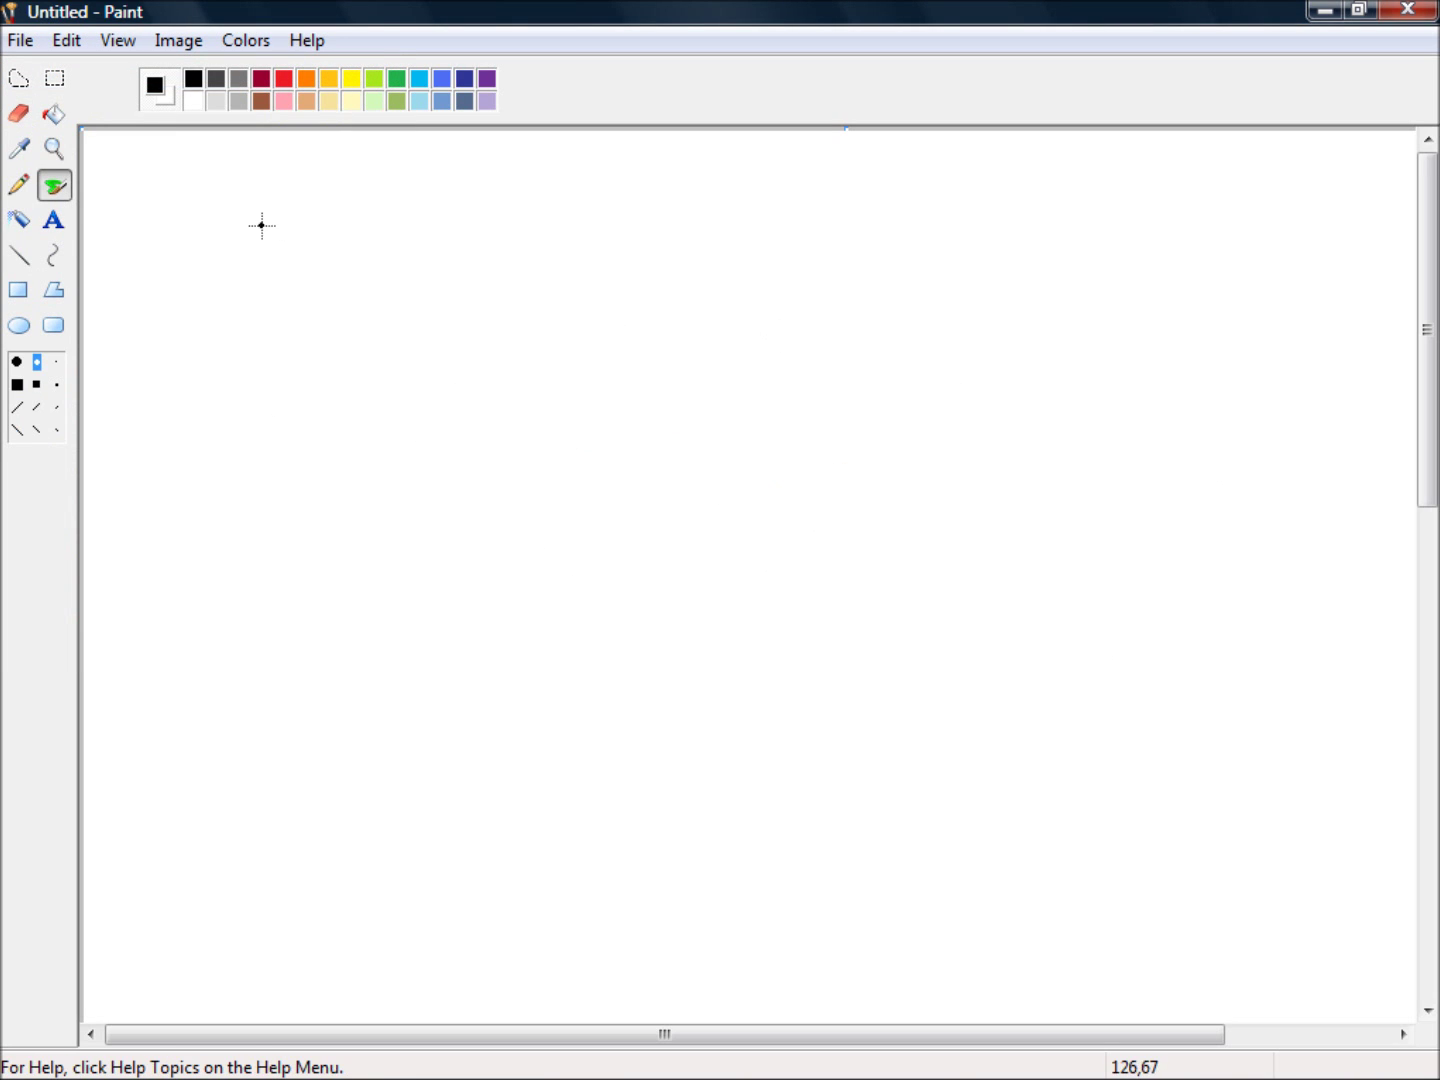
Write 7 + 6 with the answer 13 at upper left, then a 2 at upper right
mouse_move(215, 228)
left_mouse_down()
mouse_move(266, 231)
mouse_move(229, 289)
left_mouse_up()
mouse_move(310, 250)
left_mouse_down()
mouse_move(305, 280)
mouse_move(330, 269)
left_mouse_up()
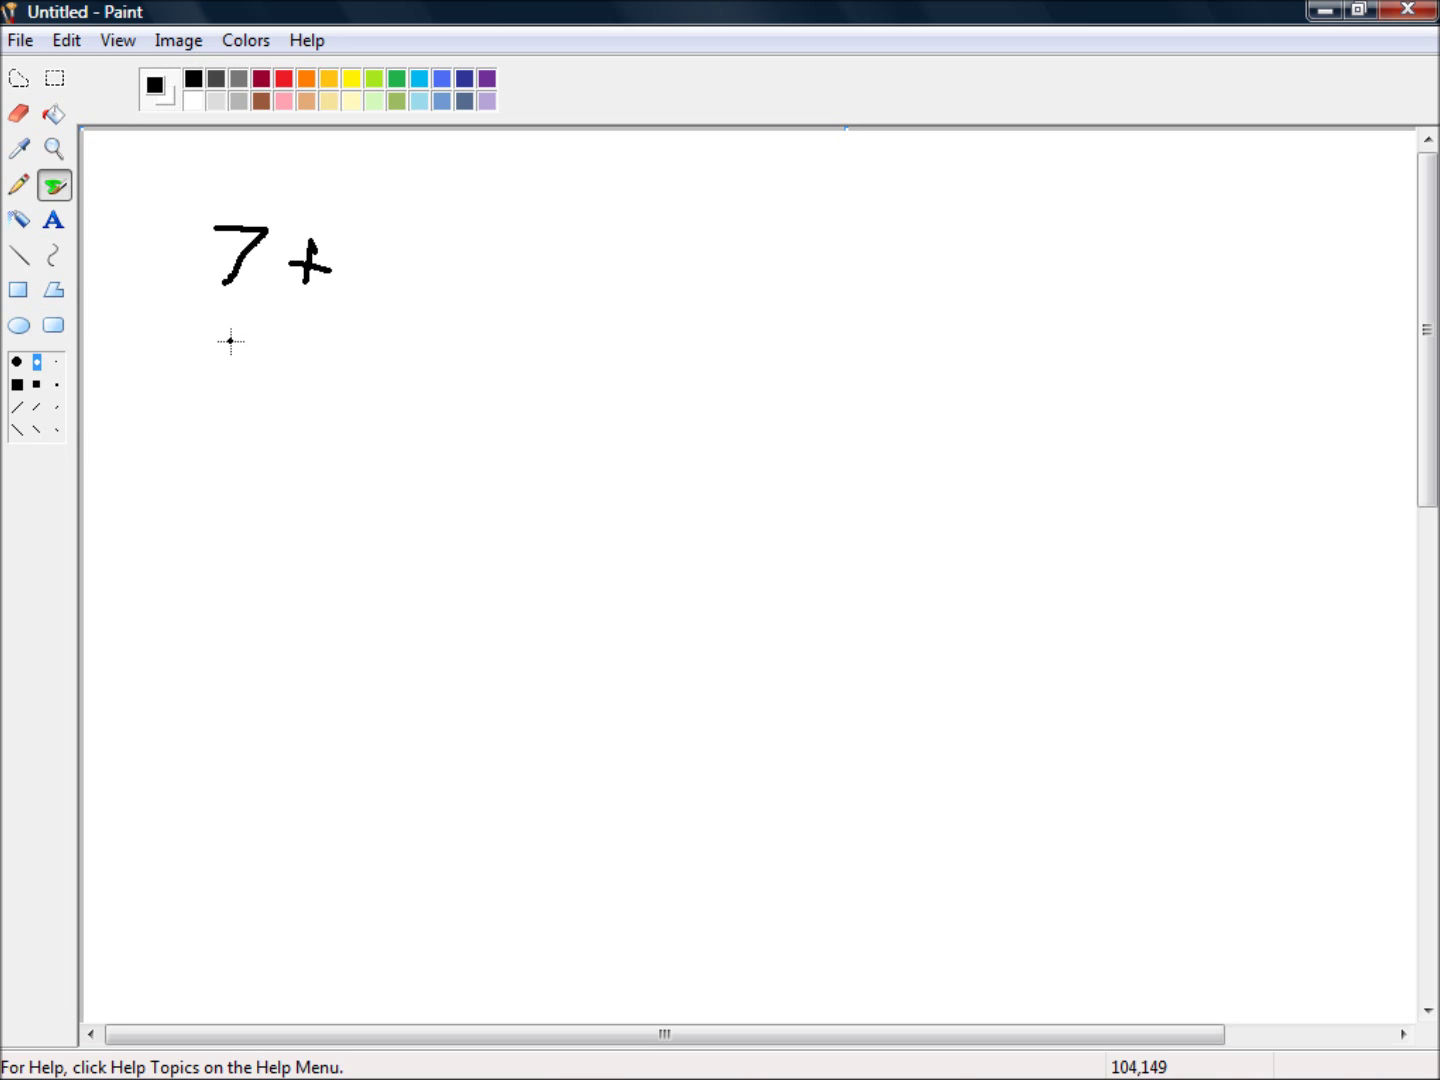
mouse_move(230, 341)
left_mouse_down()
mouse_move(209, 397)
mouse_move(229, 390)
mouse_move(212, 368)
mouse_move(226, 431)
mouse_move(261, 430)
left_mouse_up()
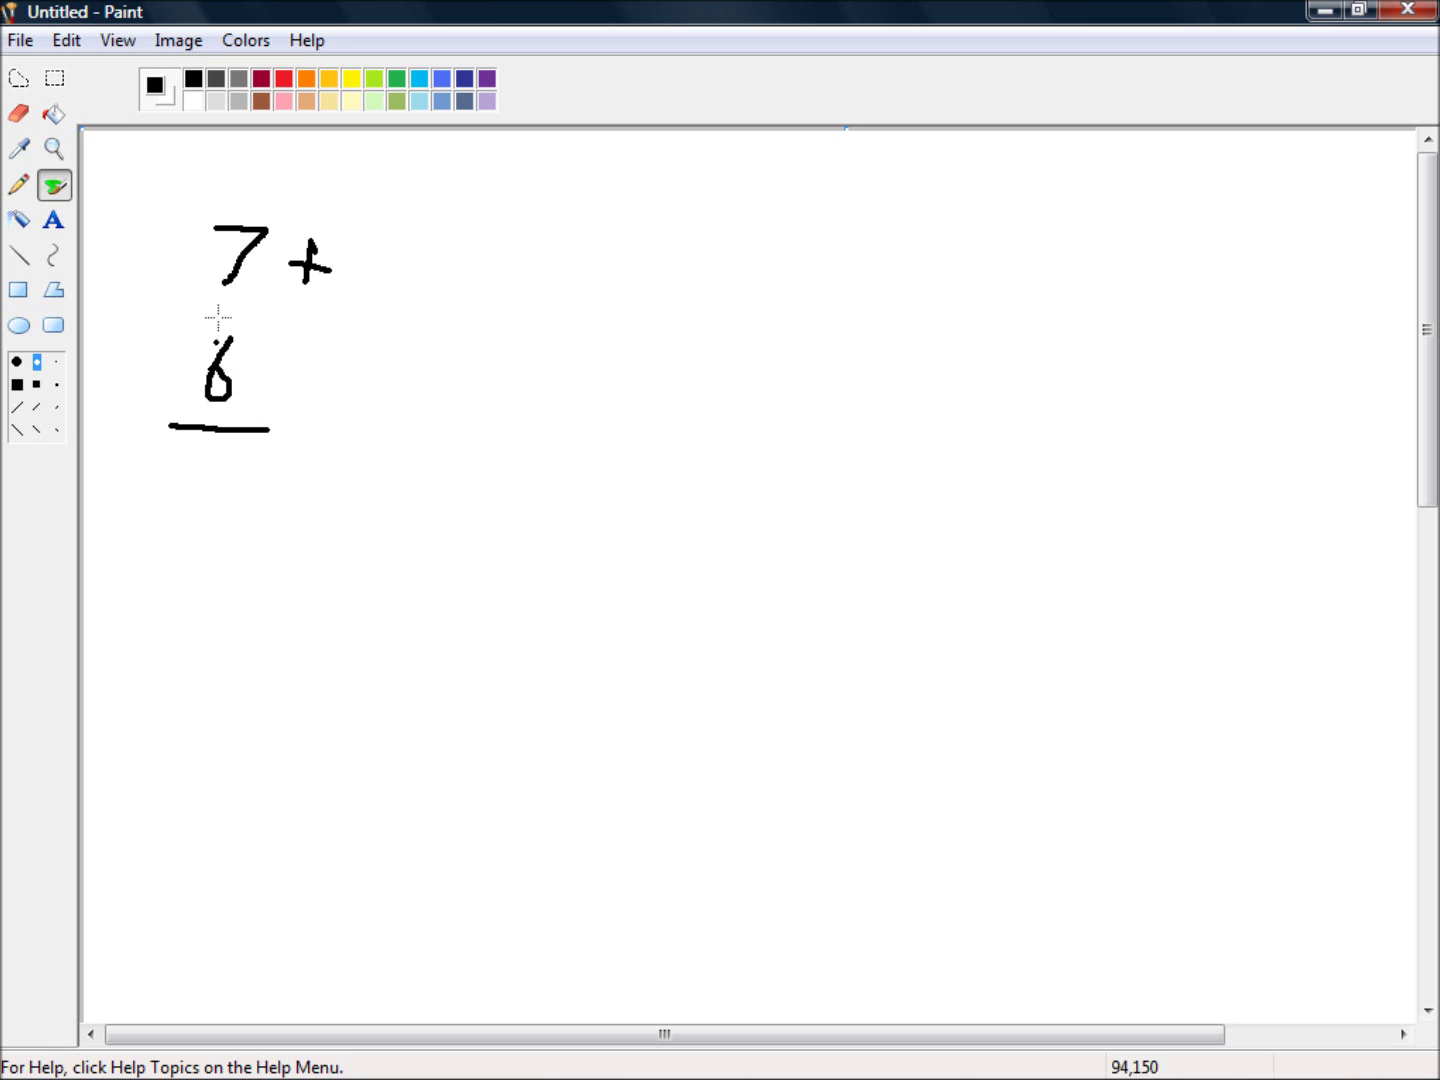
mouse_move(178, 490)
left_mouse_down()
mouse_move(180, 526)
mouse_move(206, 507)
mouse_move(193, 531)
left_mouse_up()
left_click_drag(1215, 233, 1245, 263)
Complete the 2^0 and 2^1 headings with values 1 and 2, and add 2^2 with 4 beneath
left_click_drag(1248, 189, 1247, 218)
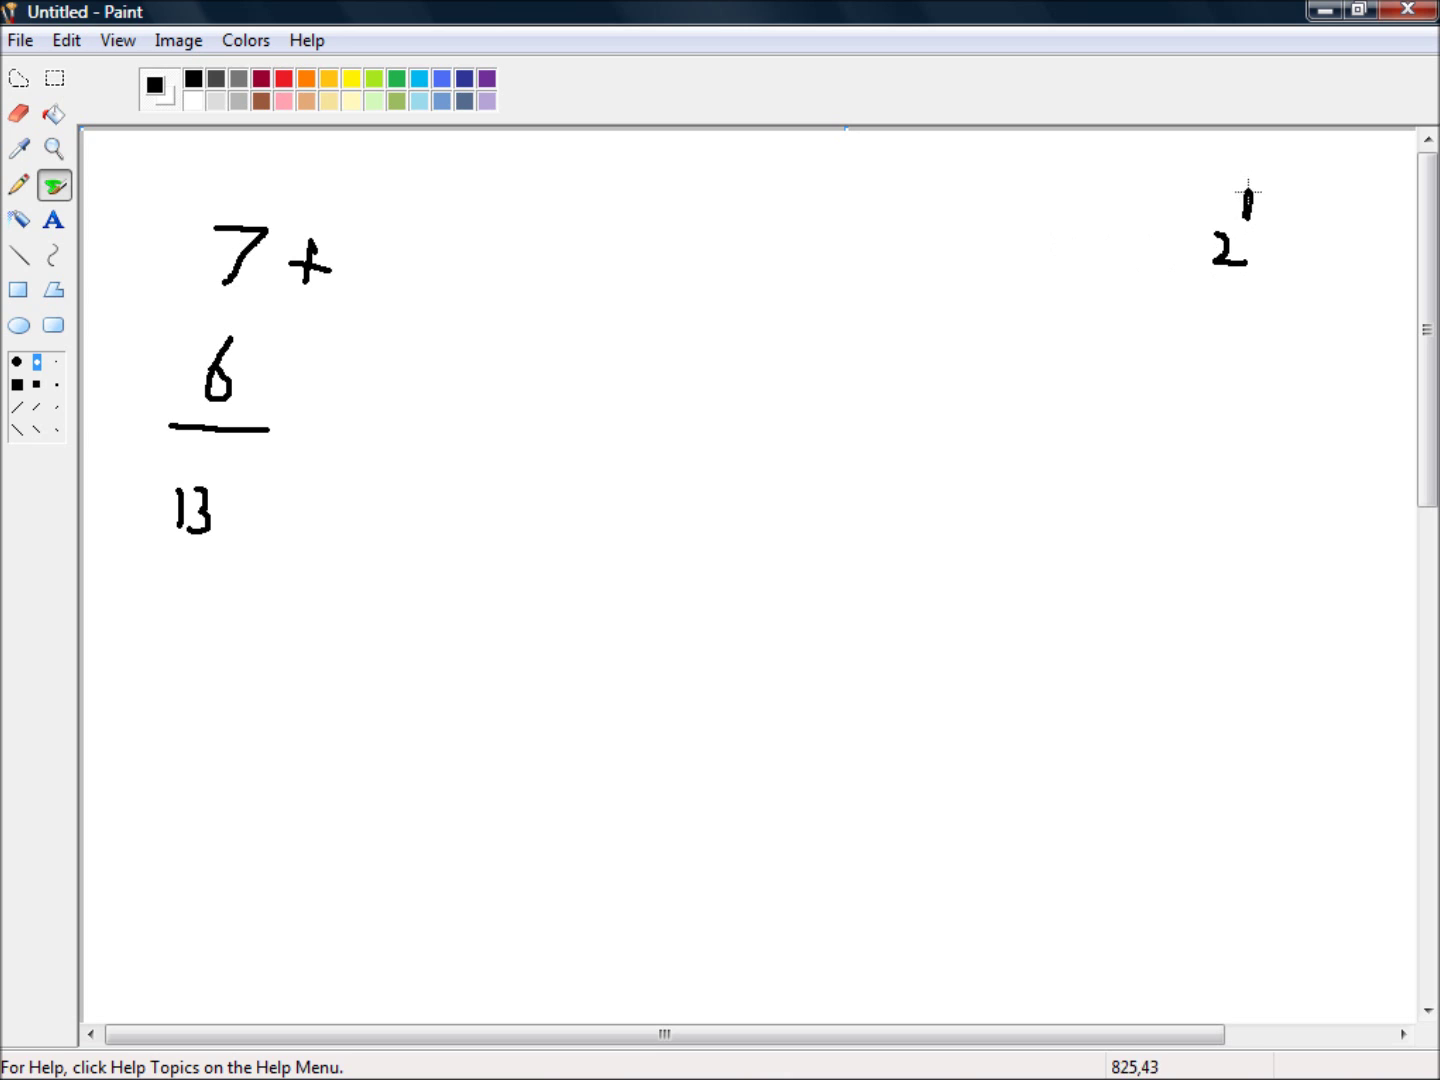
left_click_drag(1134, 243, 1165, 271)
left_click_drag(1167, 198, 1166, 225)
left_click_drag(1231, 318, 1219, 353)
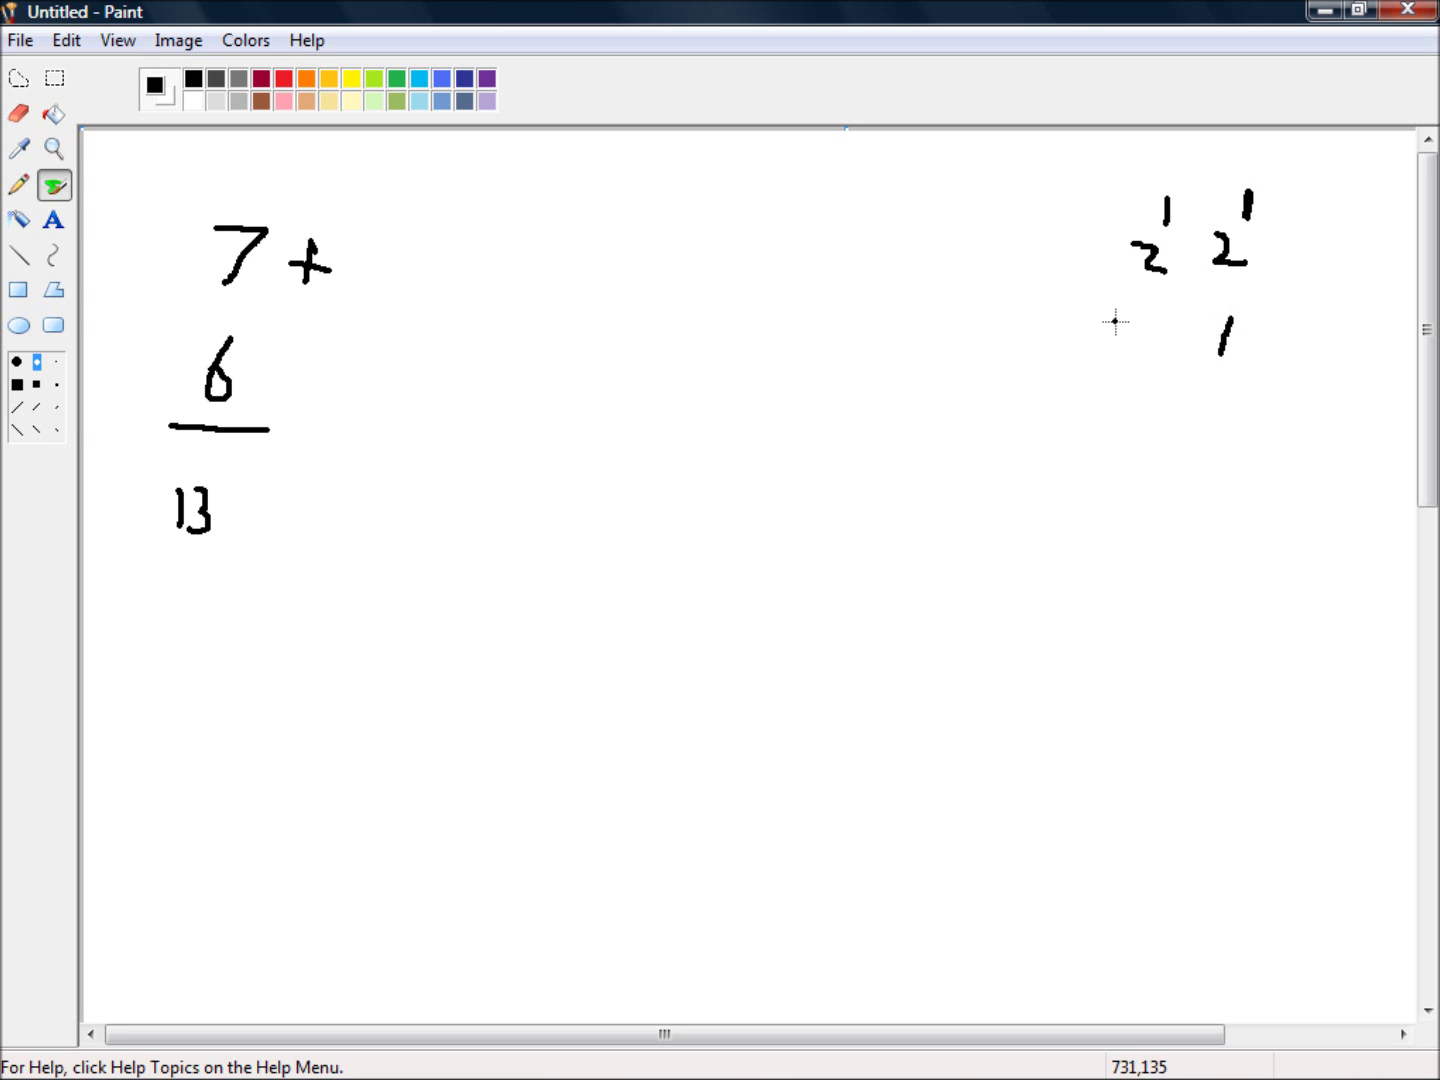
mouse_move(1122, 321)
left_mouse_down()
mouse_move(1157, 333)
mouse_move(1172, 360)
left_mouse_up()
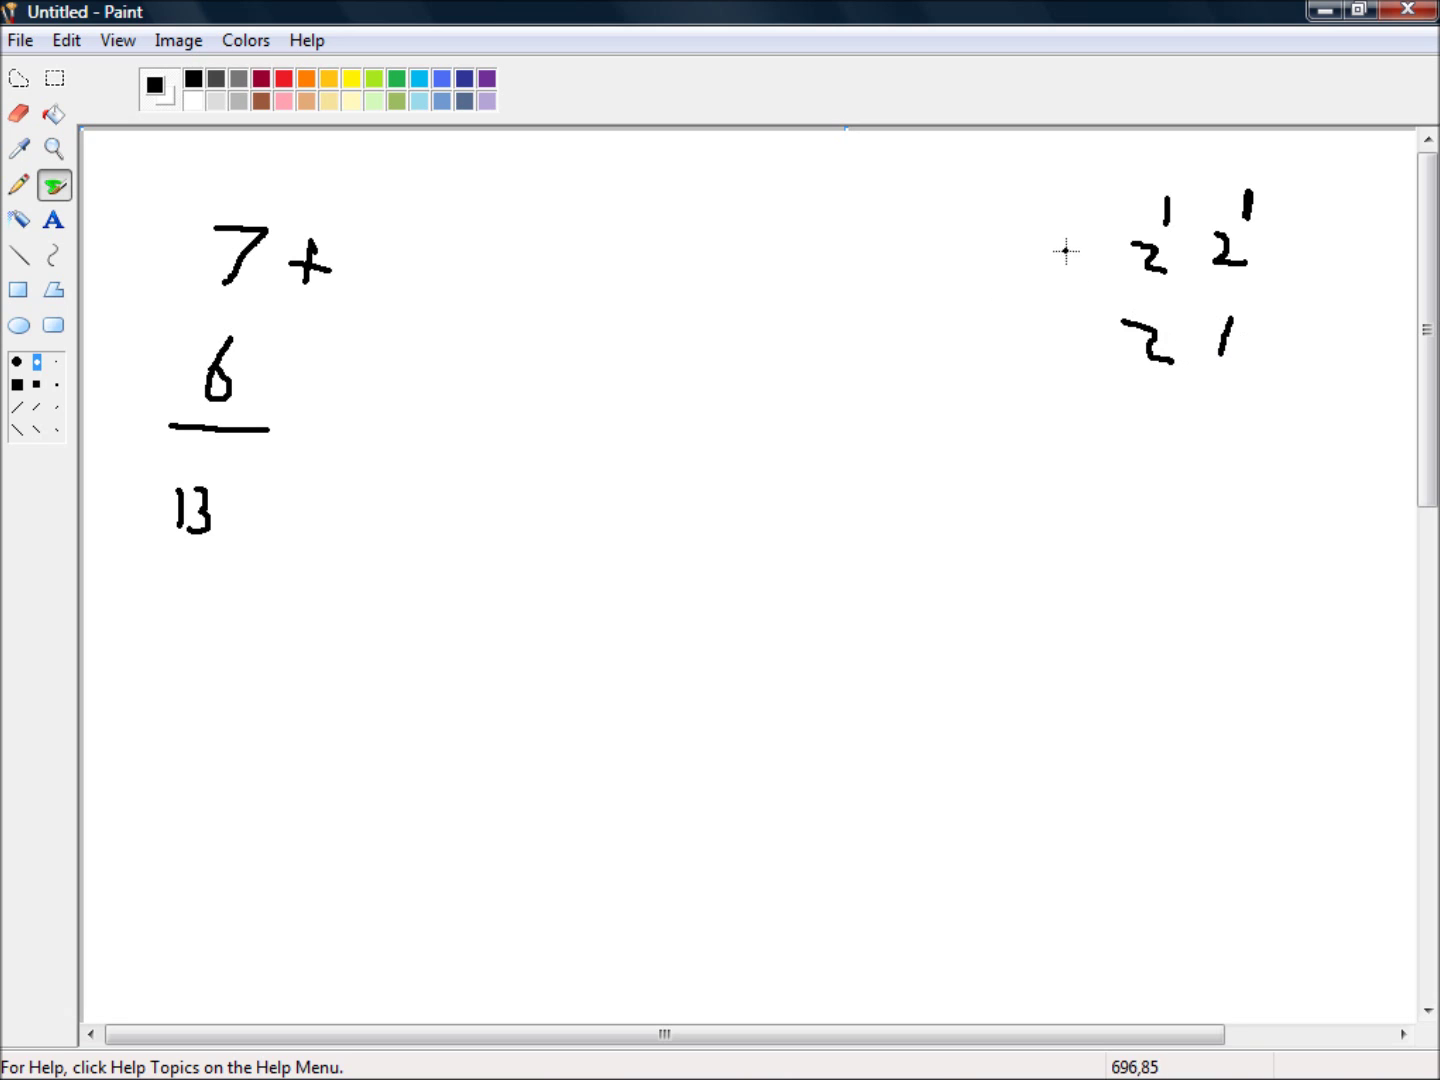
mouse_move(1049, 238)
left_mouse_down()
mouse_move(1066, 242)
mouse_move(1079, 281)
left_mouse_up()
left_click_drag(1071, 195, 1073, 199)
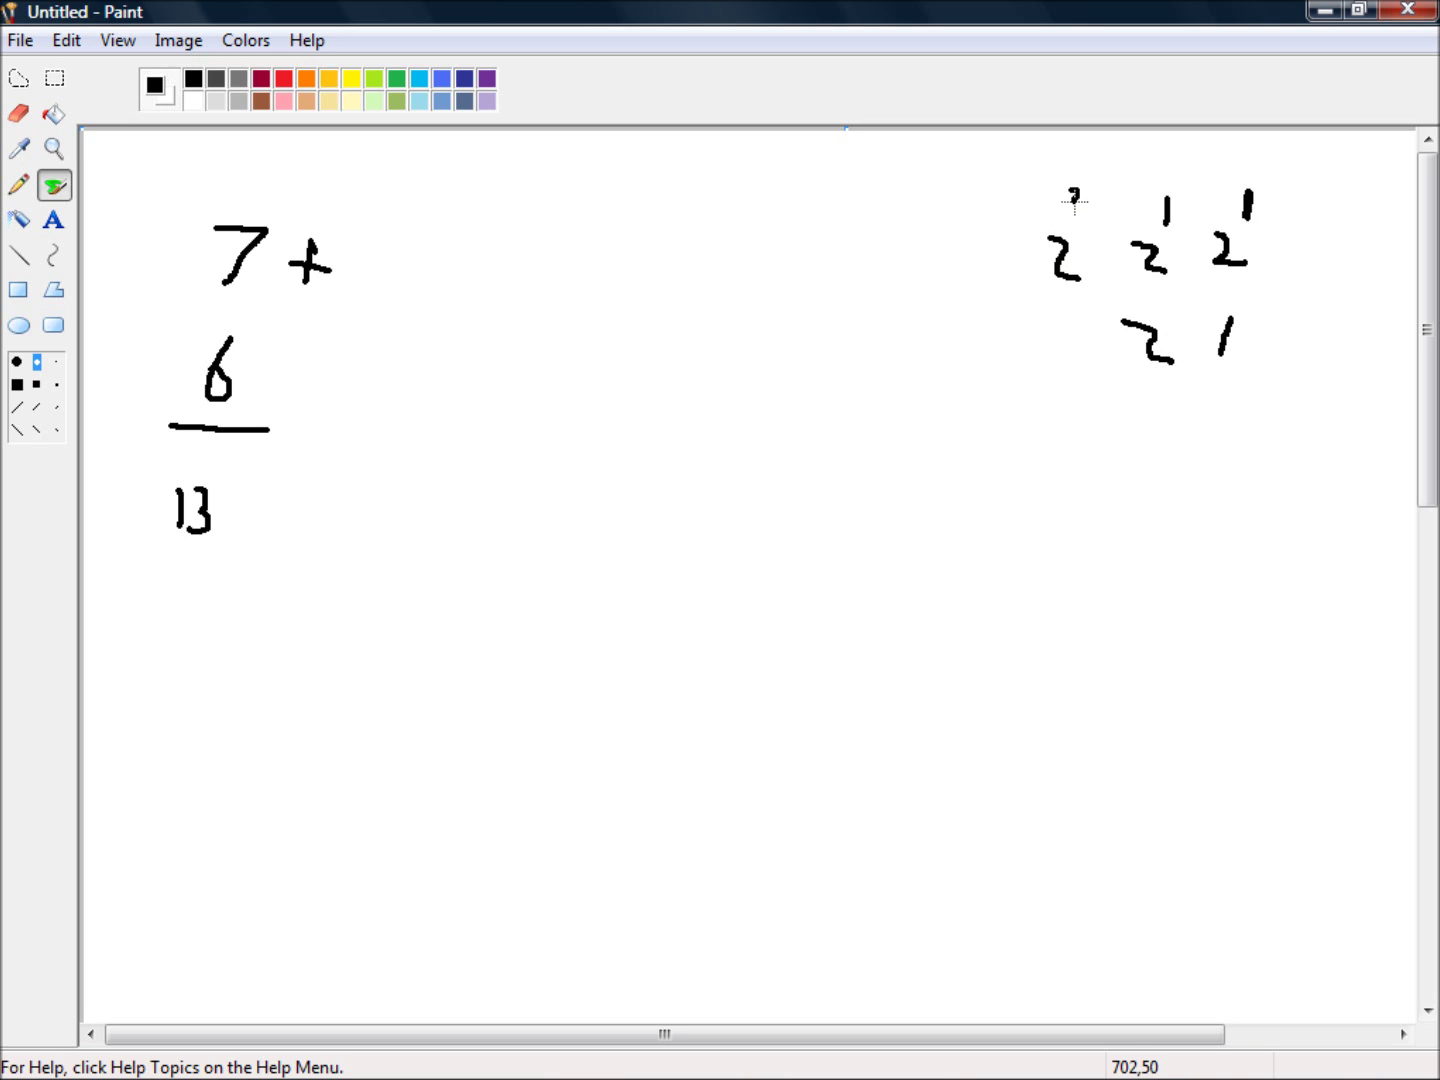
left_click_drag(1077, 205, 1091, 208)
mouse_move(1055, 338)
left_mouse_down()
mouse_move(1036, 357)
mouse_move(1090, 366)
mouse_move(1050, 387)
left_mouse_up()
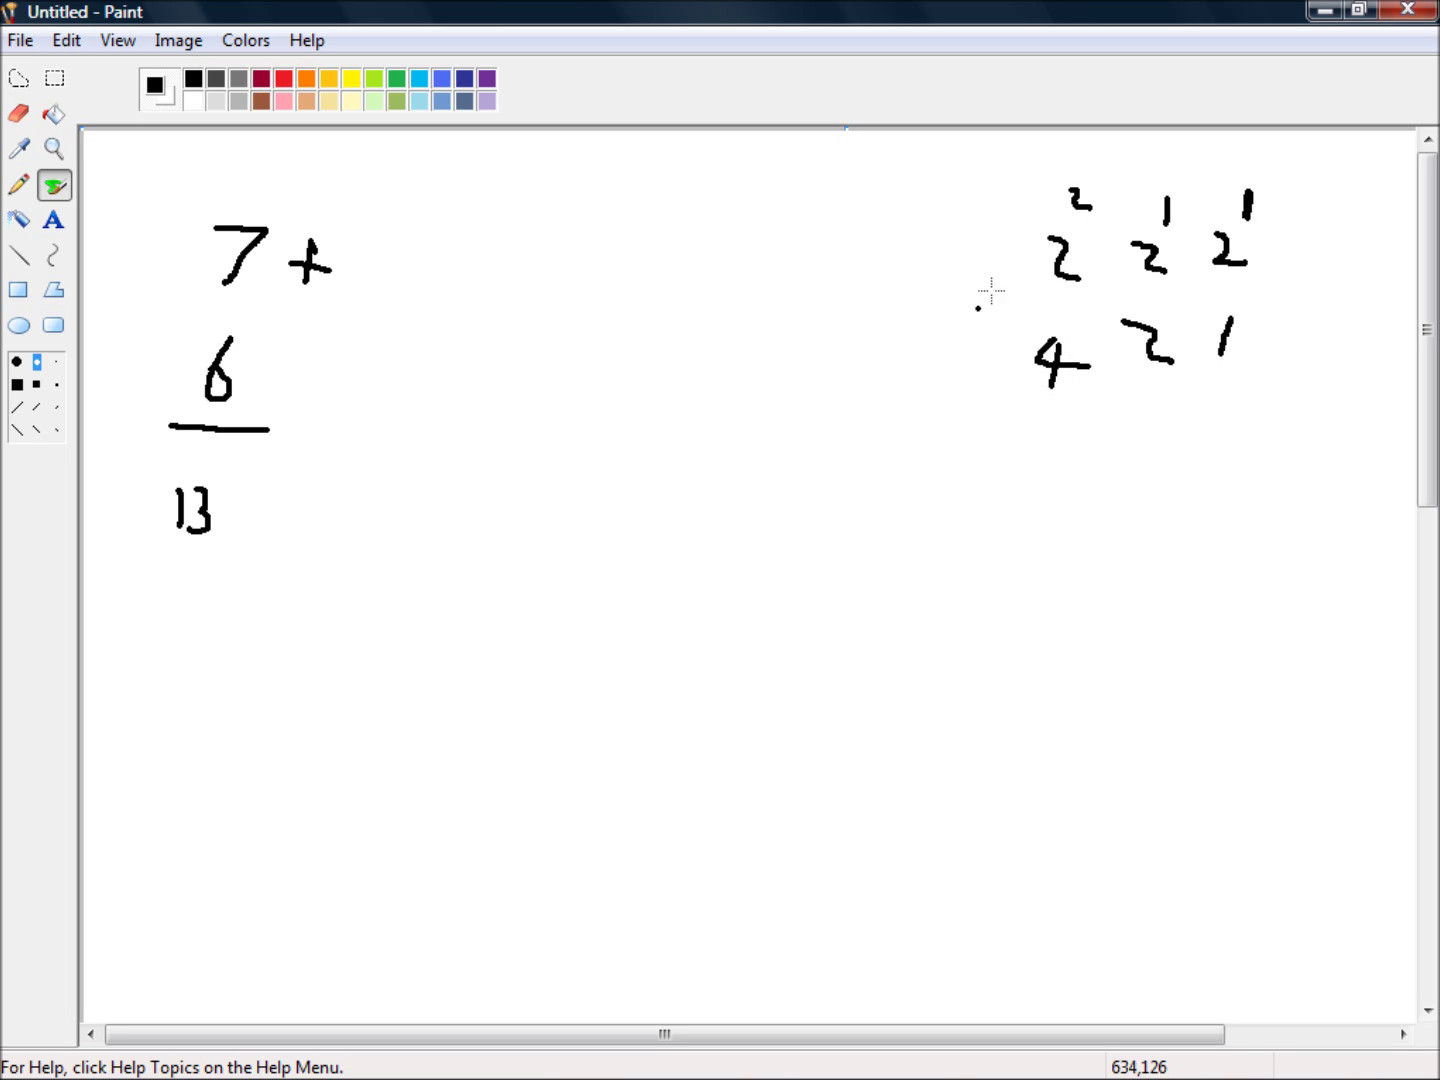
Add the 2^3 heading with 8 beneath and the 2^4 heading with 16 beneath
left_click_drag(967, 238, 966, 265)
mouse_move(962, 352)
left_mouse_down()
mouse_move(972, 385)
mouse_move(965, 368)
left_mouse_up()
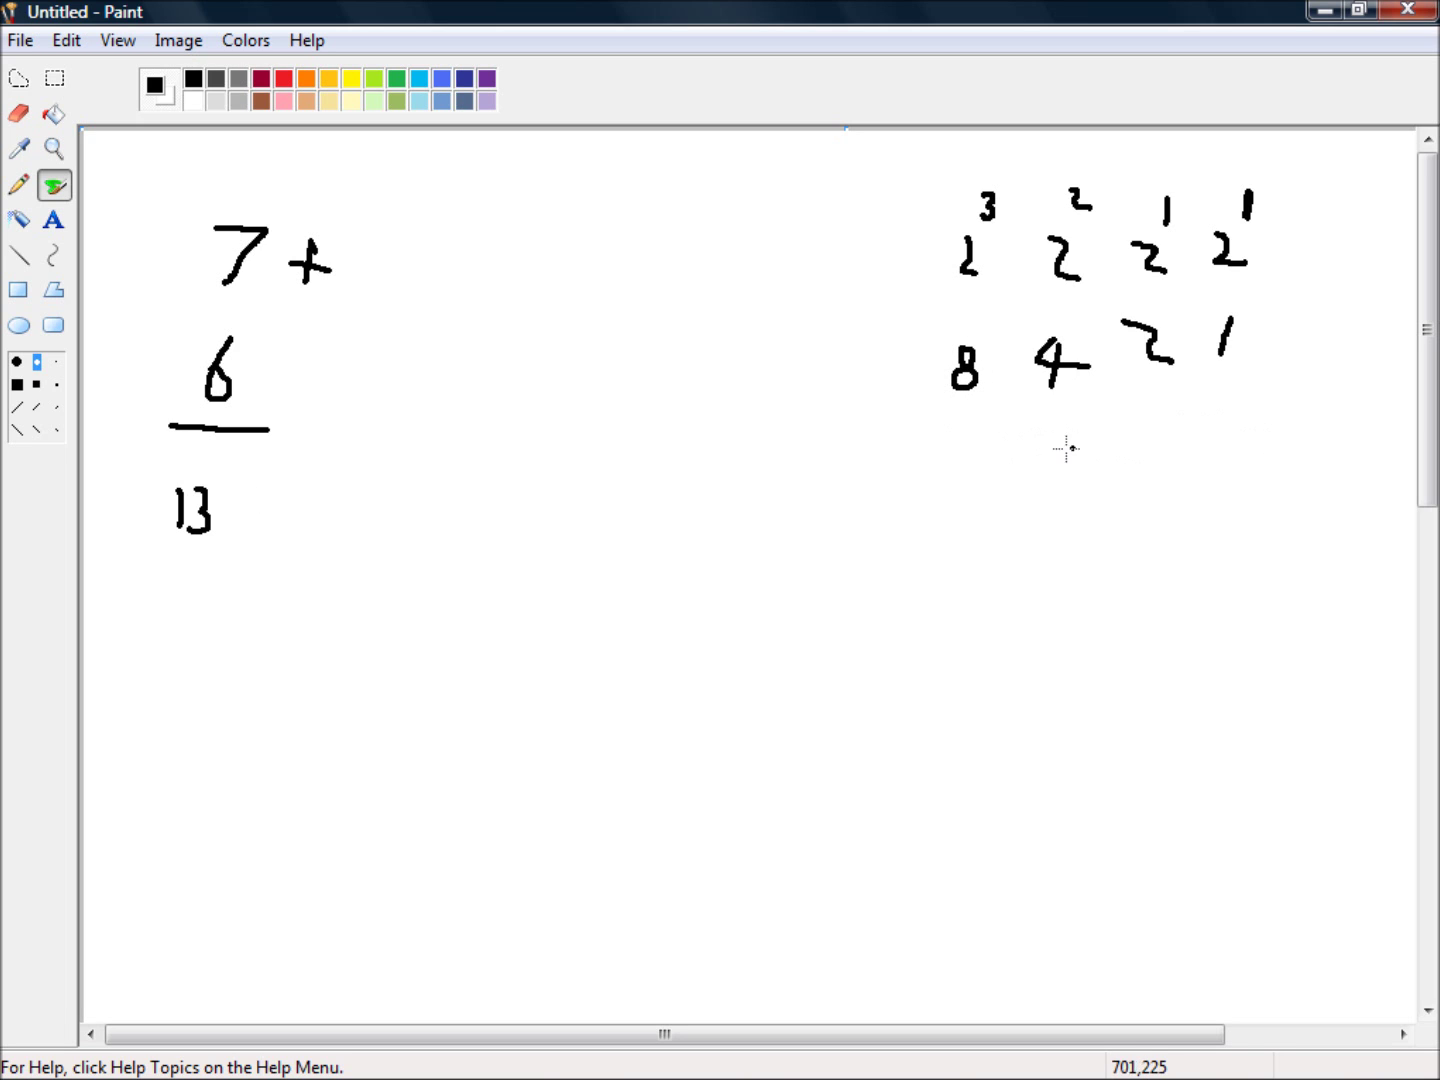
left_click_drag(839, 239, 843, 255)
left_click(844, 261)
left_click_drag(868, 197, 866, 204)
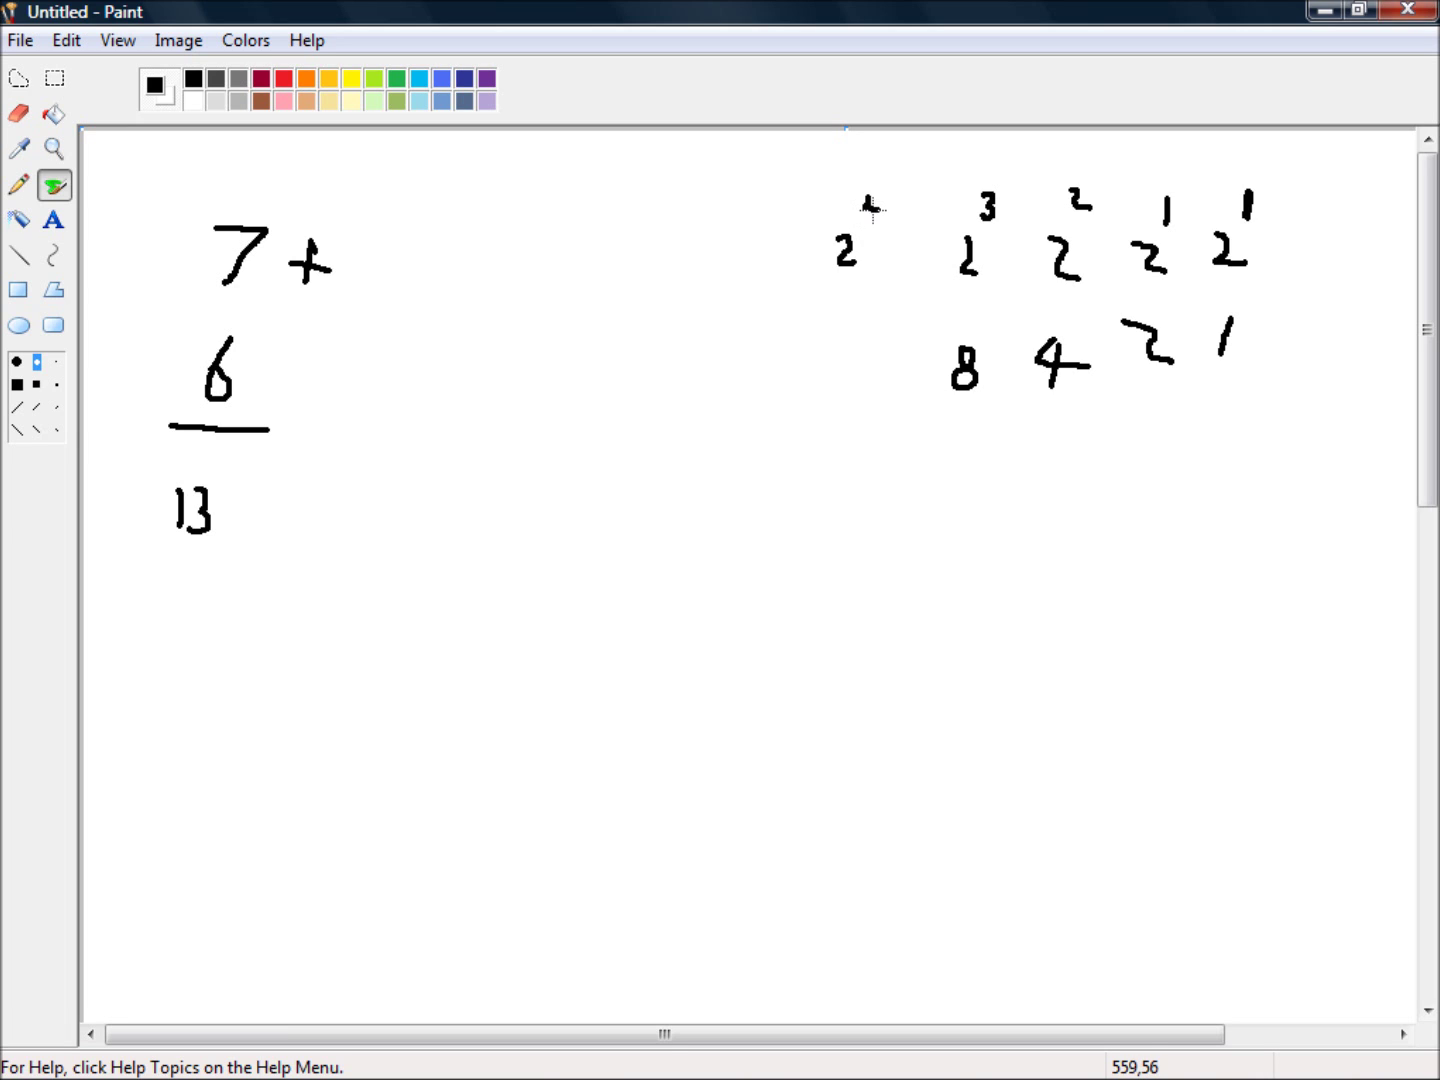
mouse_move(836, 340)
left_mouse_down()
mouse_move(834, 384)
mouse_move(860, 364)
left_mouse_up()
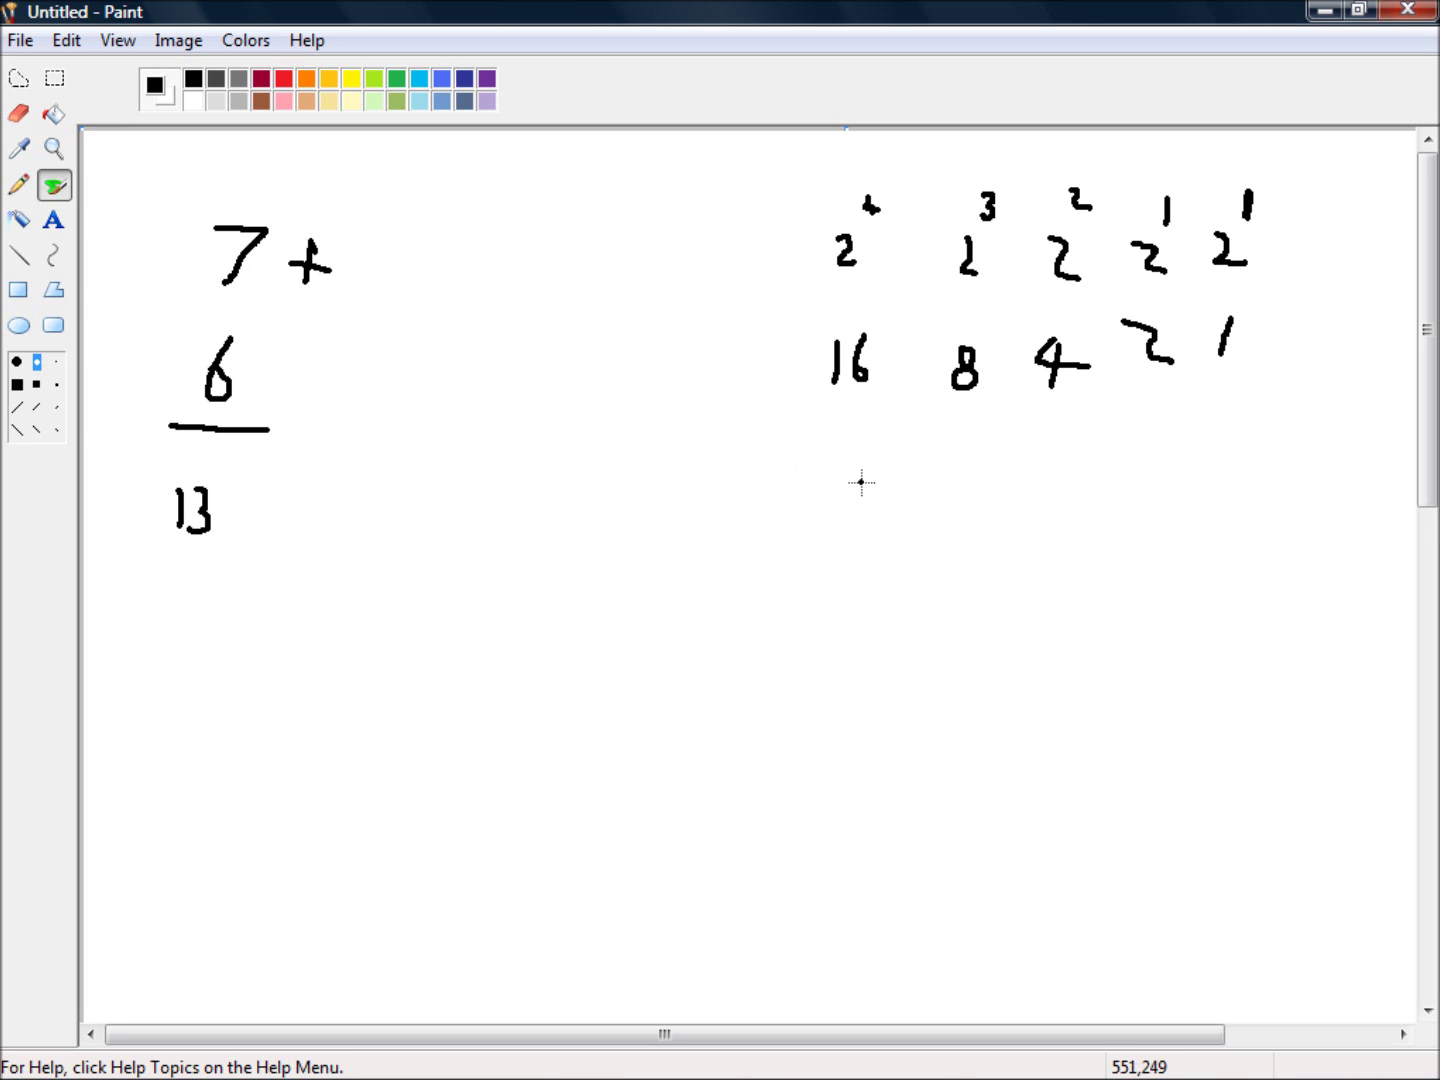
Write 7 in binary as 0 0 1 1 1 under the 16 8 4 2 1 headings
mouse_move(861, 481)
left_mouse_down()
mouse_move(850, 499)
mouse_move(874, 492)
mouse_move(853, 481)
left_mouse_up()
mouse_move(960, 483)
left_mouse_down()
mouse_move(972, 518)
mouse_move(957, 482)
left_mouse_up()
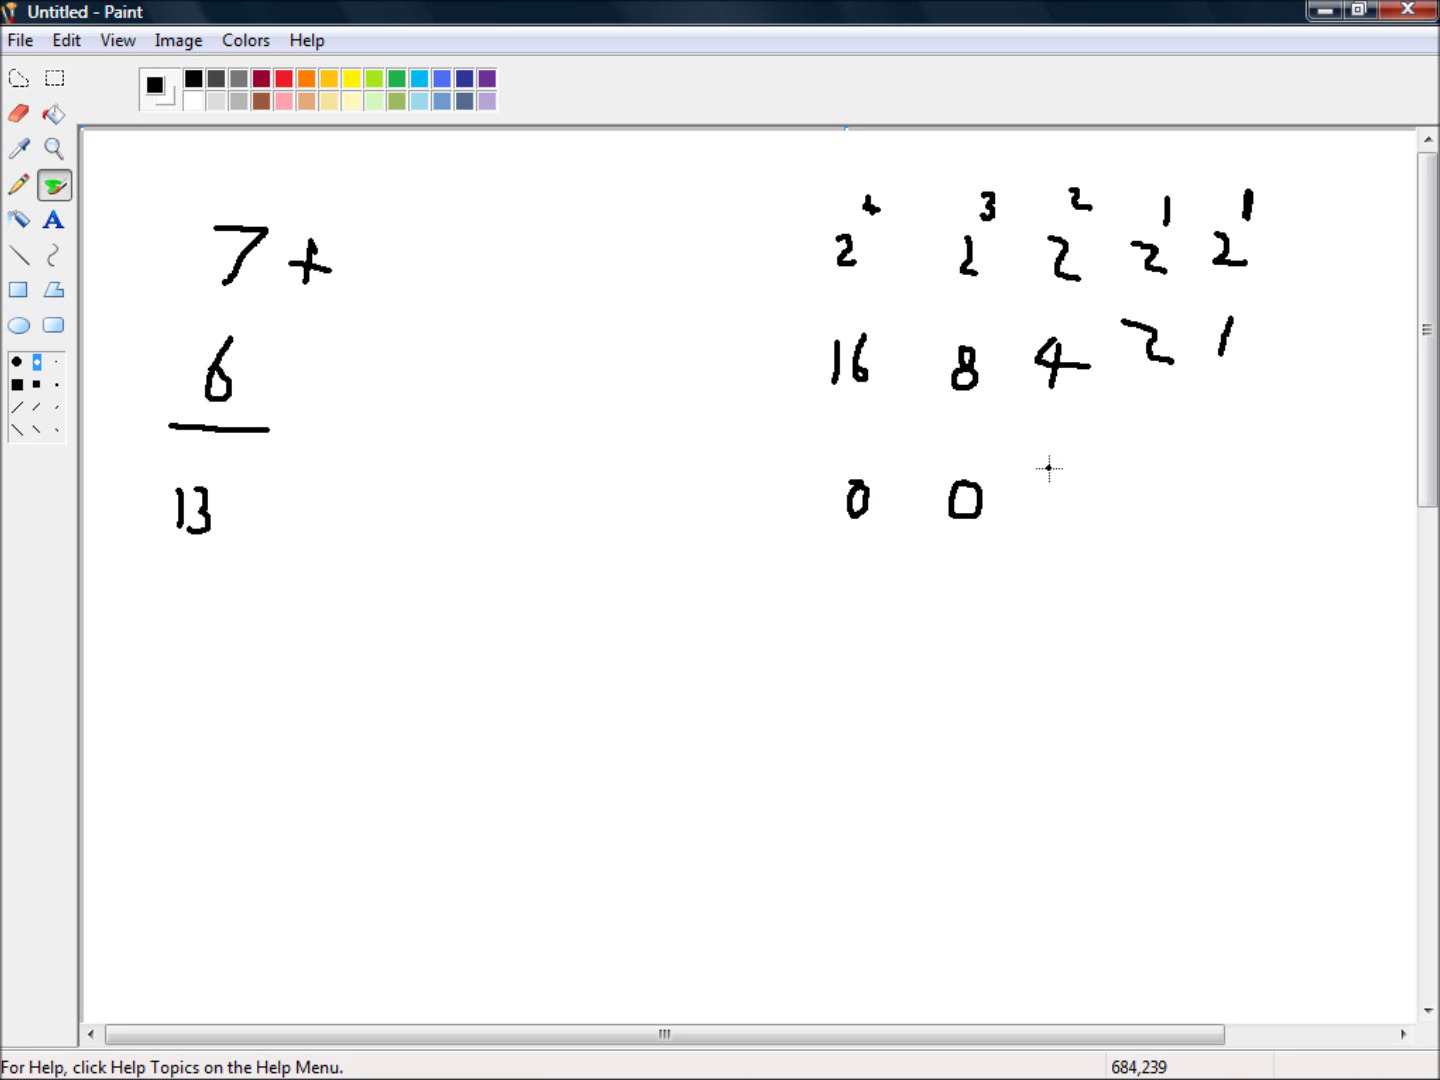
left_click_drag(1050, 464, 1053, 507)
left_click_drag(1139, 455, 1153, 502)
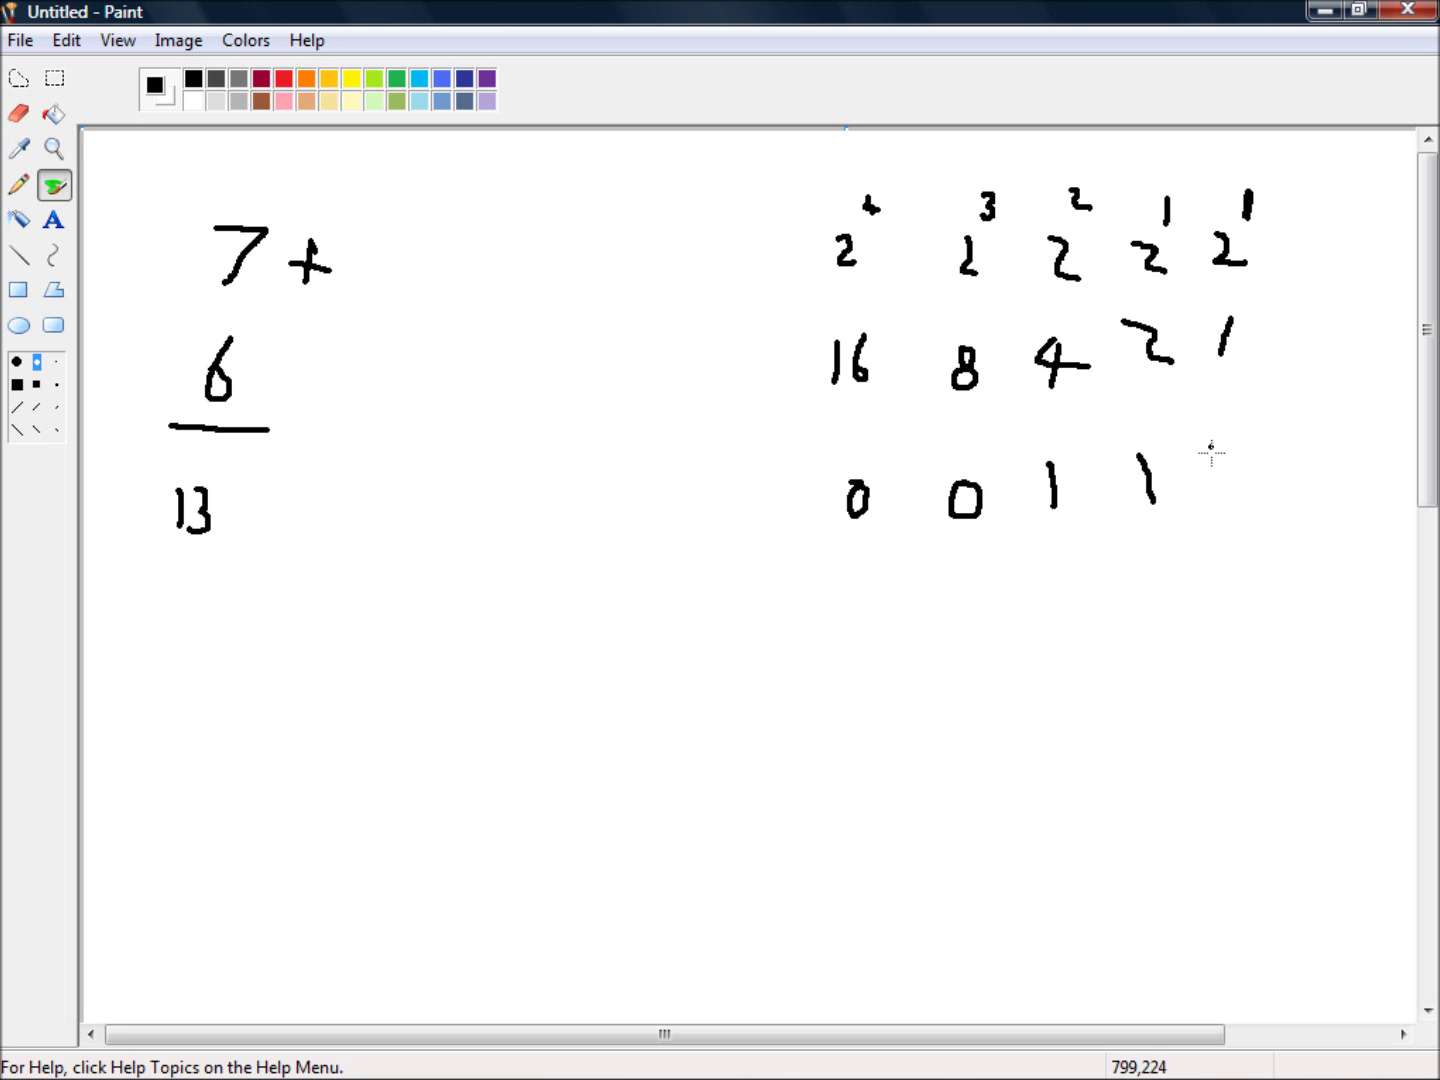
left_click_drag(1210, 450, 1204, 494)
Write 6 in binary as 0 0 1 1 0 in a second row beneath
mouse_move(869, 616)
left_mouse_down()
mouse_move(878, 655)
mouse_move(877, 619)
left_mouse_up()
mouse_move(966, 615)
left_mouse_down()
mouse_move(996, 629)
mouse_move(984, 608)
mouse_move(1051, 628)
left_mouse_up()
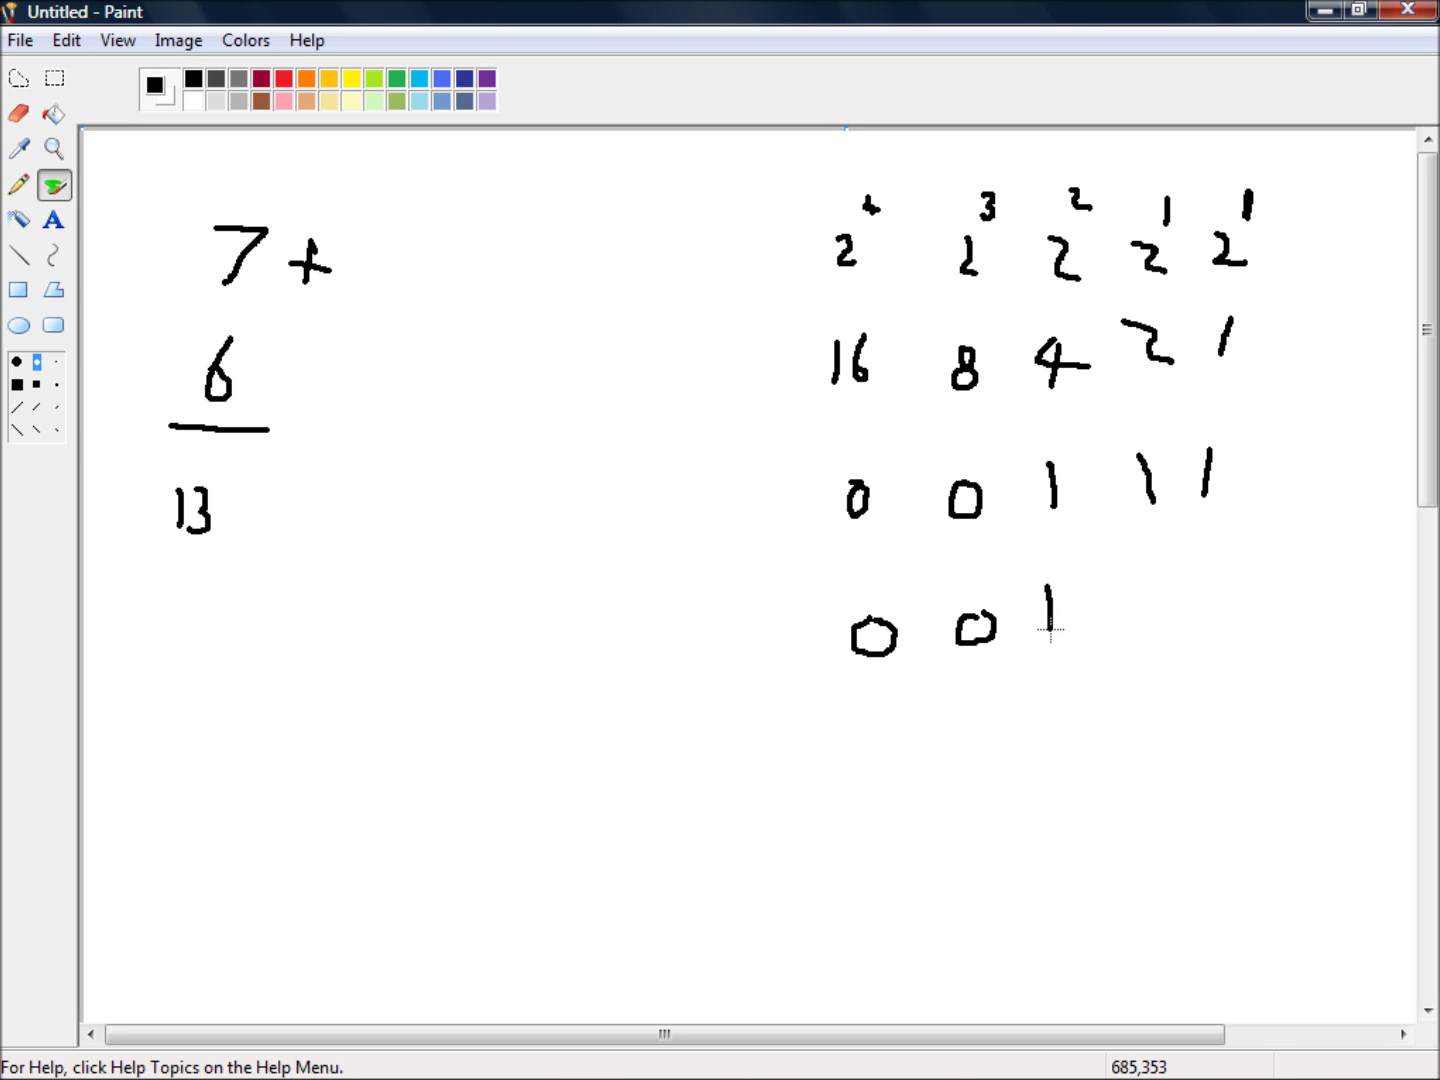
left_click_drag(1142, 577, 1154, 632)
mouse_move(1208, 567)
left_mouse_down()
mouse_move(1205, 582)
mouse_move(1232, 580)
mouse_move(1217, 561)
left_mouse_up()
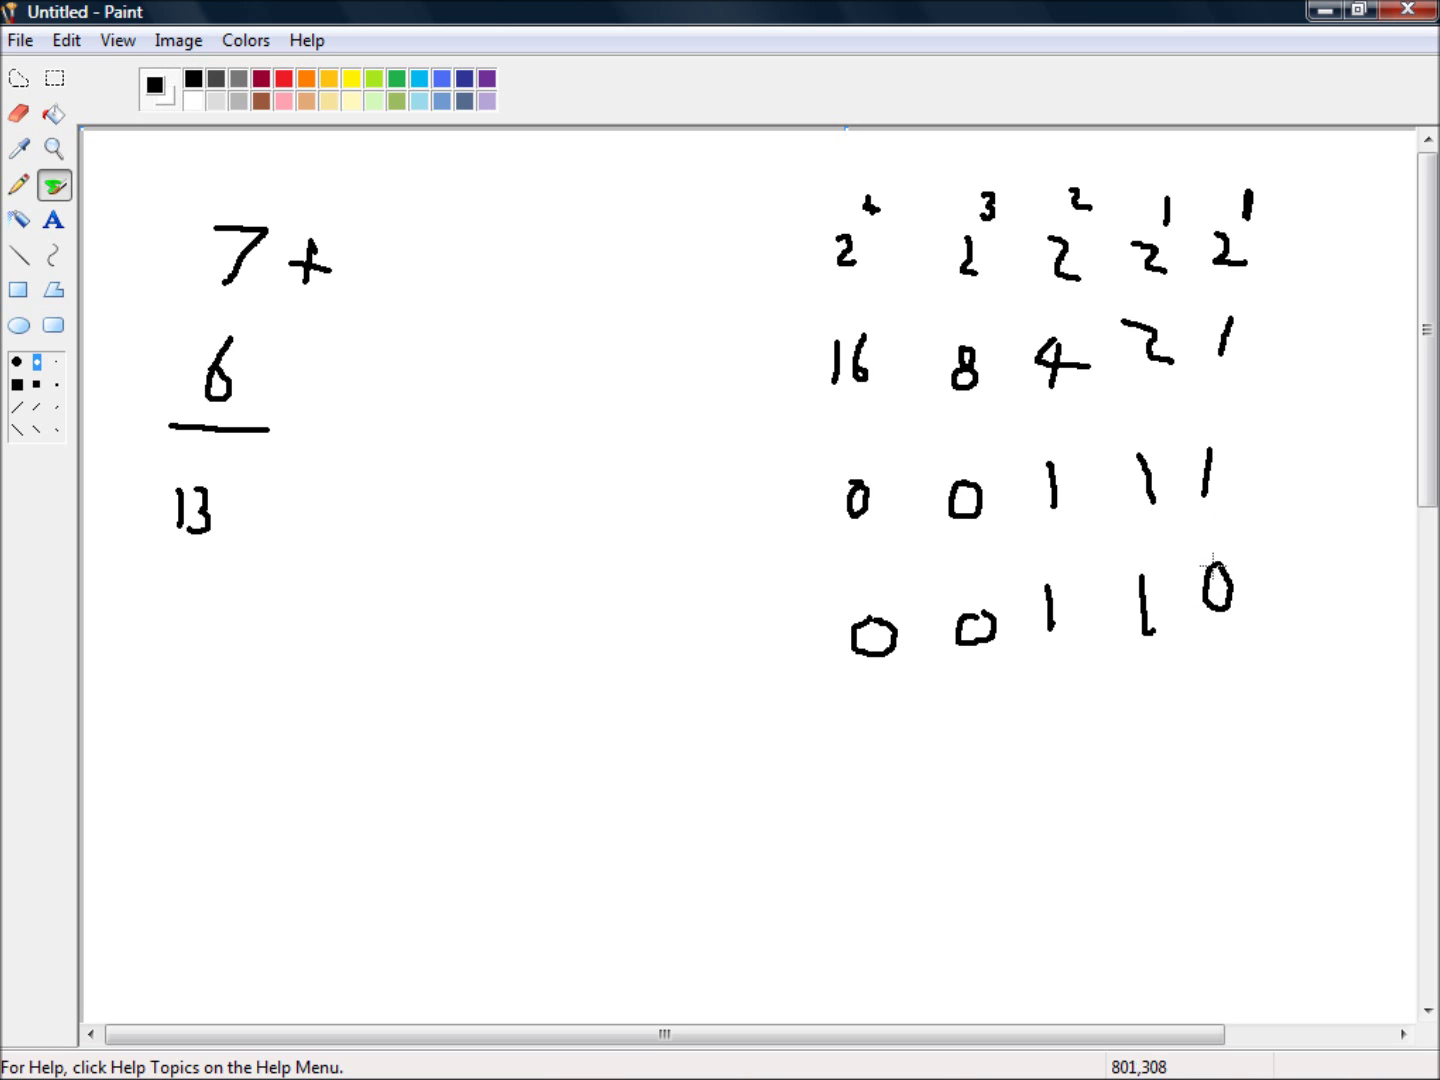
scroll(850, 510, "down", 3)
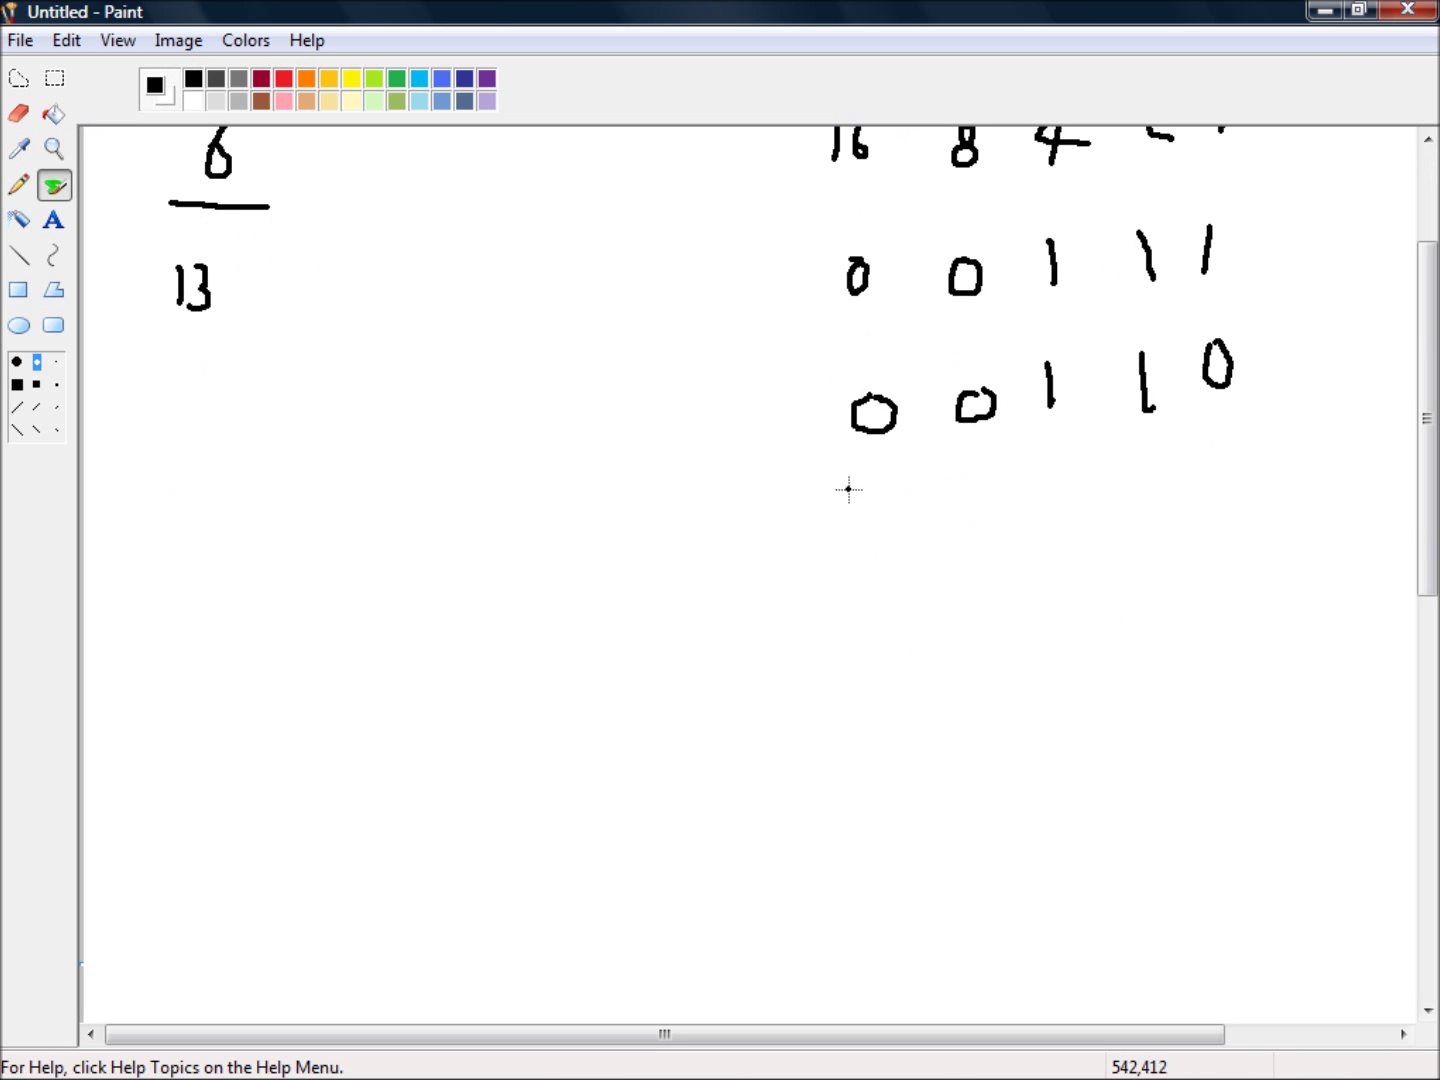
Draw a line under the two binary rows and write the sum 0 1 1 0 1 with a carry mark
left_click_drag(798, 487, 1316, 489)
scroll(1206, 535, "up", 3)
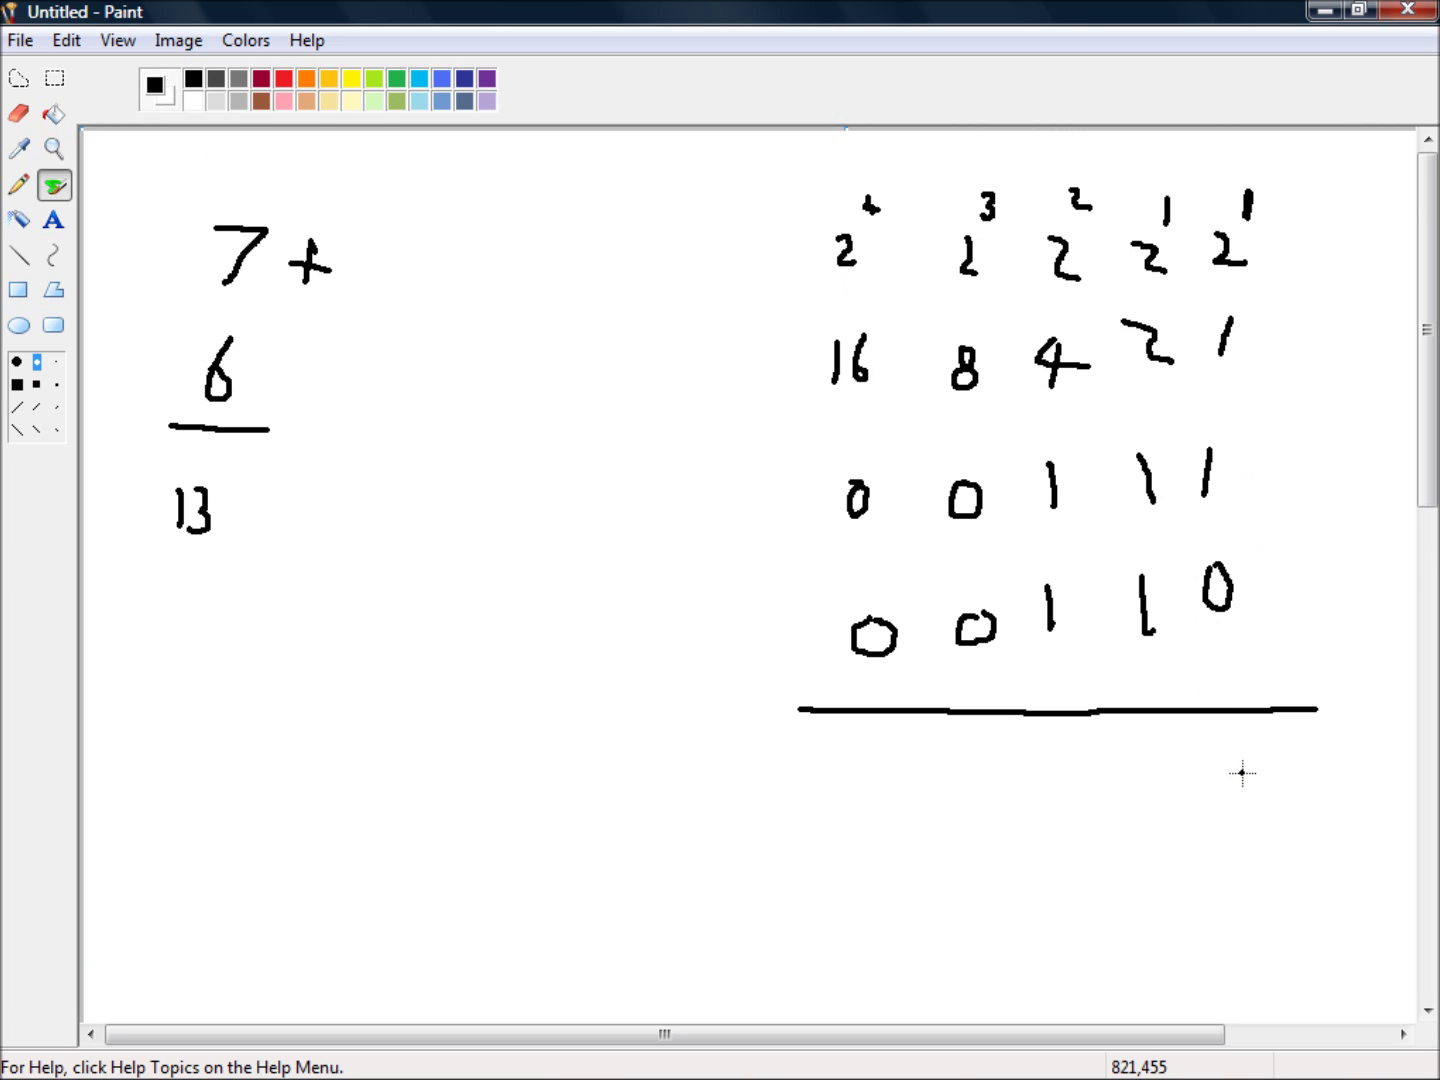
left_click_drag(1242, 770, 1243, 808)
mouse_move(1160, 771)
left_mouse_down()
mouse_move(1150, 806)
mouse_move(1165, 768)
left_mouse_up()
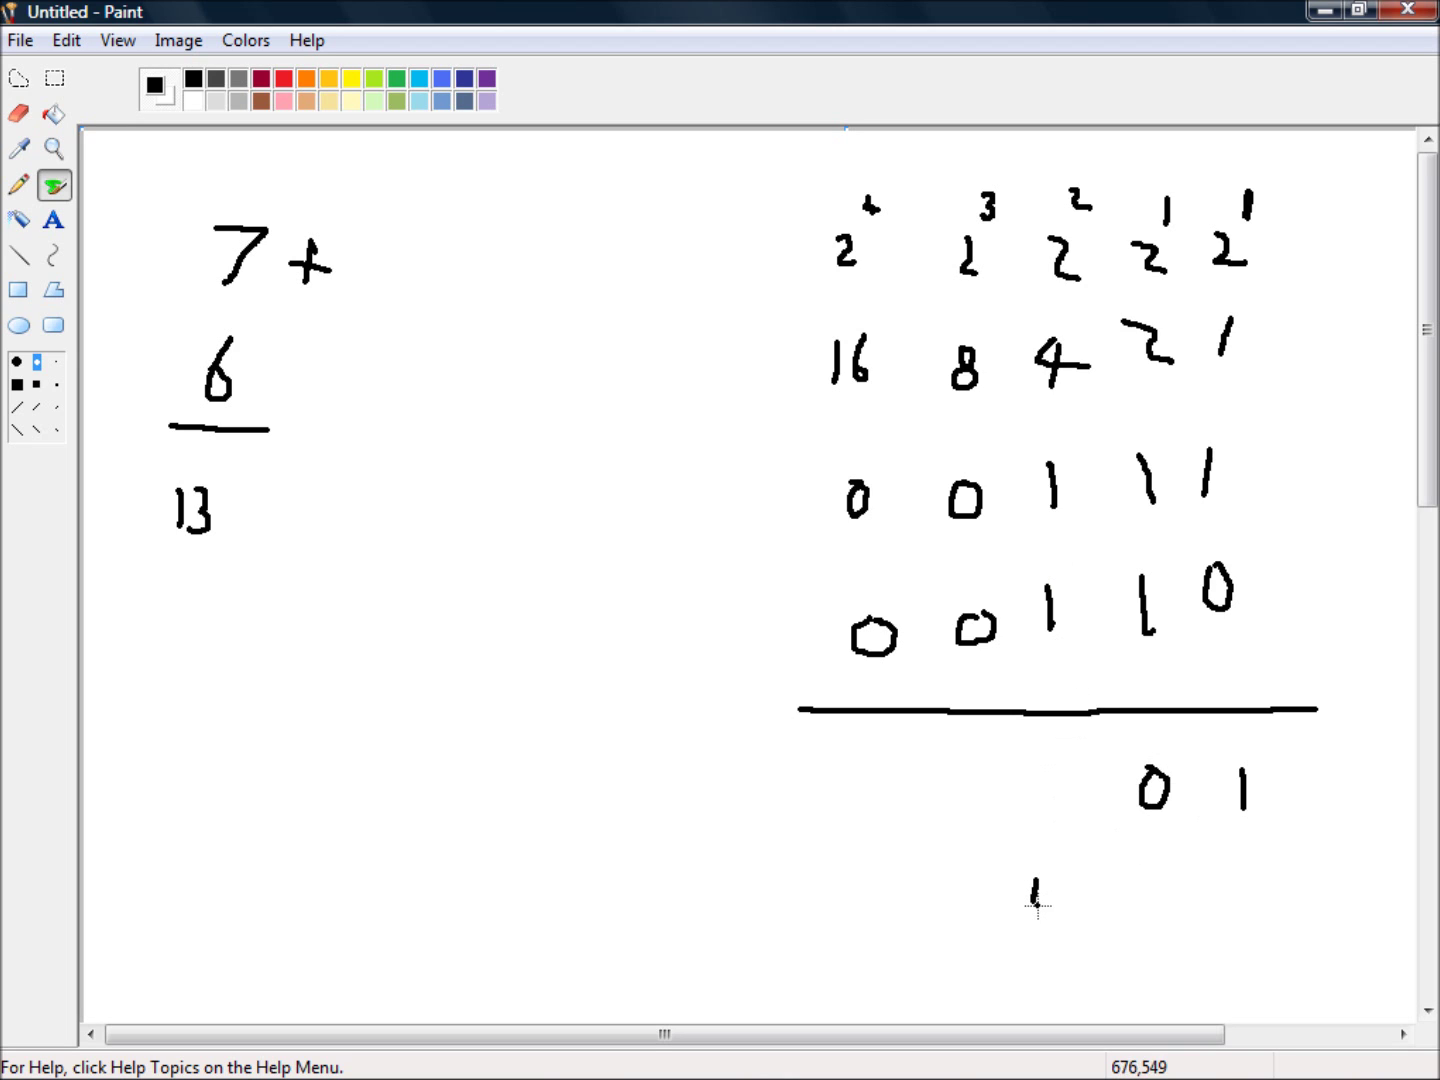
left_click_drag(1057, 774, 1057, 810)
left_click_drag(967, 855, 967, 879)
left_click_drag(972, 786, 969, 830)
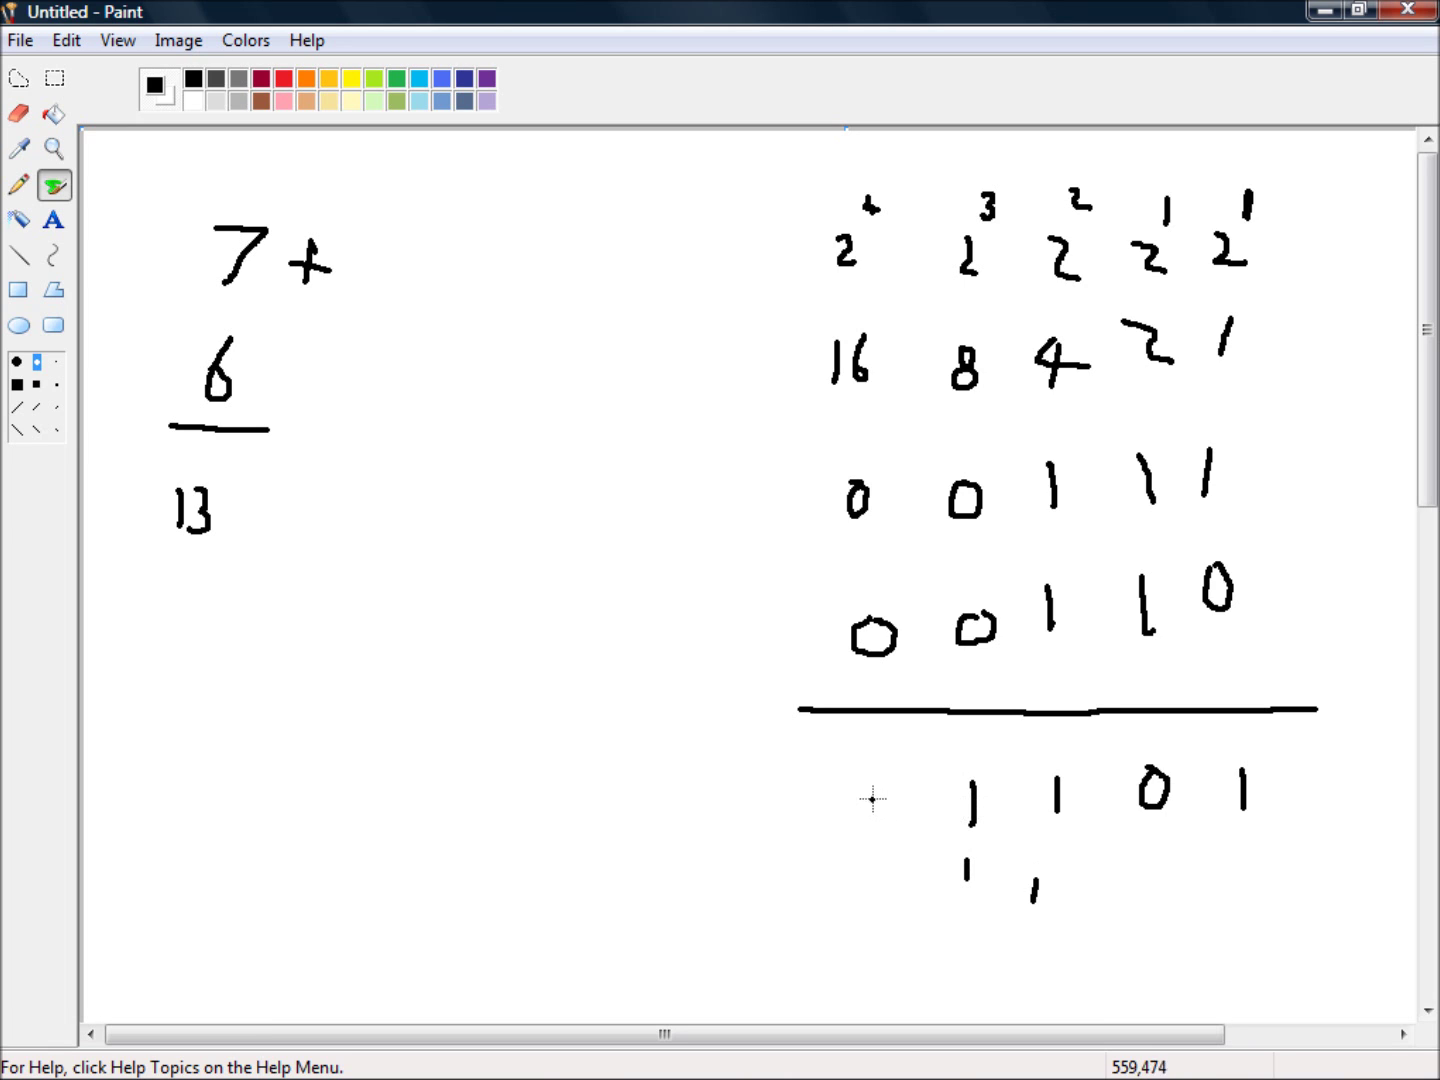
mouse_move(868, 797)
left_mouse_down()
mouse_move(860, 827)
mouse_move(889, 835)
mouse_move(861, 792)
left_mouse_up()
scroll(675, 633, "down", 3)
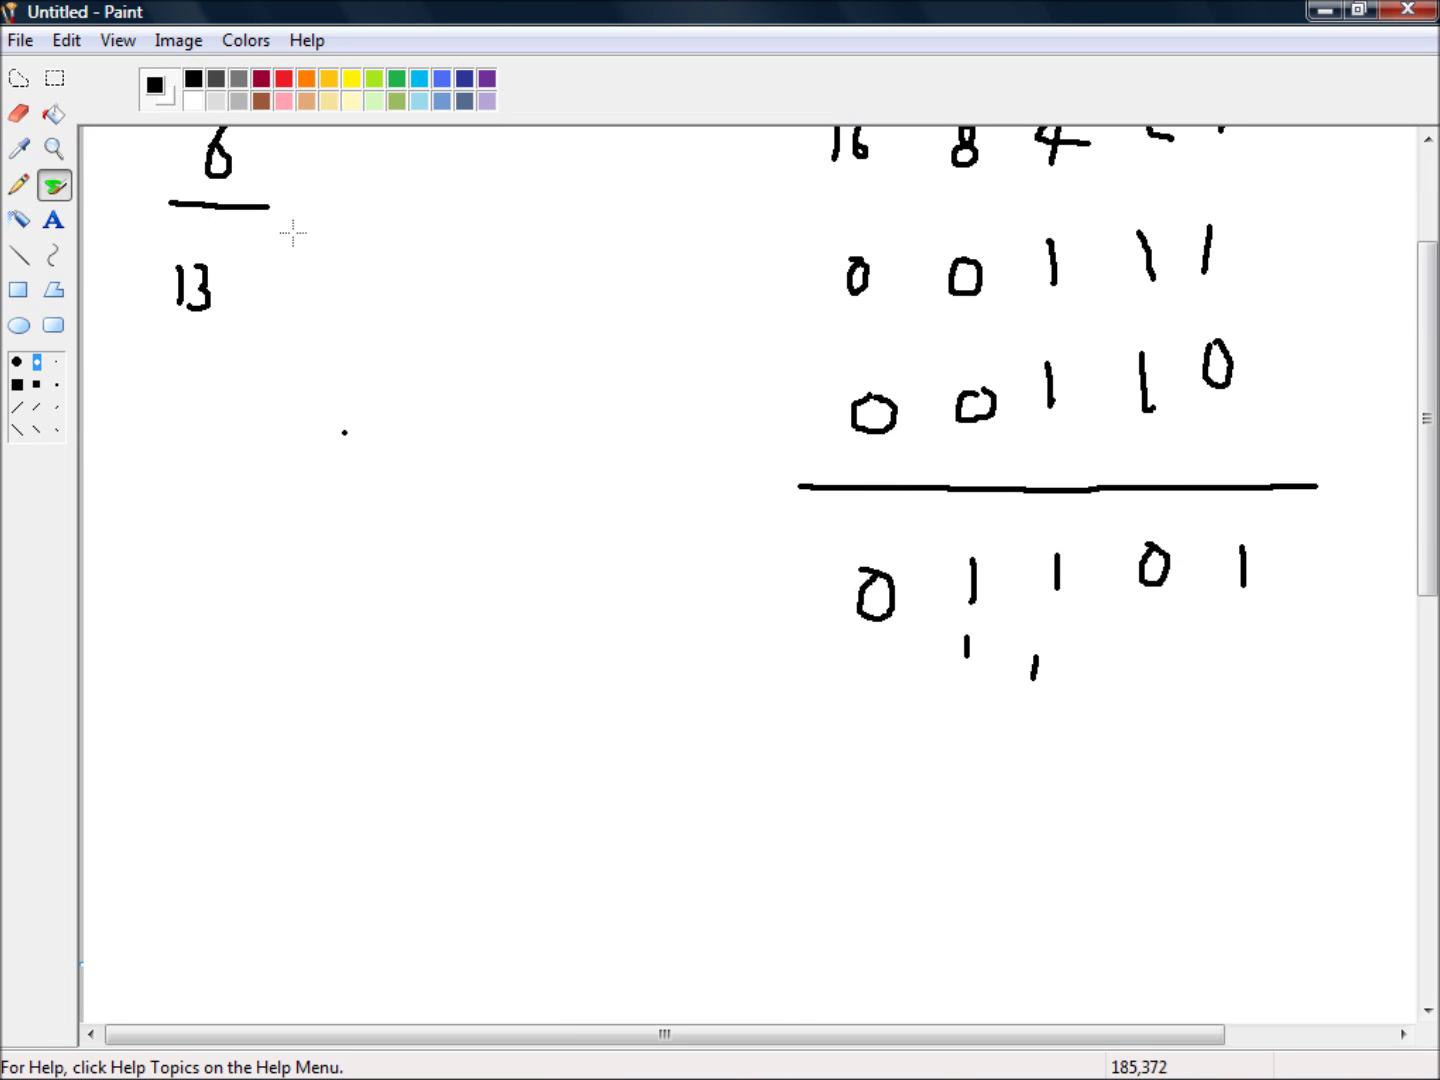
left_click(20, 116)
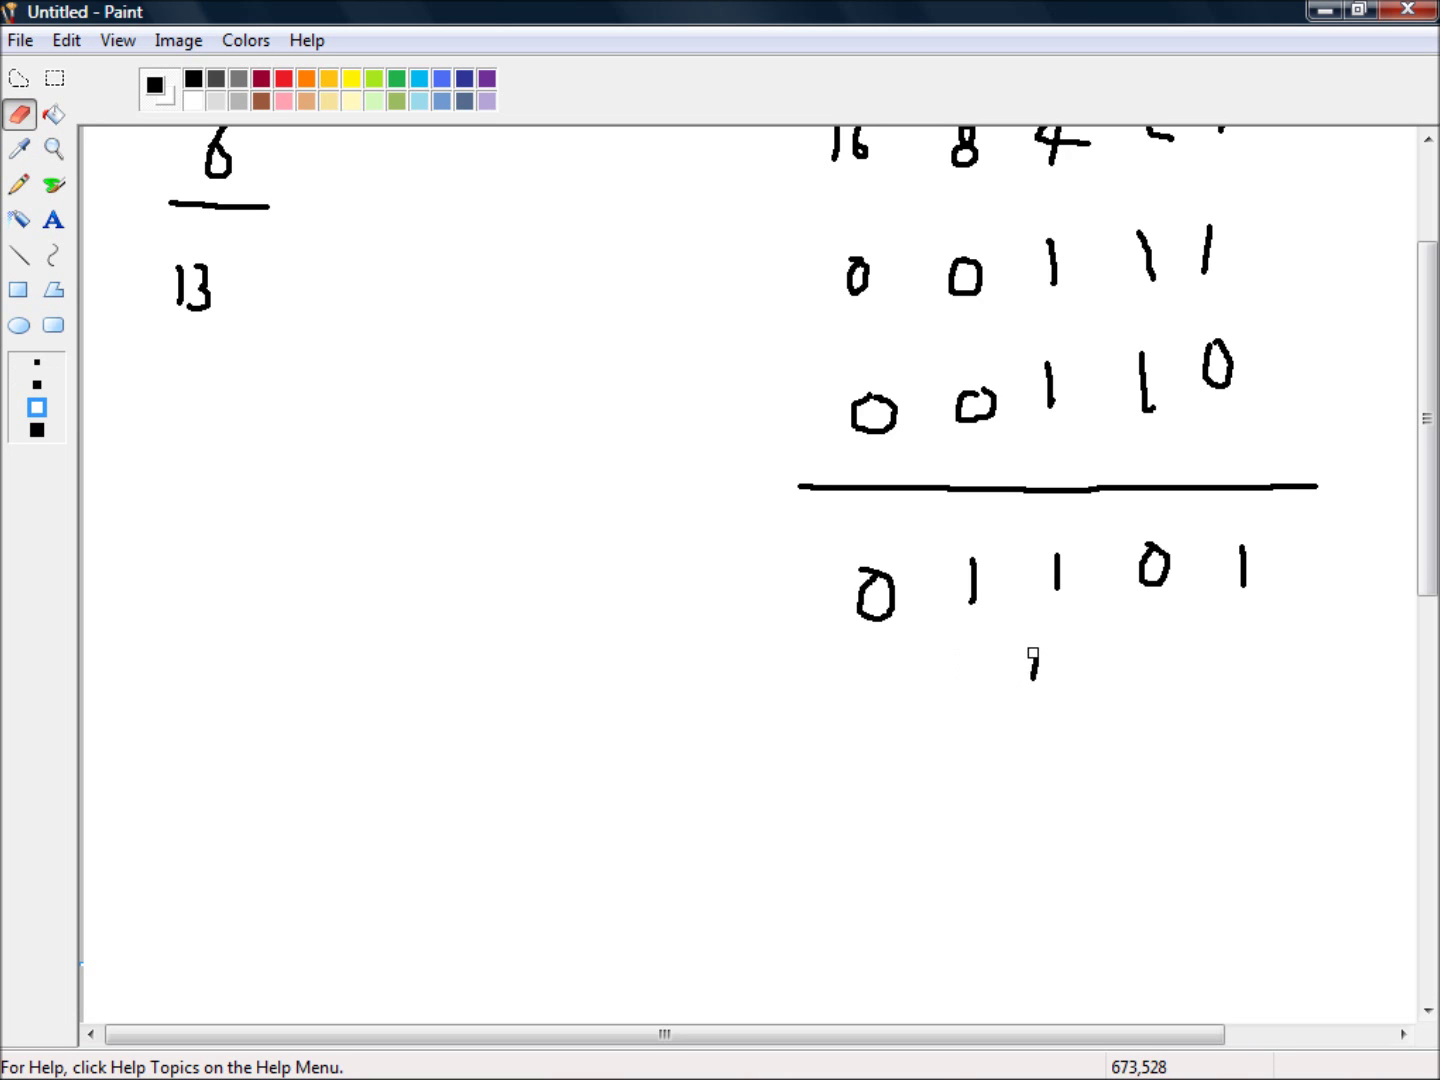
Erase the leftover carry mark below the binary sum
left_click_drag(1033, 653, 1021, 689)
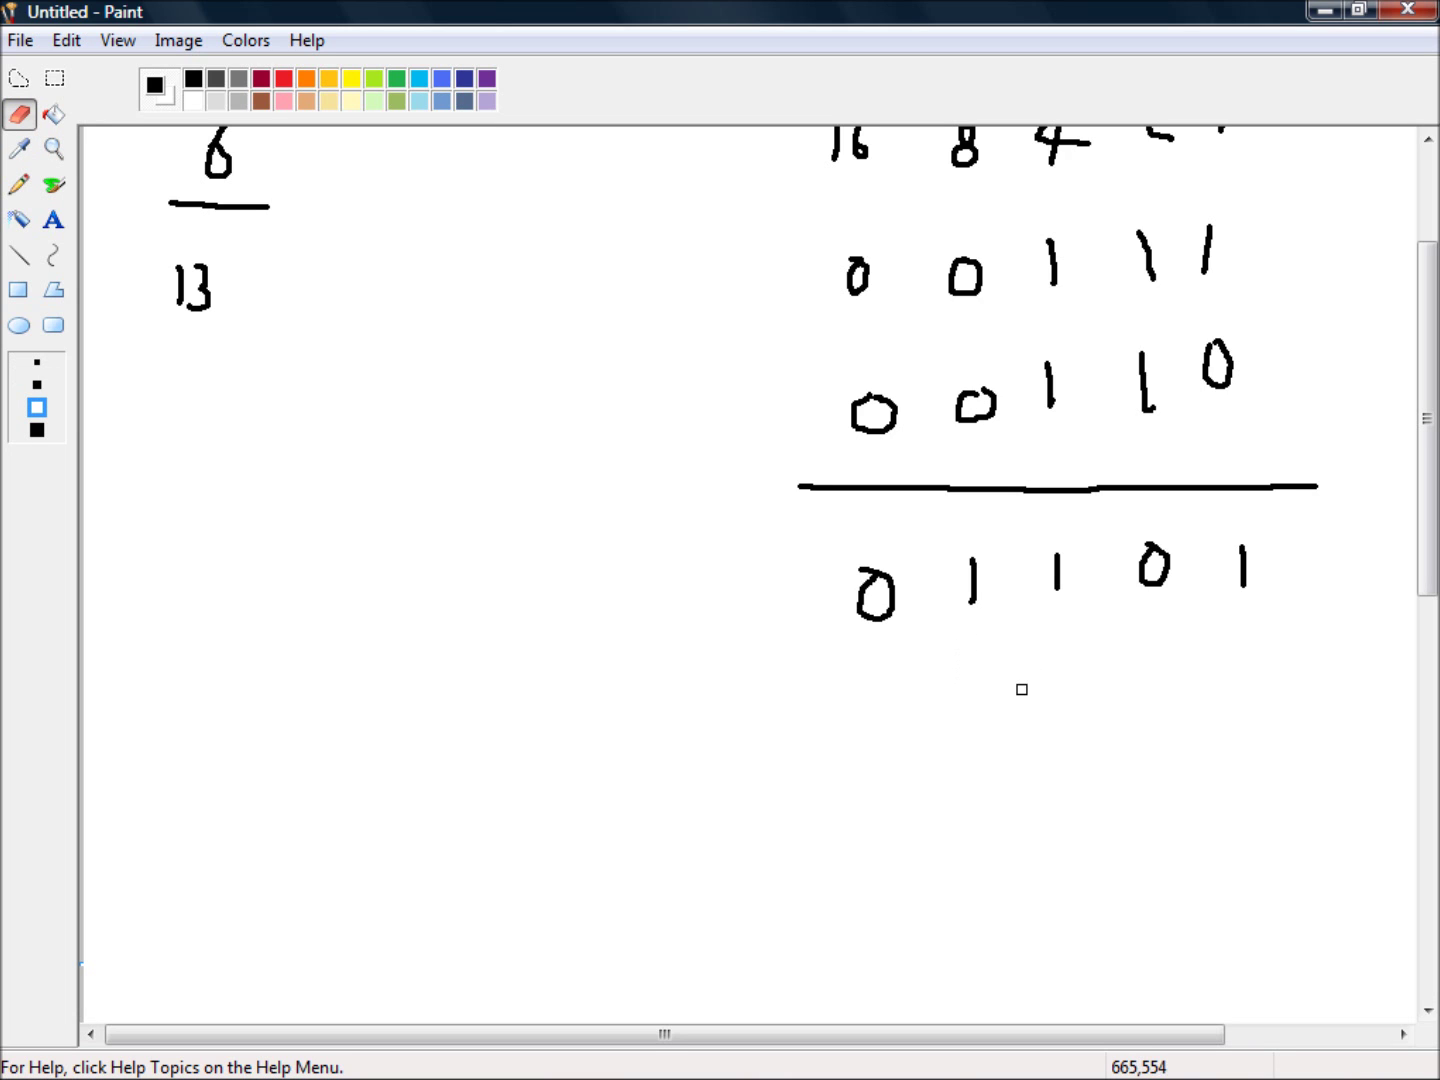
left_click(54, 185)
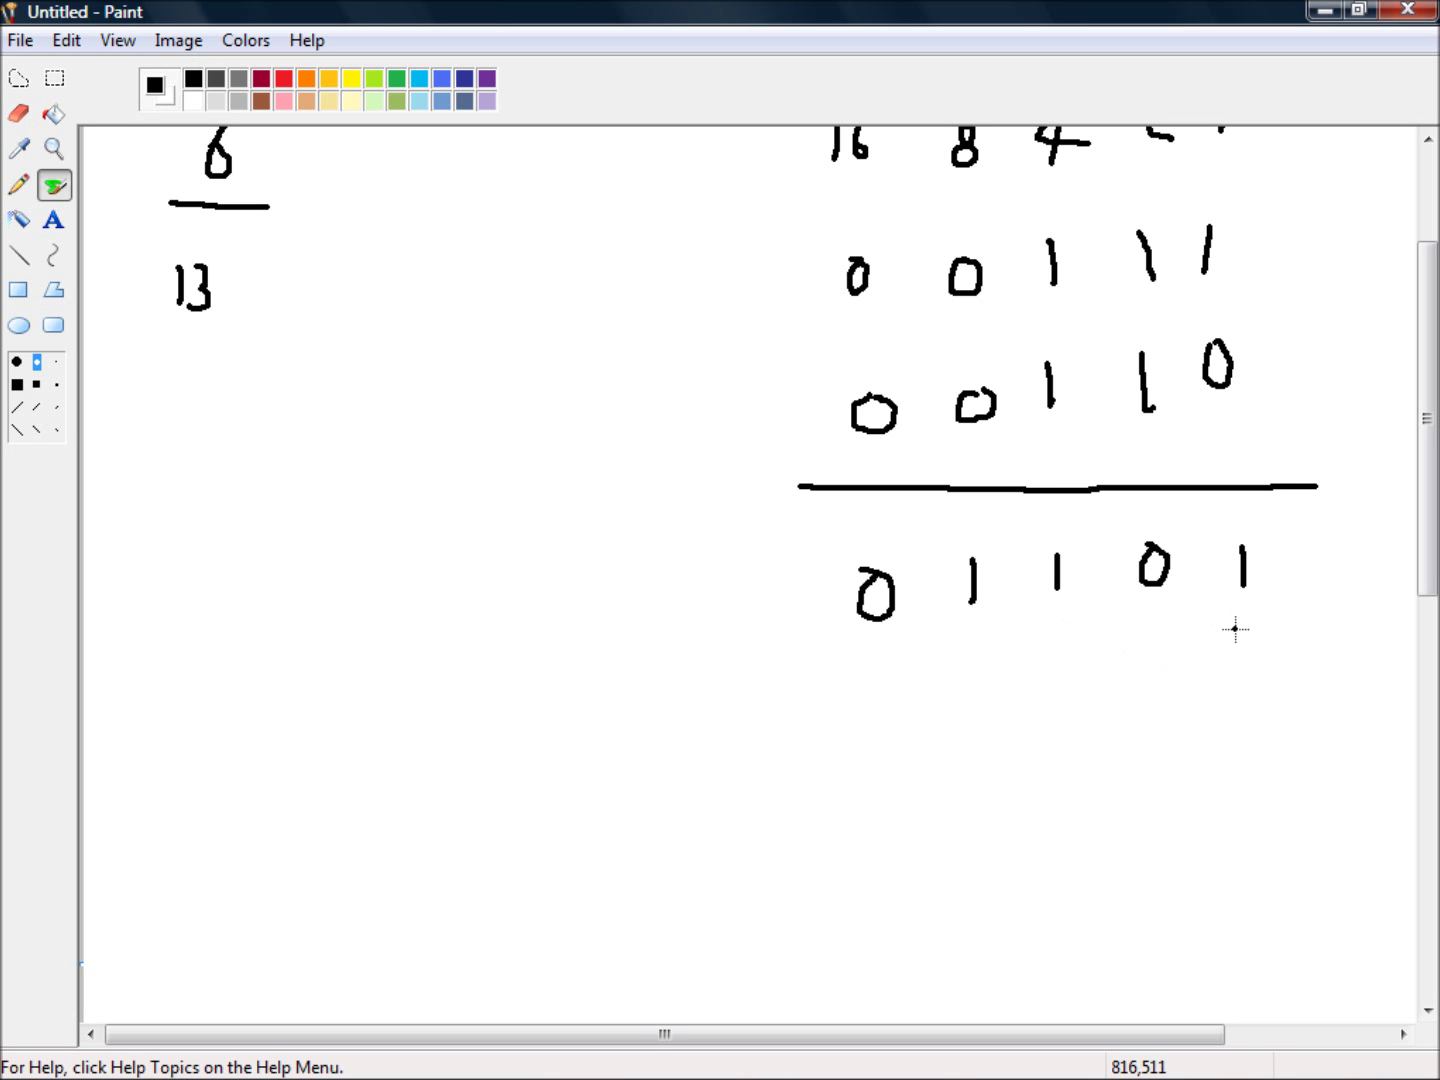
scroll(1232, 658, "up", 3)
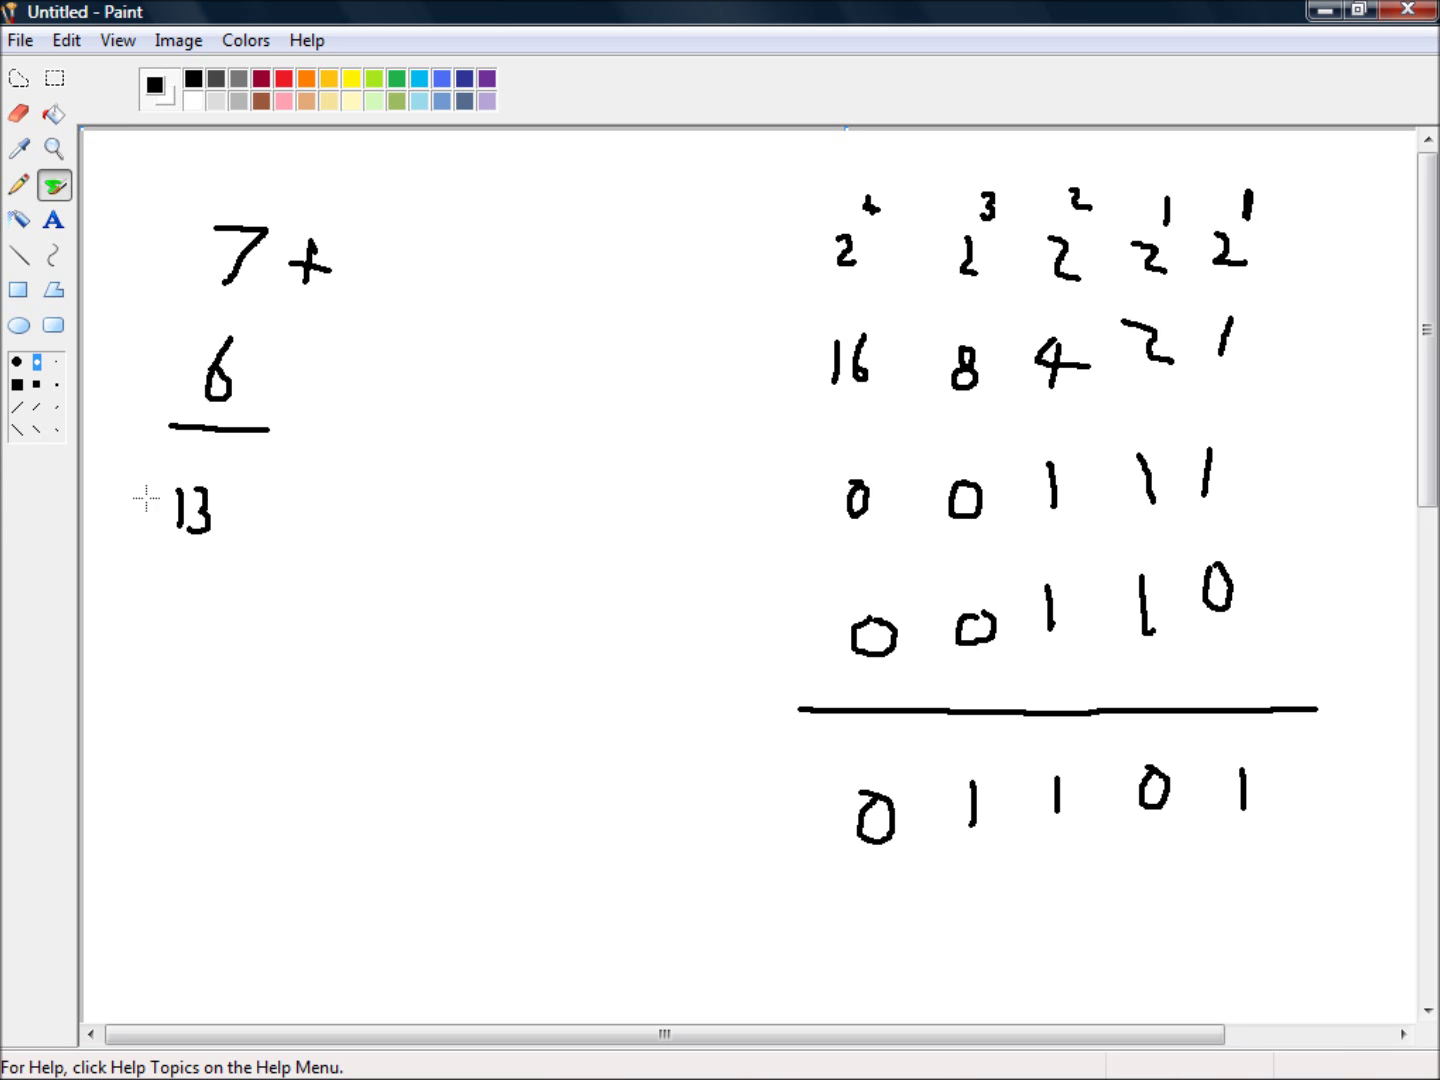
Circle the decimal result 13 and undo two stray dots with Ctrl+Z
mouse_move(237, 467)
left_mouse_down()
mouse_move(147, 466)
mouse_move(150, 536)
mouse_move(229, 496)
mouse_move(170, 465)
left_mouse_up()
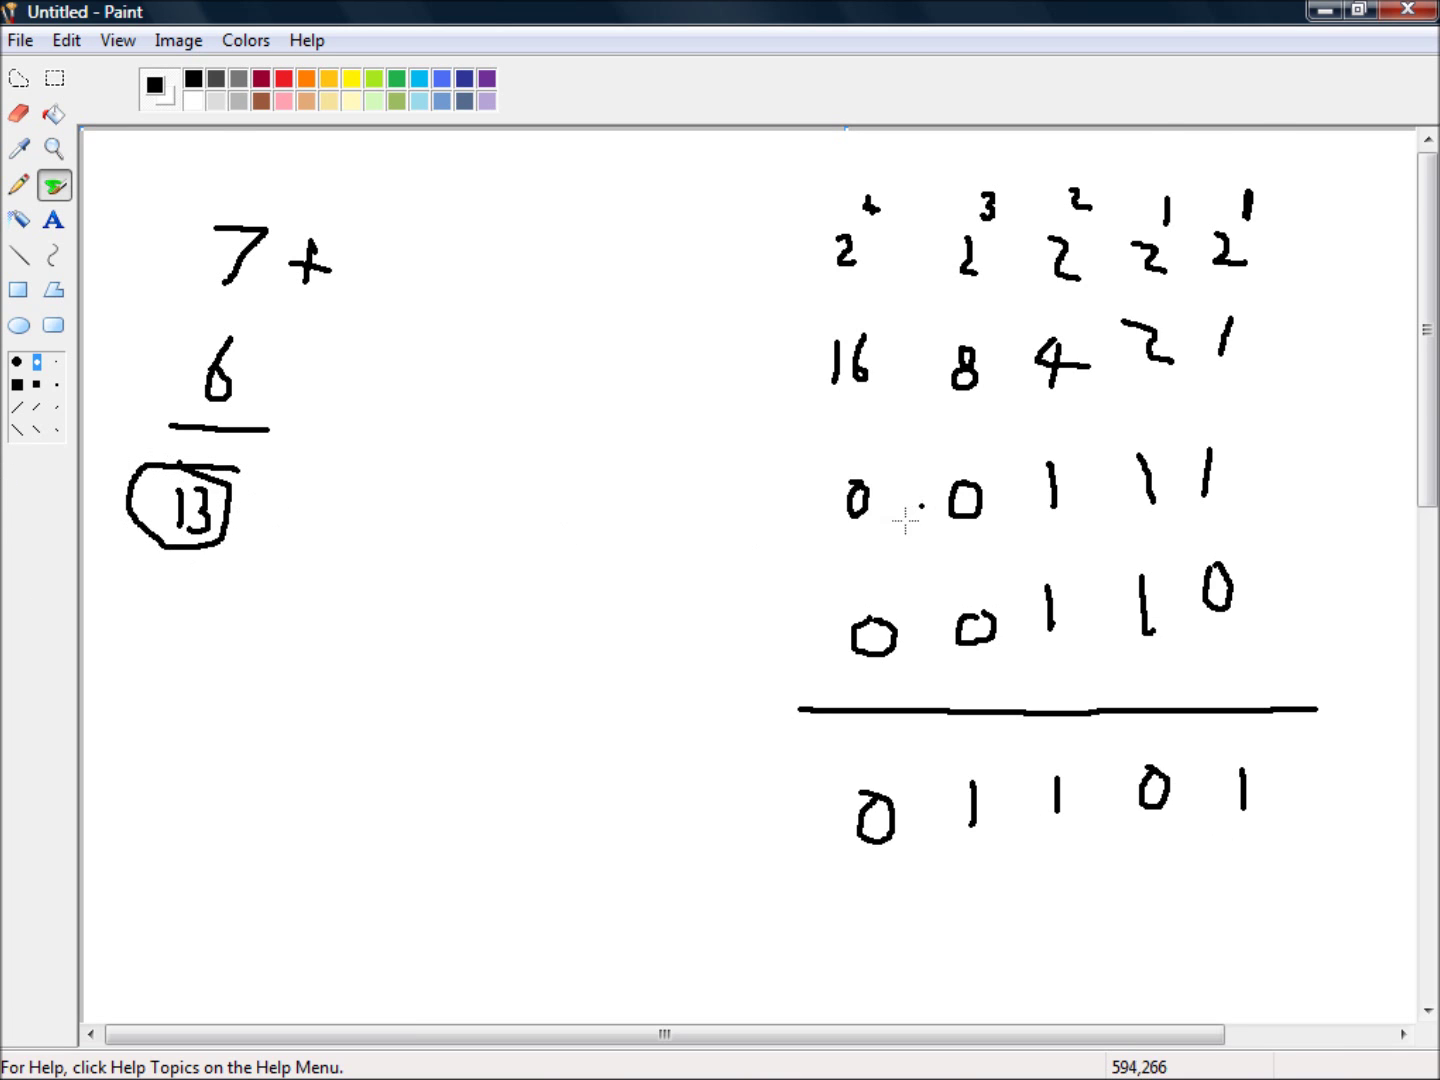
left_click(933, 659)
key("ctrl+z")
left_click(1006, 569)
key("ctrl+z")
left_click(780, 380)
Start a new blank picture, discarding the binary addition drawing without saving
left_click(18, 41)
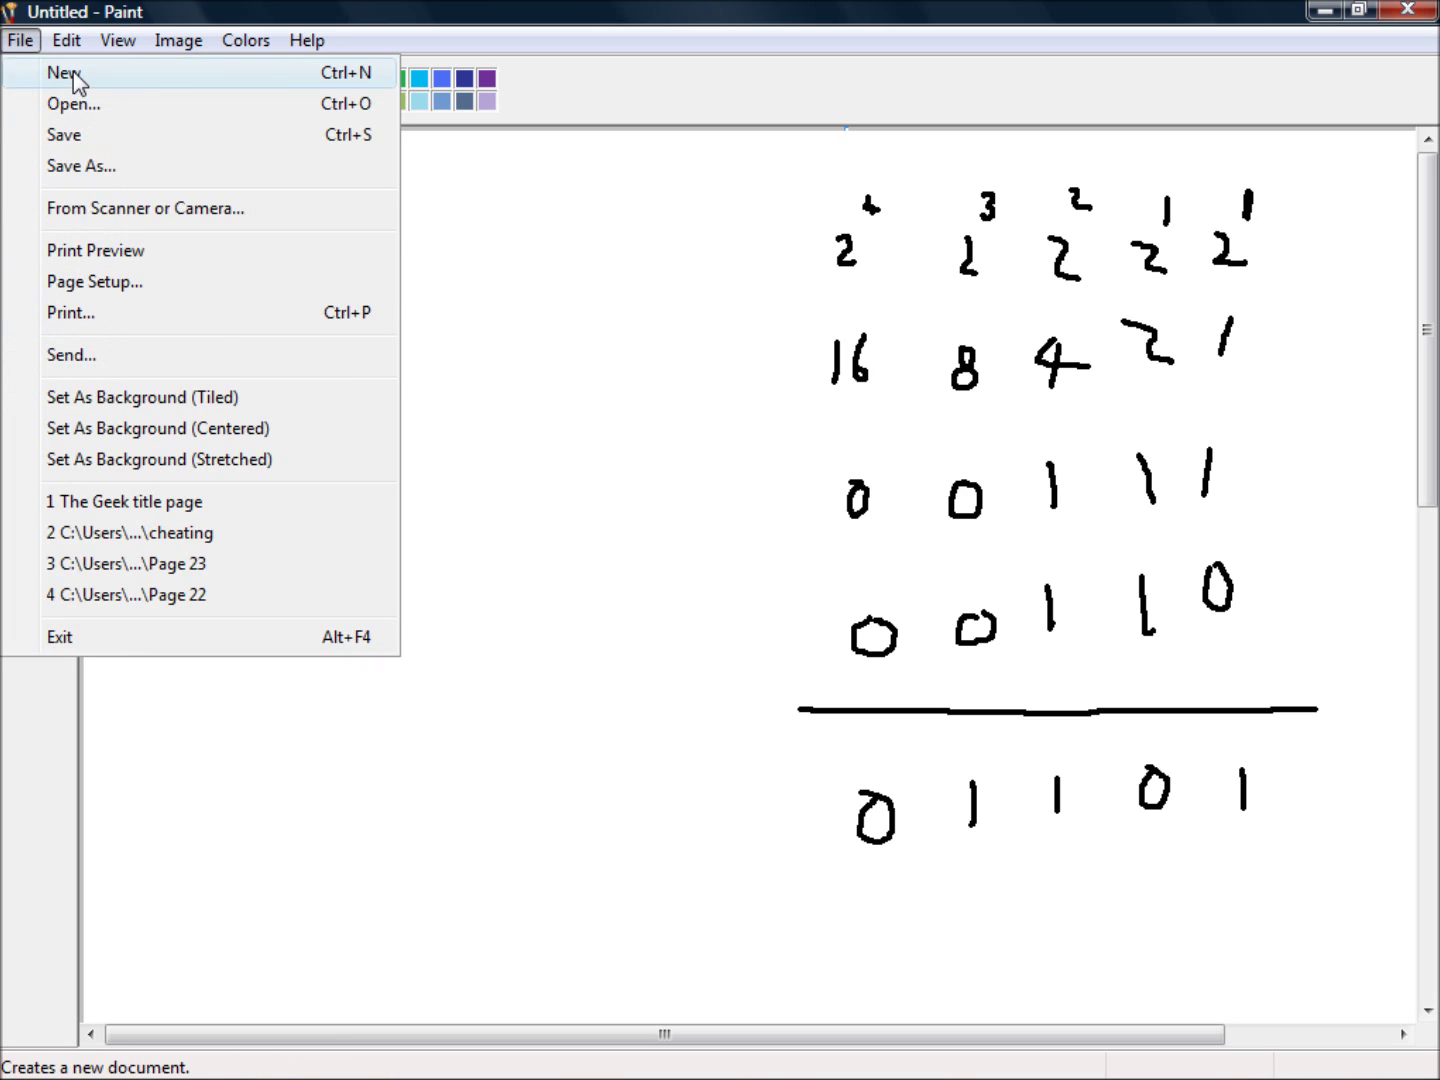
left_click(70, 74)
left_click(772, 563)
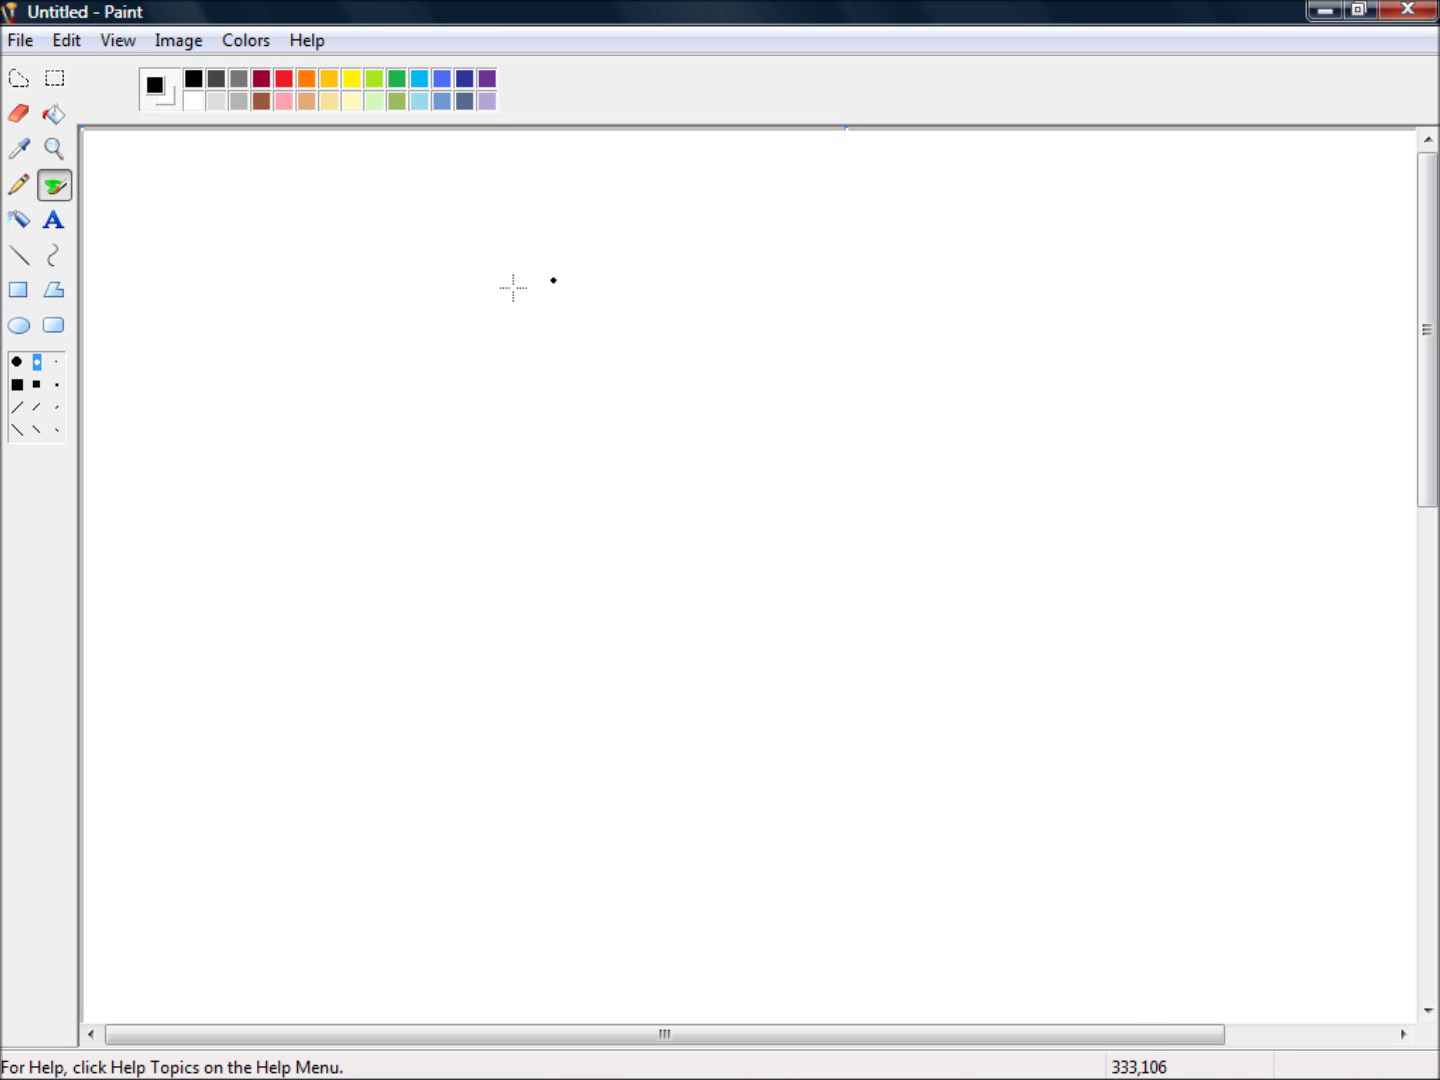
Write the headings 2^0, 2^1, 2^2 and 2^3 right to left across the top
left_click_drag(1227, 257, 1268, 291)
left_click_drag(1263, 215, 1272, 217)
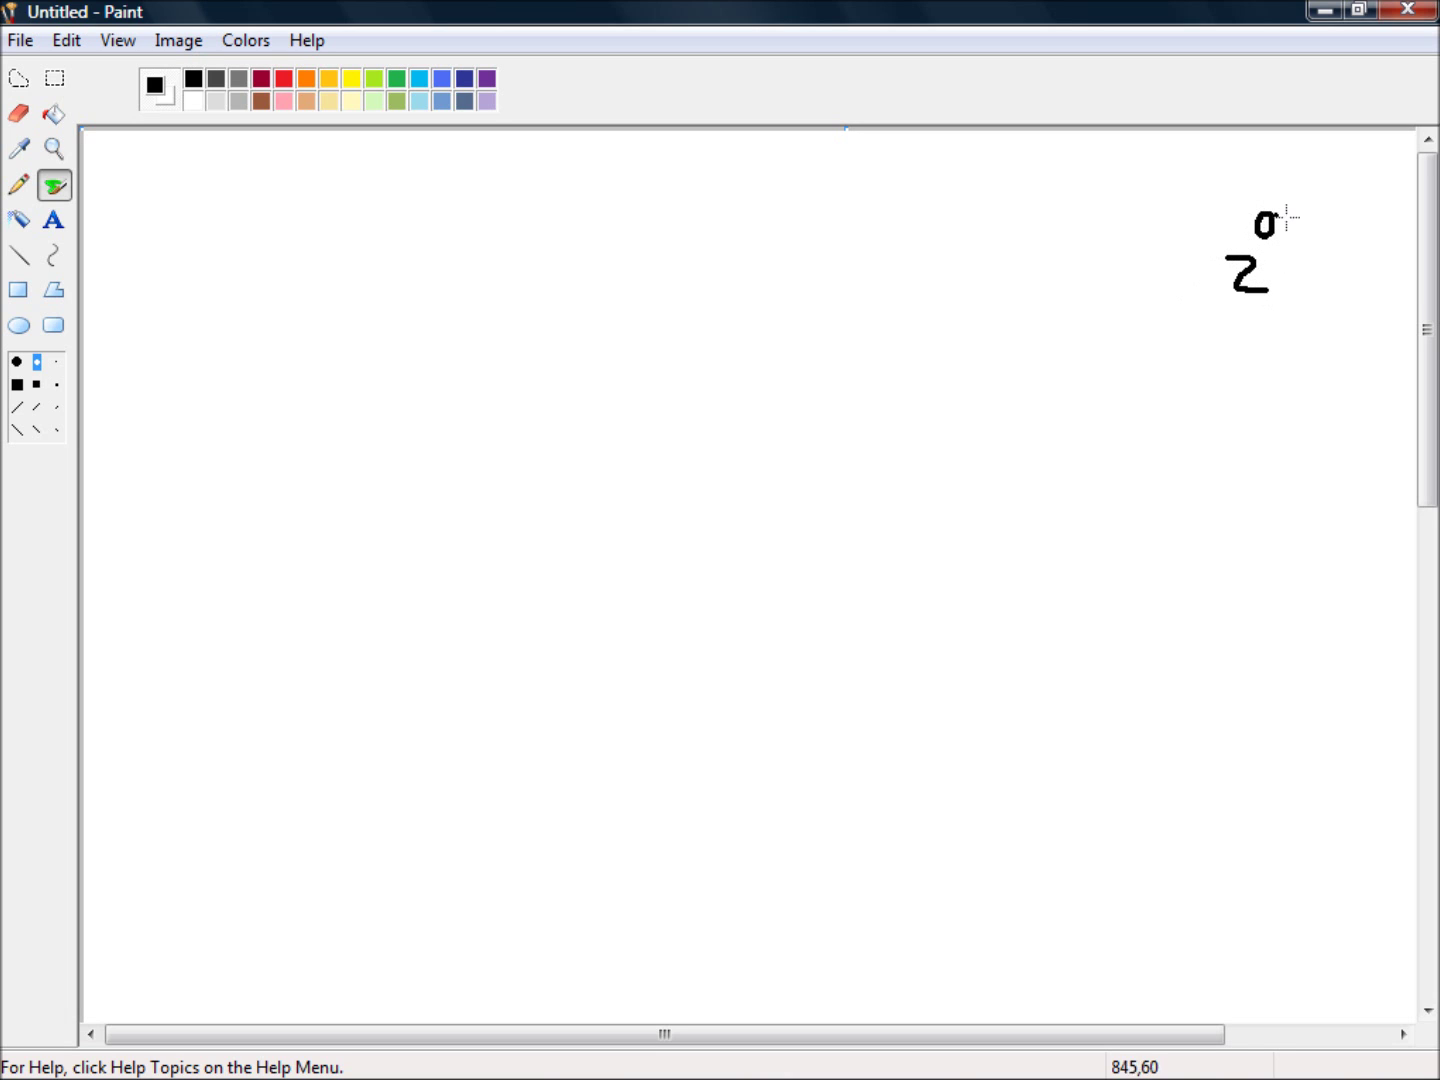
left_click_drag(1135, 266, 1148, 298)
left_click_drag(1160, 215, 1160, 229)
left_click_drag(1048, 274, 1057, 302)
left_click_drag(1050, 230, 1075, 250)
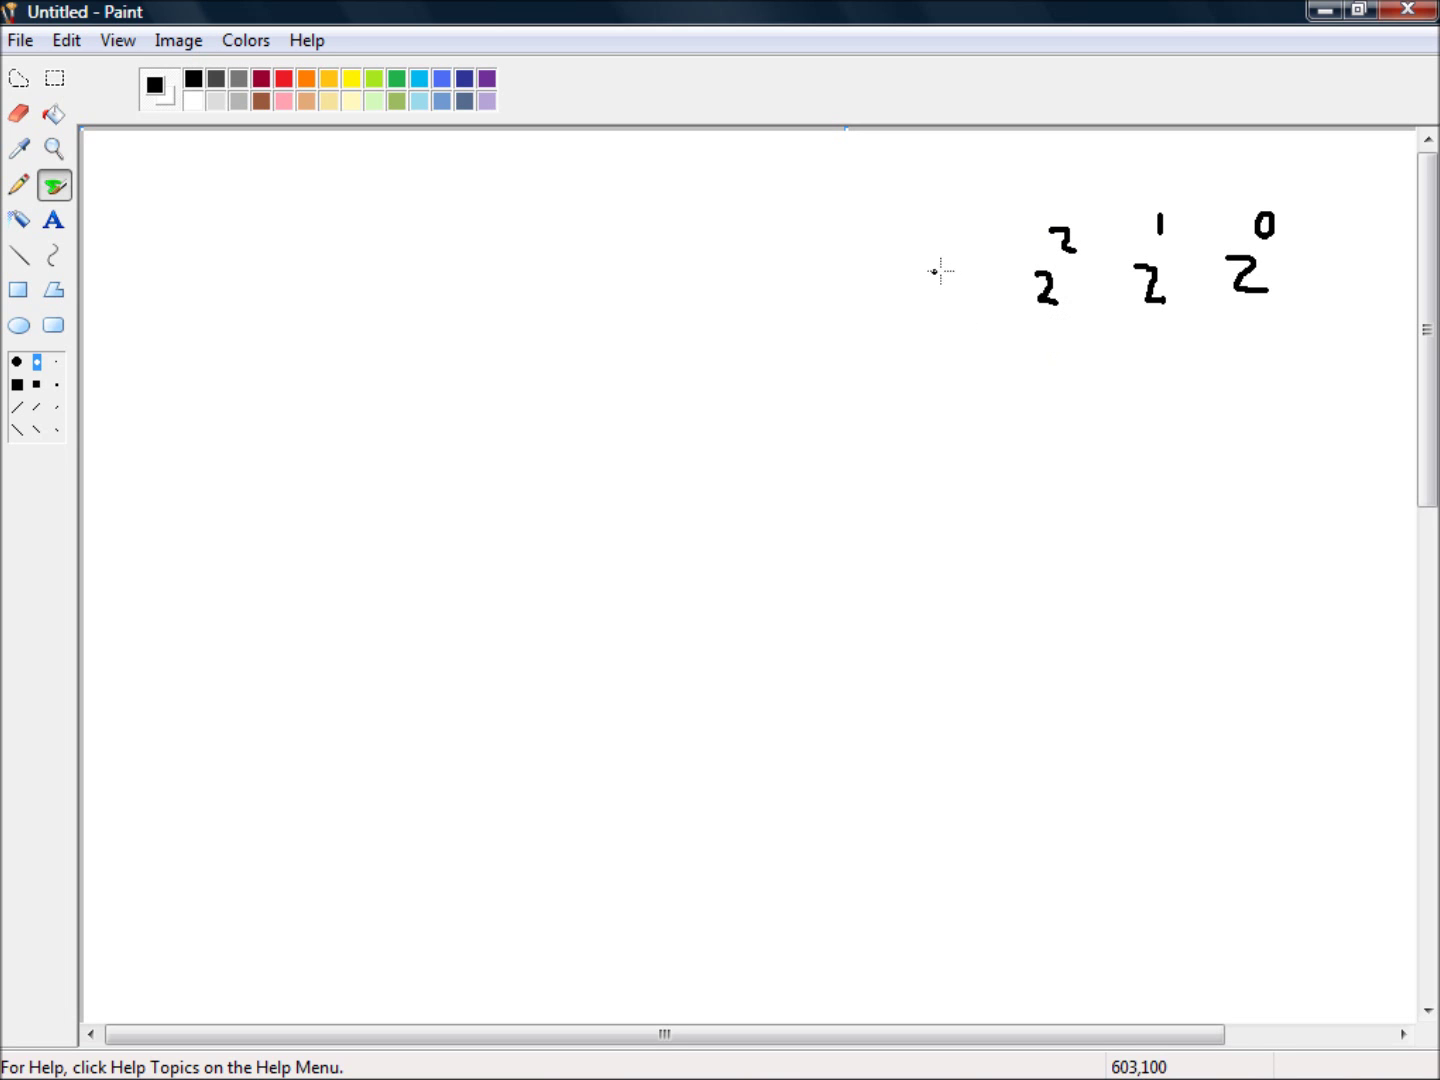
left_click_drag(933, 271, 975, 297)
left_click_drag(966, 210, 966, 242)
Add the 2^4 heading and 2^15 at the far left, with a 1 under 2^15
left_click_drag(834, 271, 862, 300)
left_click_drag(866, 222, 875, 260)
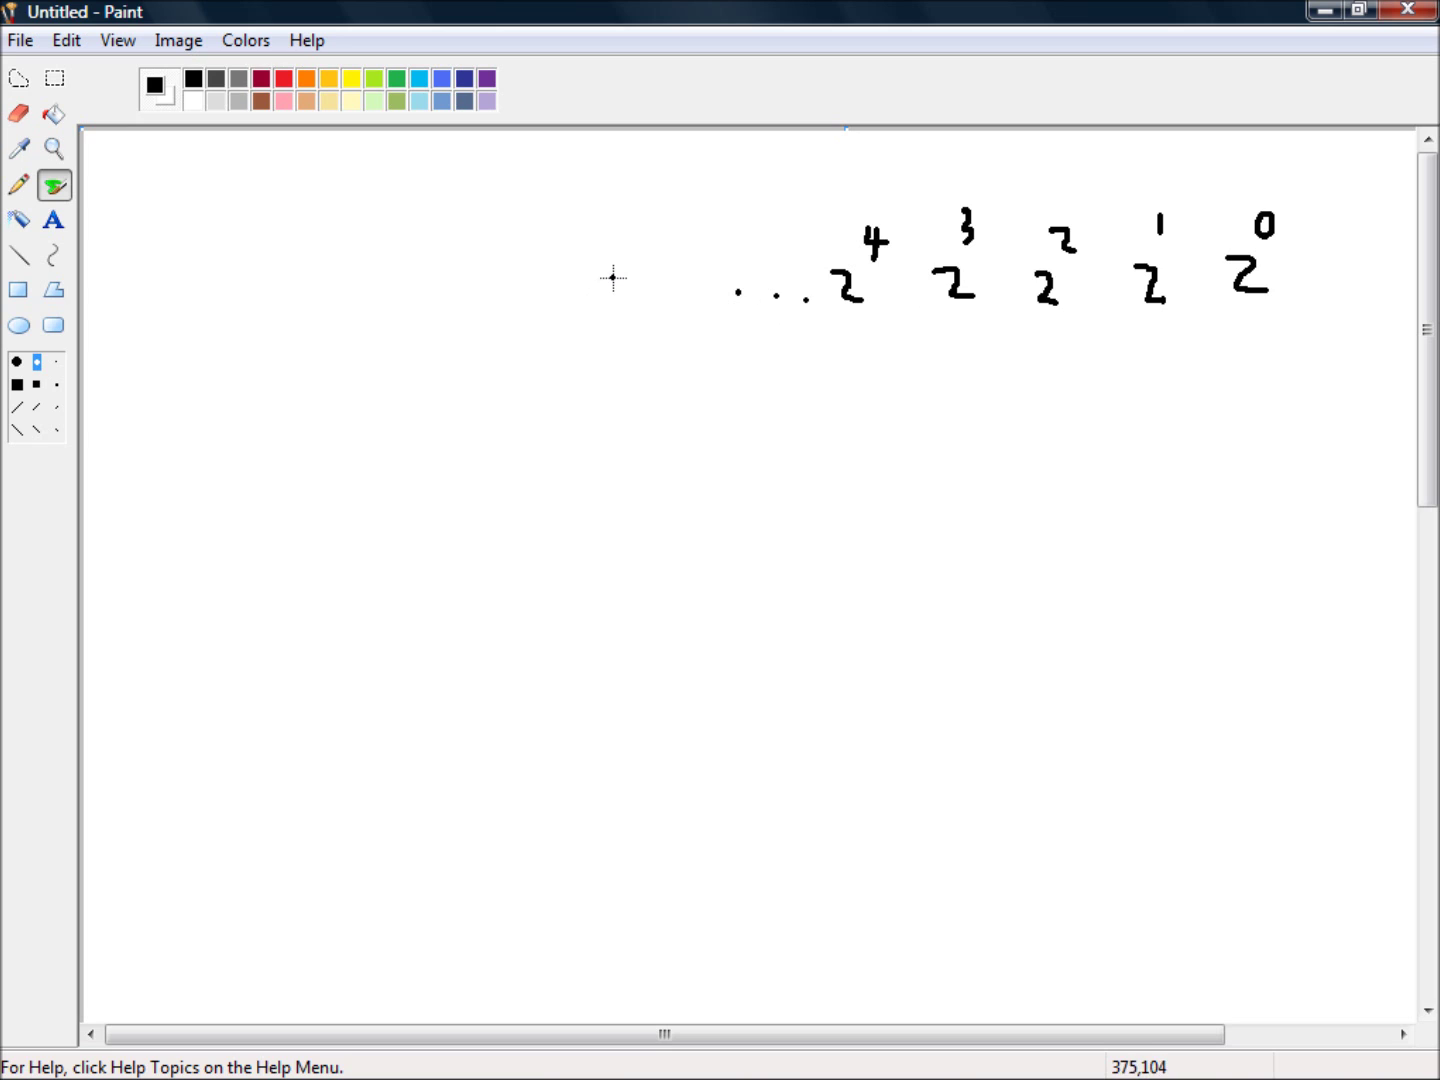
left_click_drag(613, 277, 620, 307)
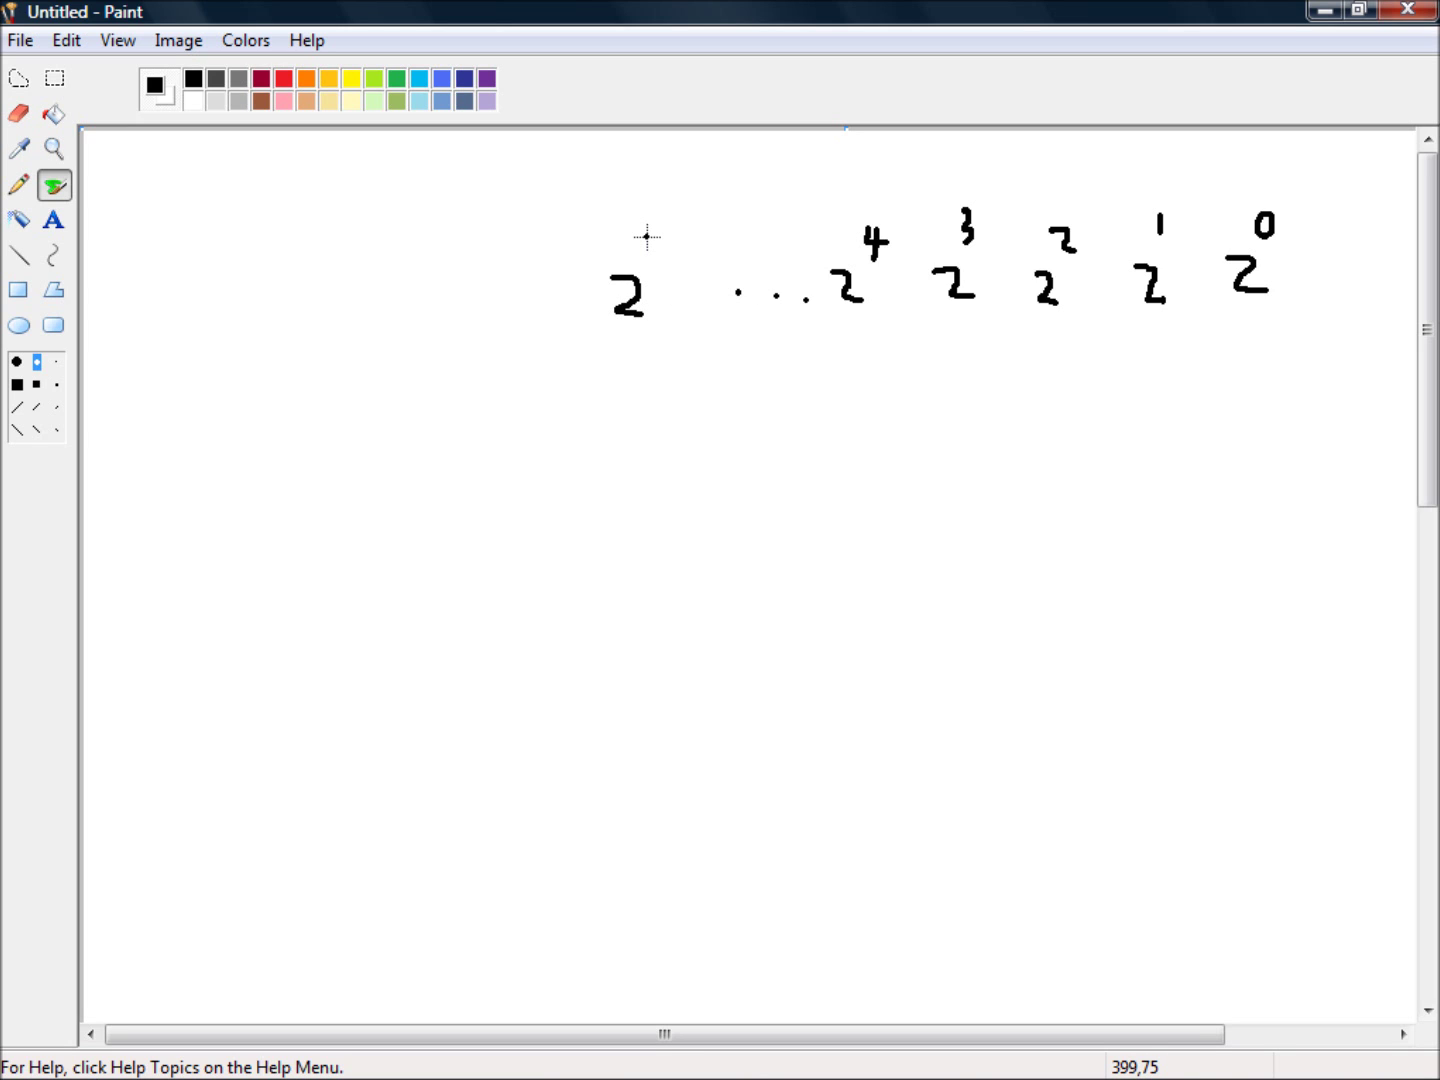
left_click_drag(647, 220, 649, 228)
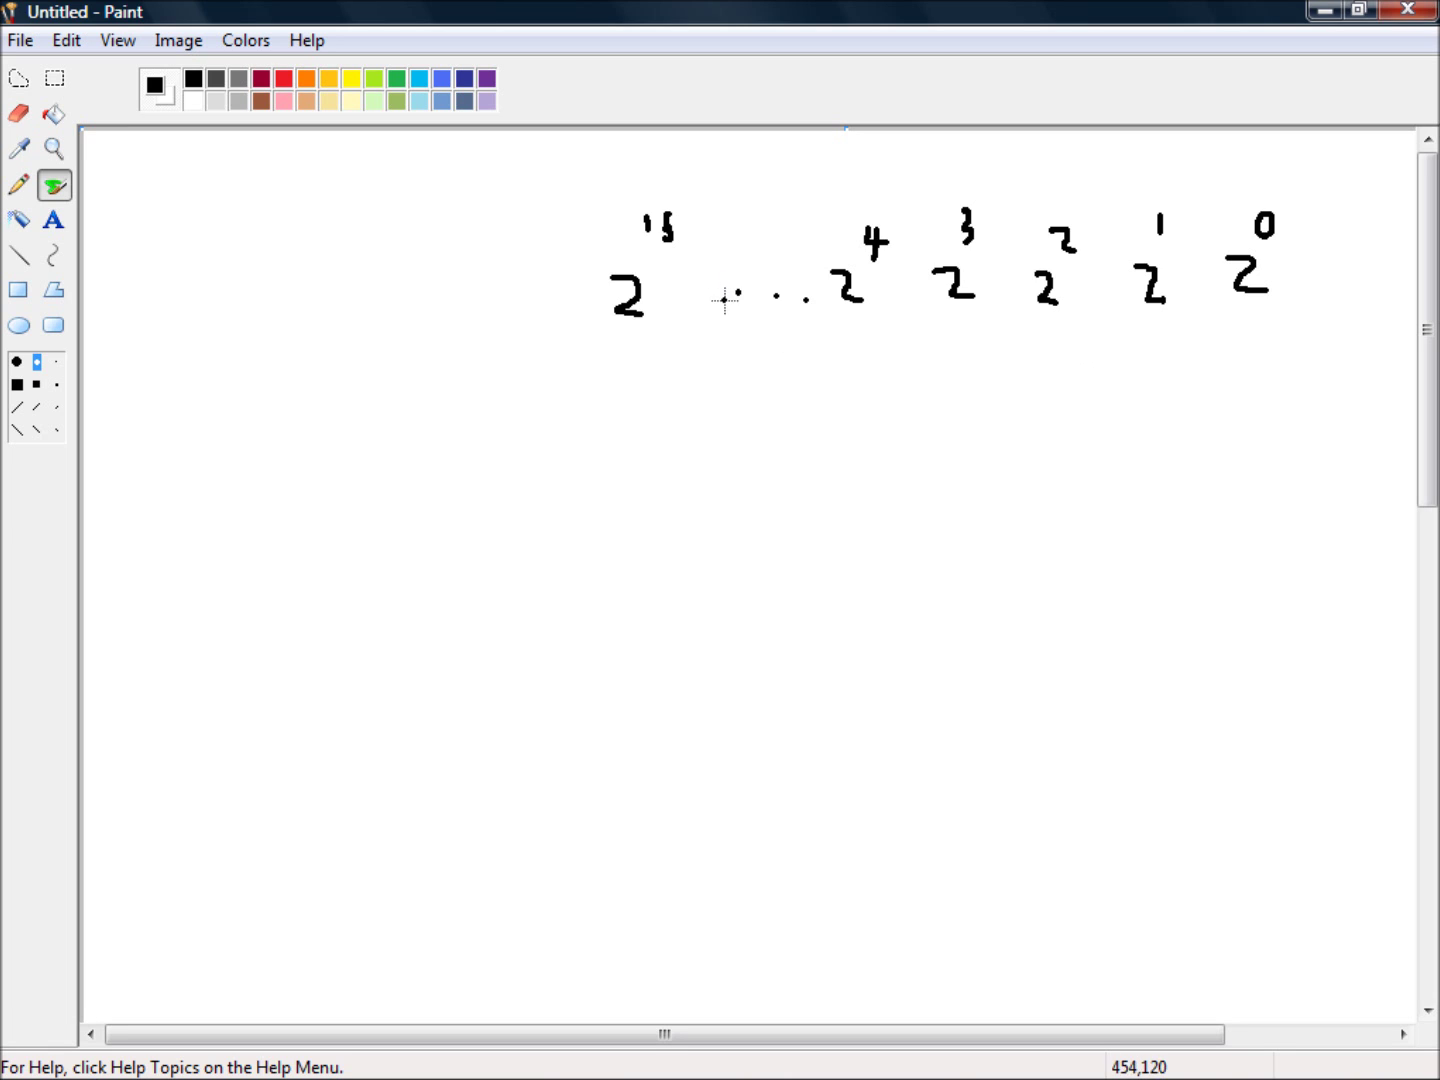
mouse_move(634, 381)
left_mouse_down()
mouse_move(635, 420)
mouse_move(677, 398)
mouse_move(677, 410)
mouse_move(737, 404)
left_mouse_up()
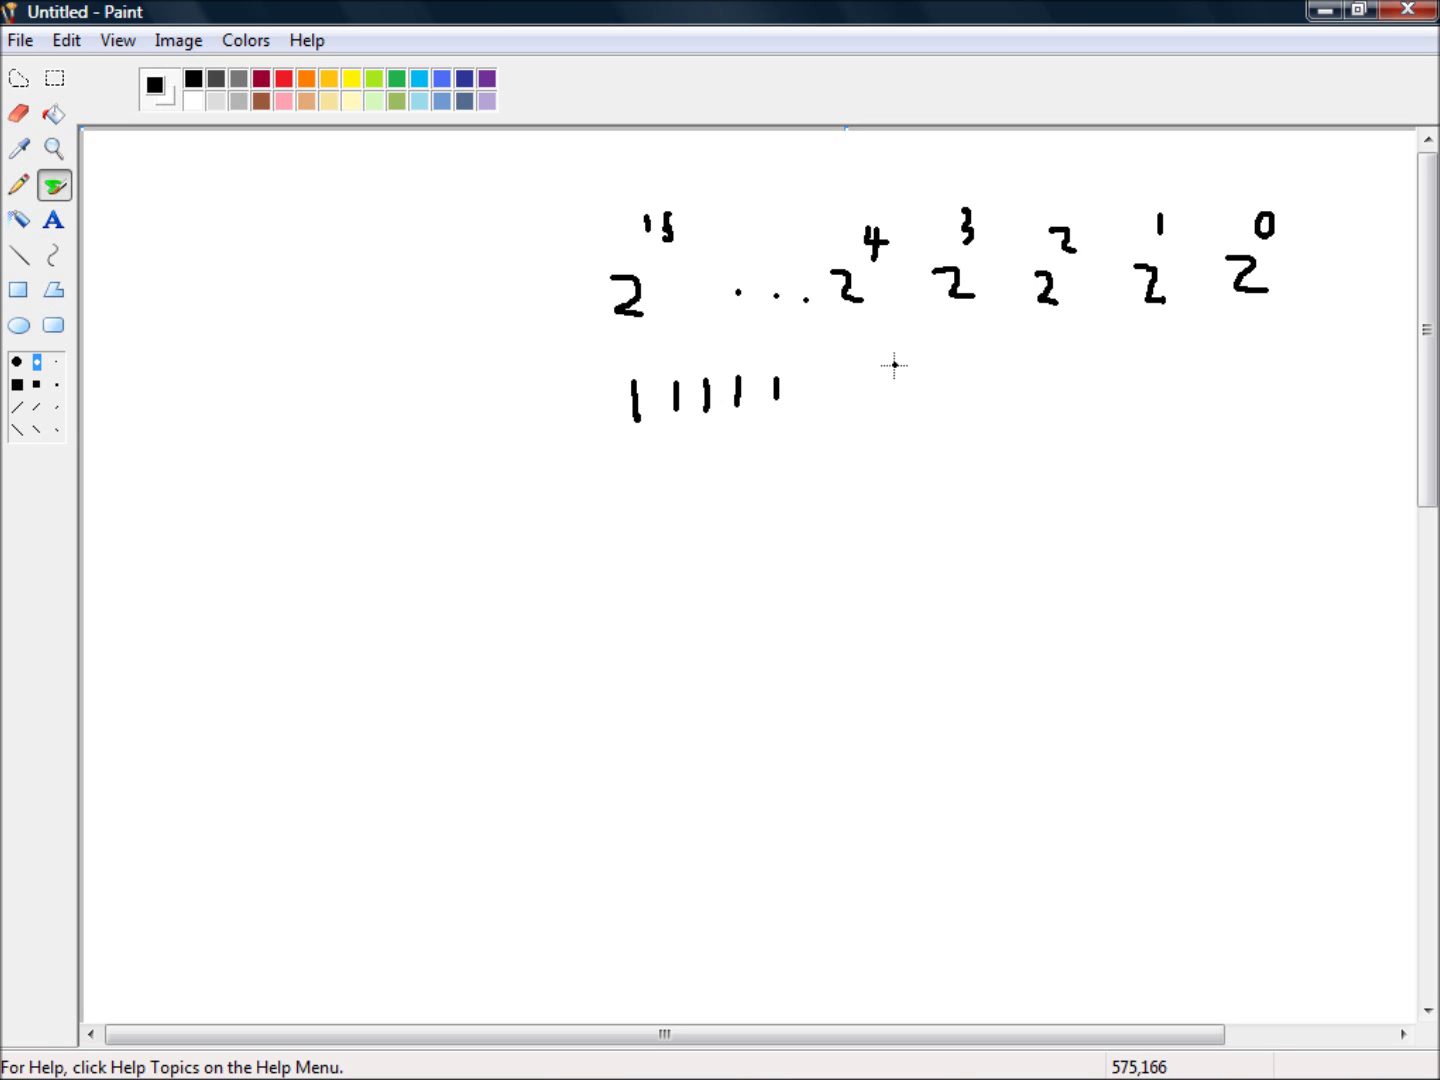
Continue the row of 1s under the remaining power-of-2 headings
mouse_move(859, 377)
left_mouse_down()
mouse_move(860, 390)
mouse_move(936, 404)
left_mouse_up()
left_click_drag(1049, 379, 1051, 394)
left_click_drag(1147, 370, 1150, 385)
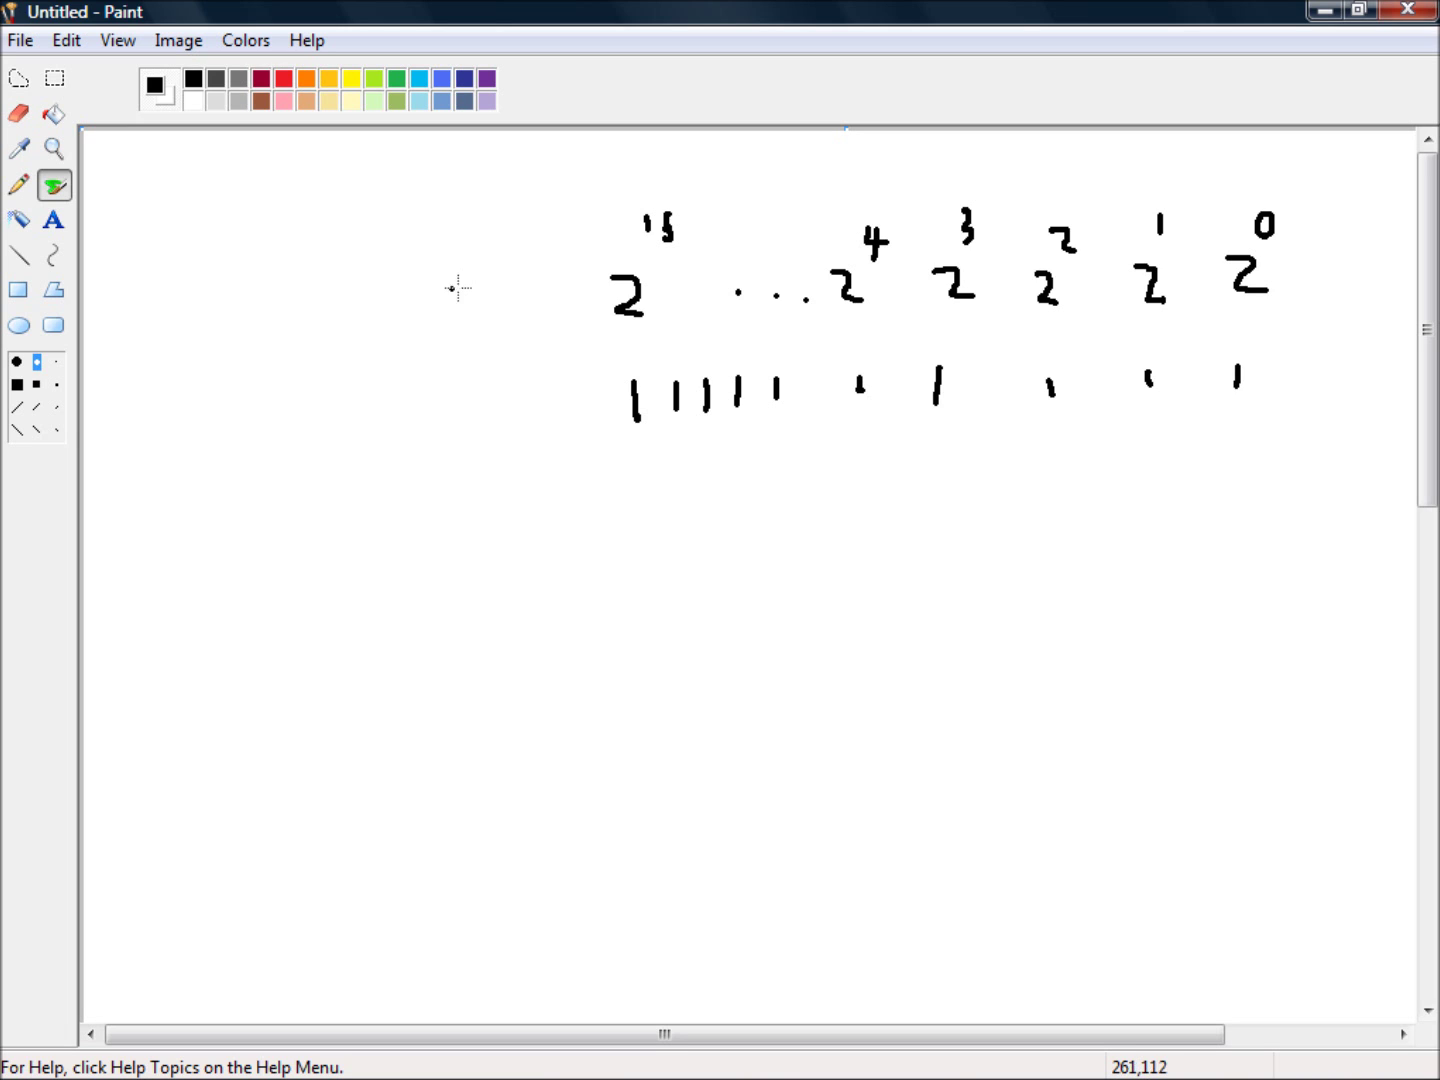
left_click(638, 440)
Write 2^16 − 1 on the lower left of the canvas
mouse_move(243, 638)
left_mouse_down()
mouse_move(280, 659)
mouse_move(302, 698)
left_mouse_up()
mouse_move(298, 572)
left_mouse_down()
mouse_move(290, 616)
mouse_move(313, 606)
left_mouse_up()
mouse_move(421, 649)
left_mouse_down()
mouse_move(461, 657)
mouse_move(461, 640)
mouse_move(458, 677)
left_mouse_up()
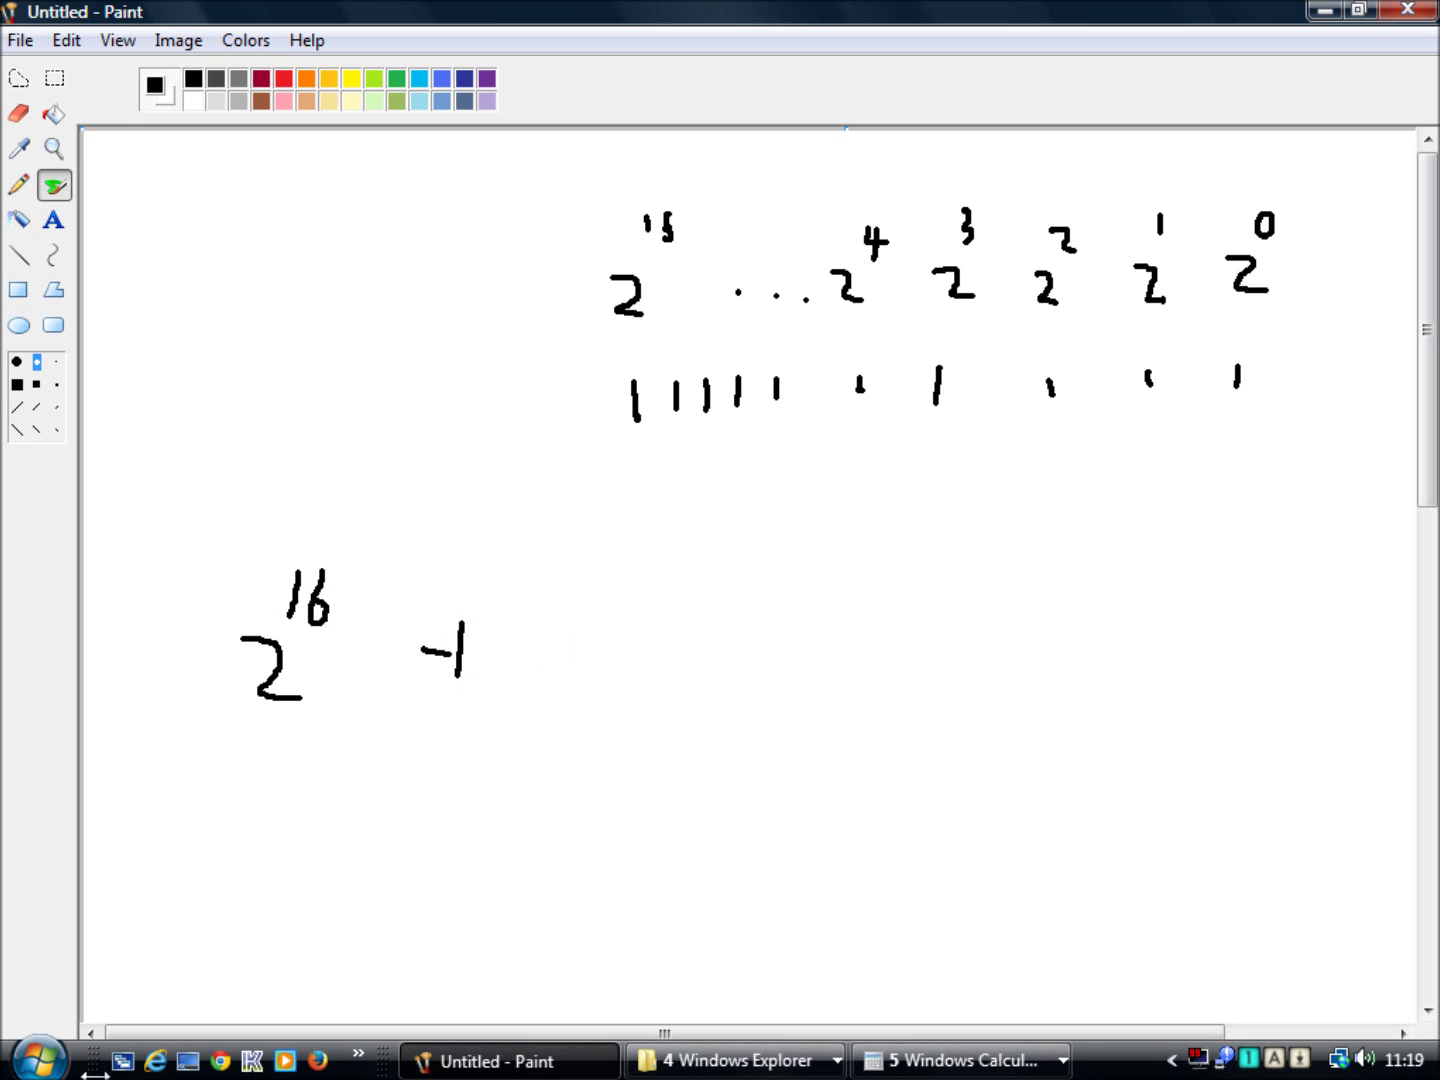
left_click(42, 1065)
Compute 2^16 = 65,536 in Calculator and move its window aside
left_click(105, 420)
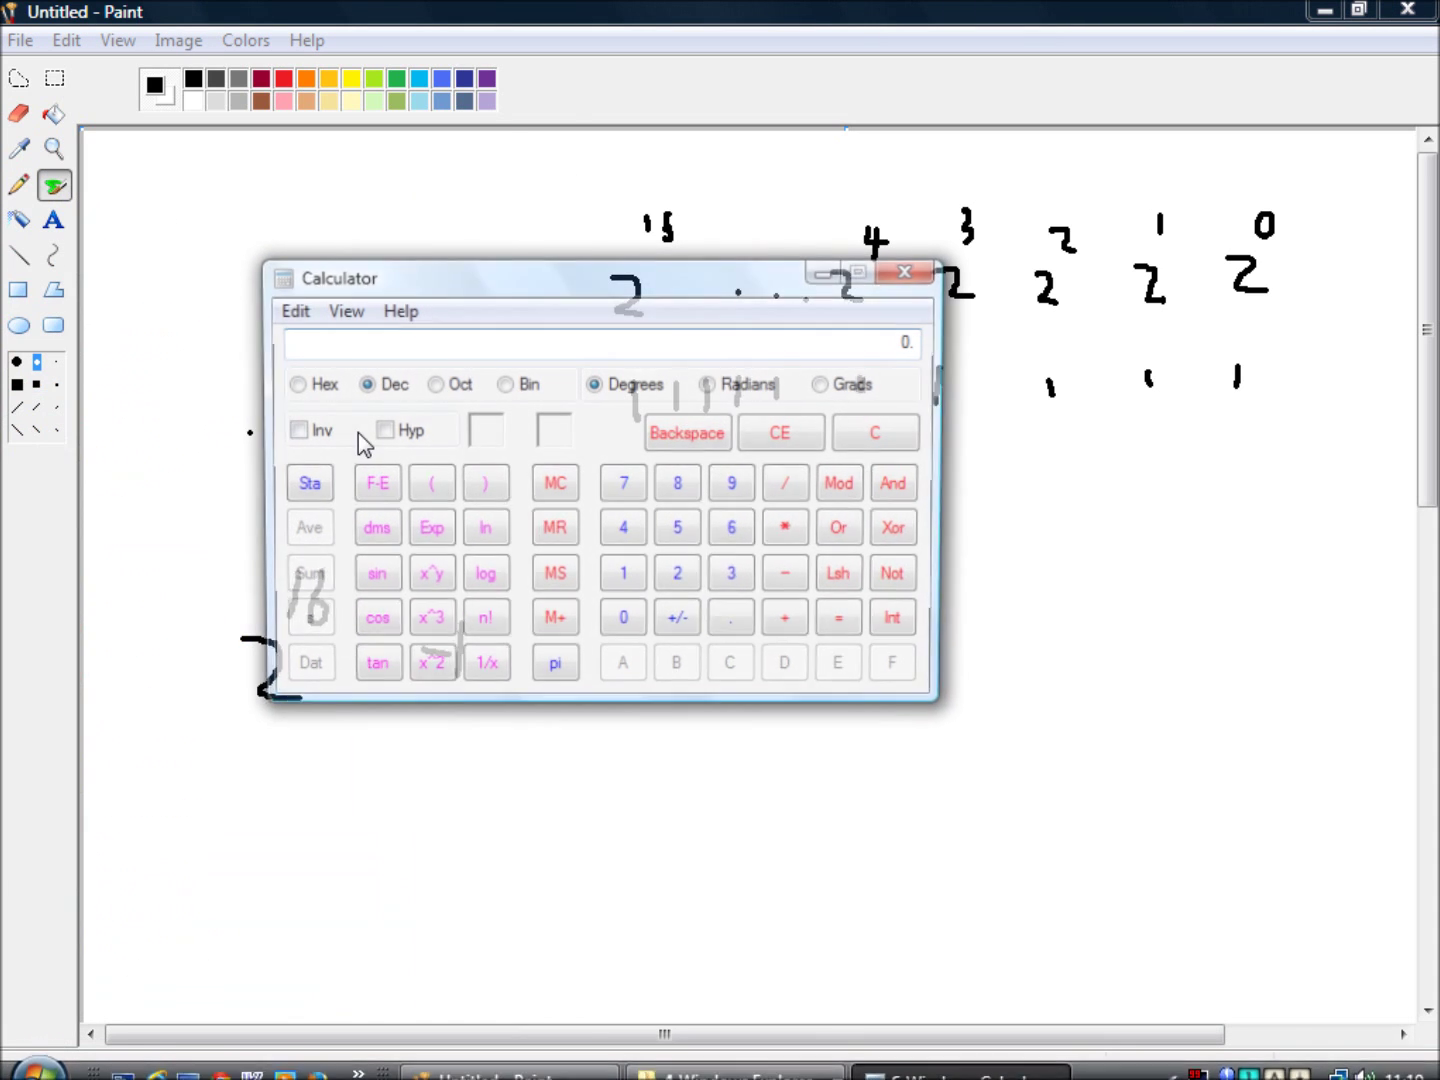
left_click(680, 578)
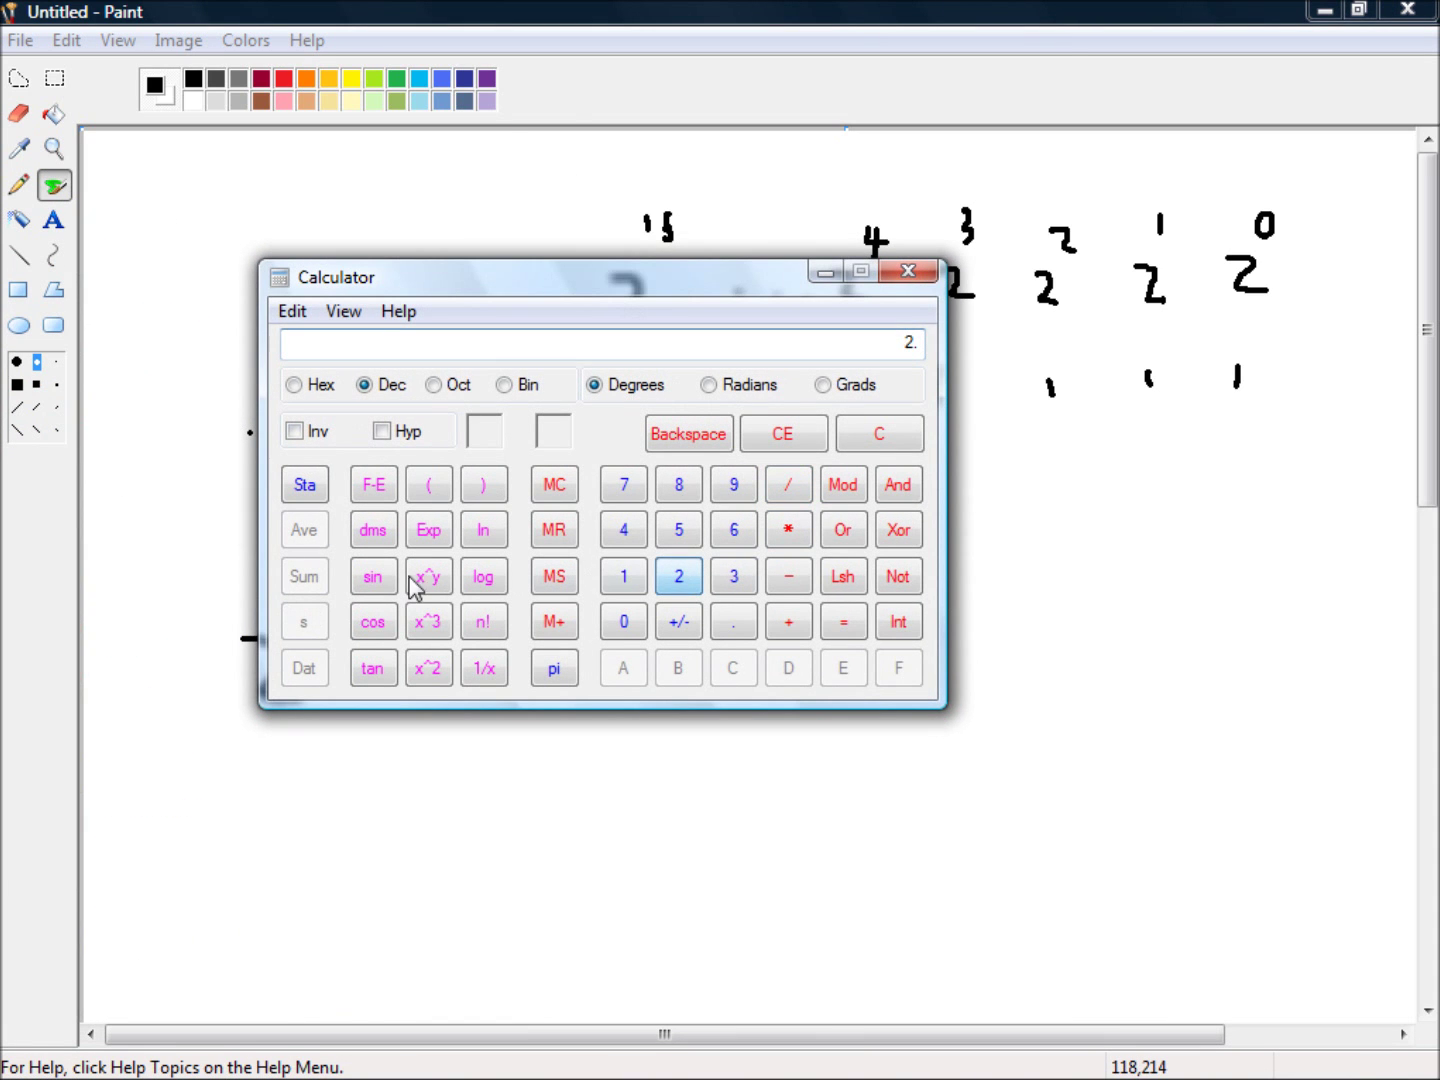
left_click(424, 578)
left_click(626, 582)
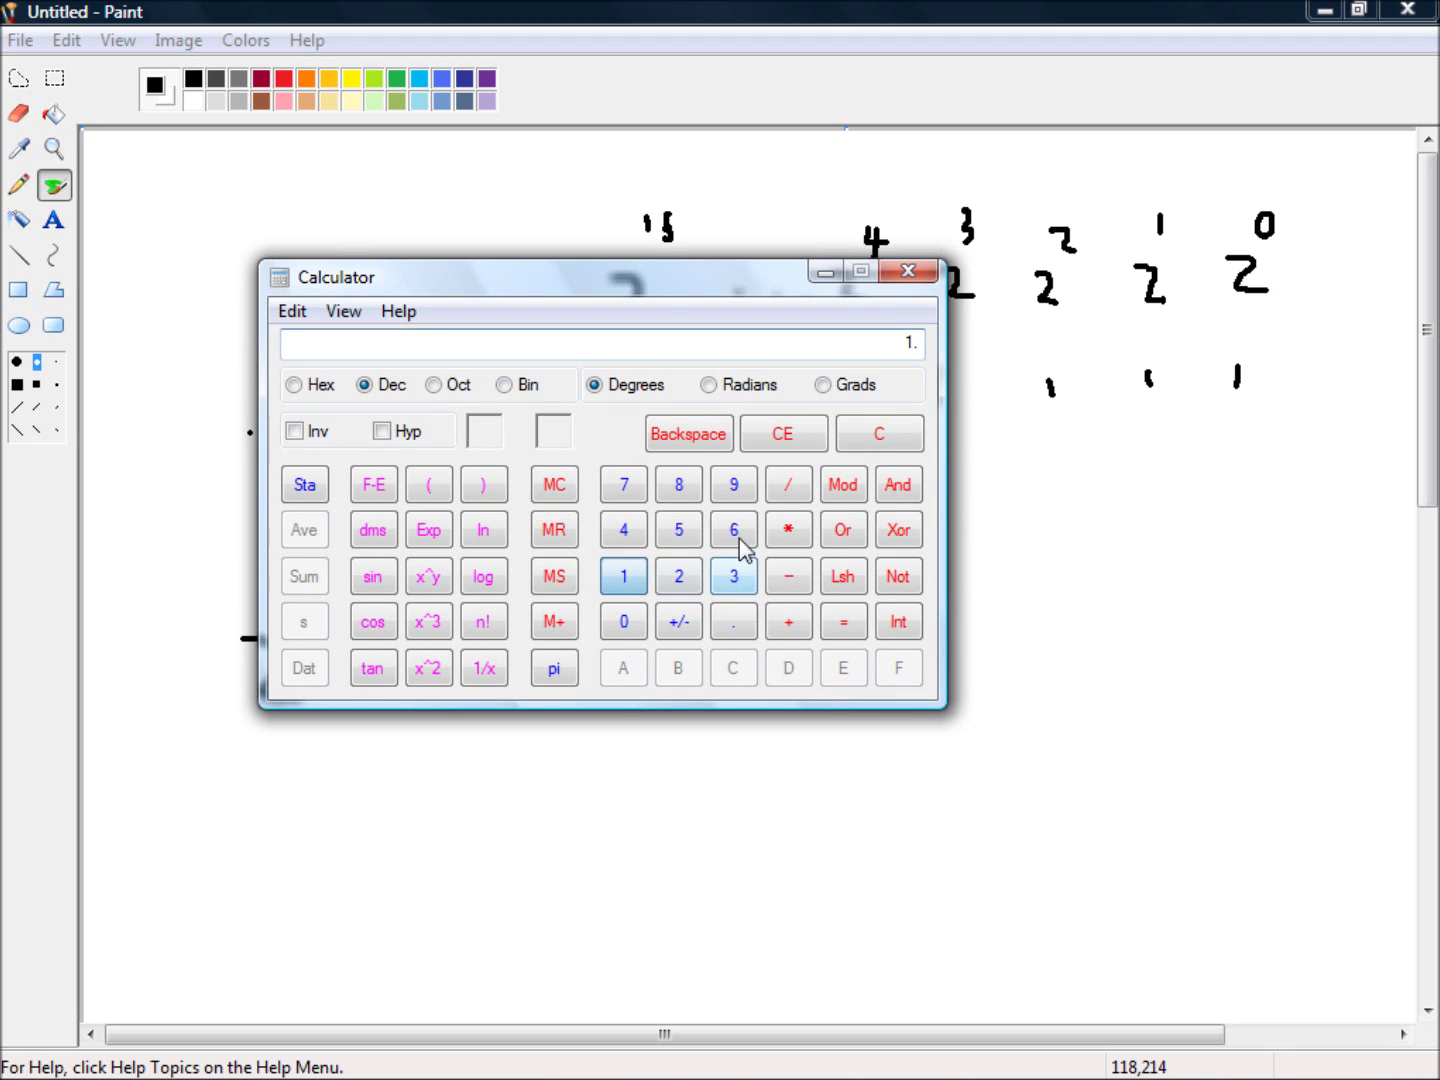
left_click(738, 535)
left_click(849, 625)
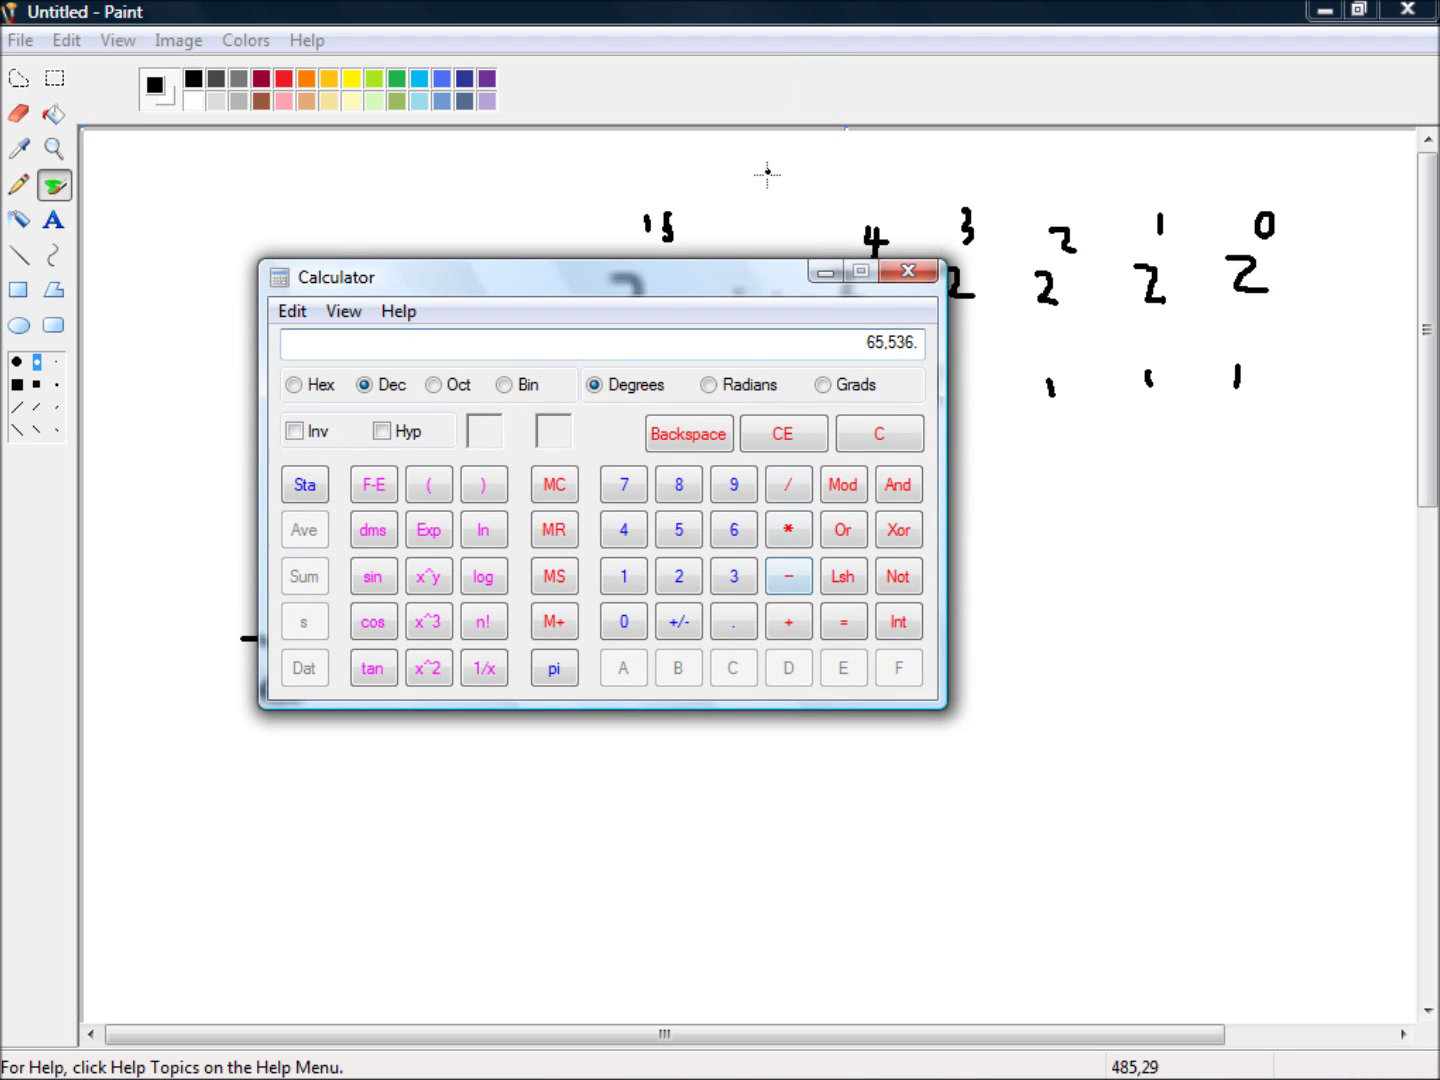
mouse_move(758, 284)
left_mouse_down()
mouse_move(590, 230)
mouse_move(540, 194)
left_mouse_up()
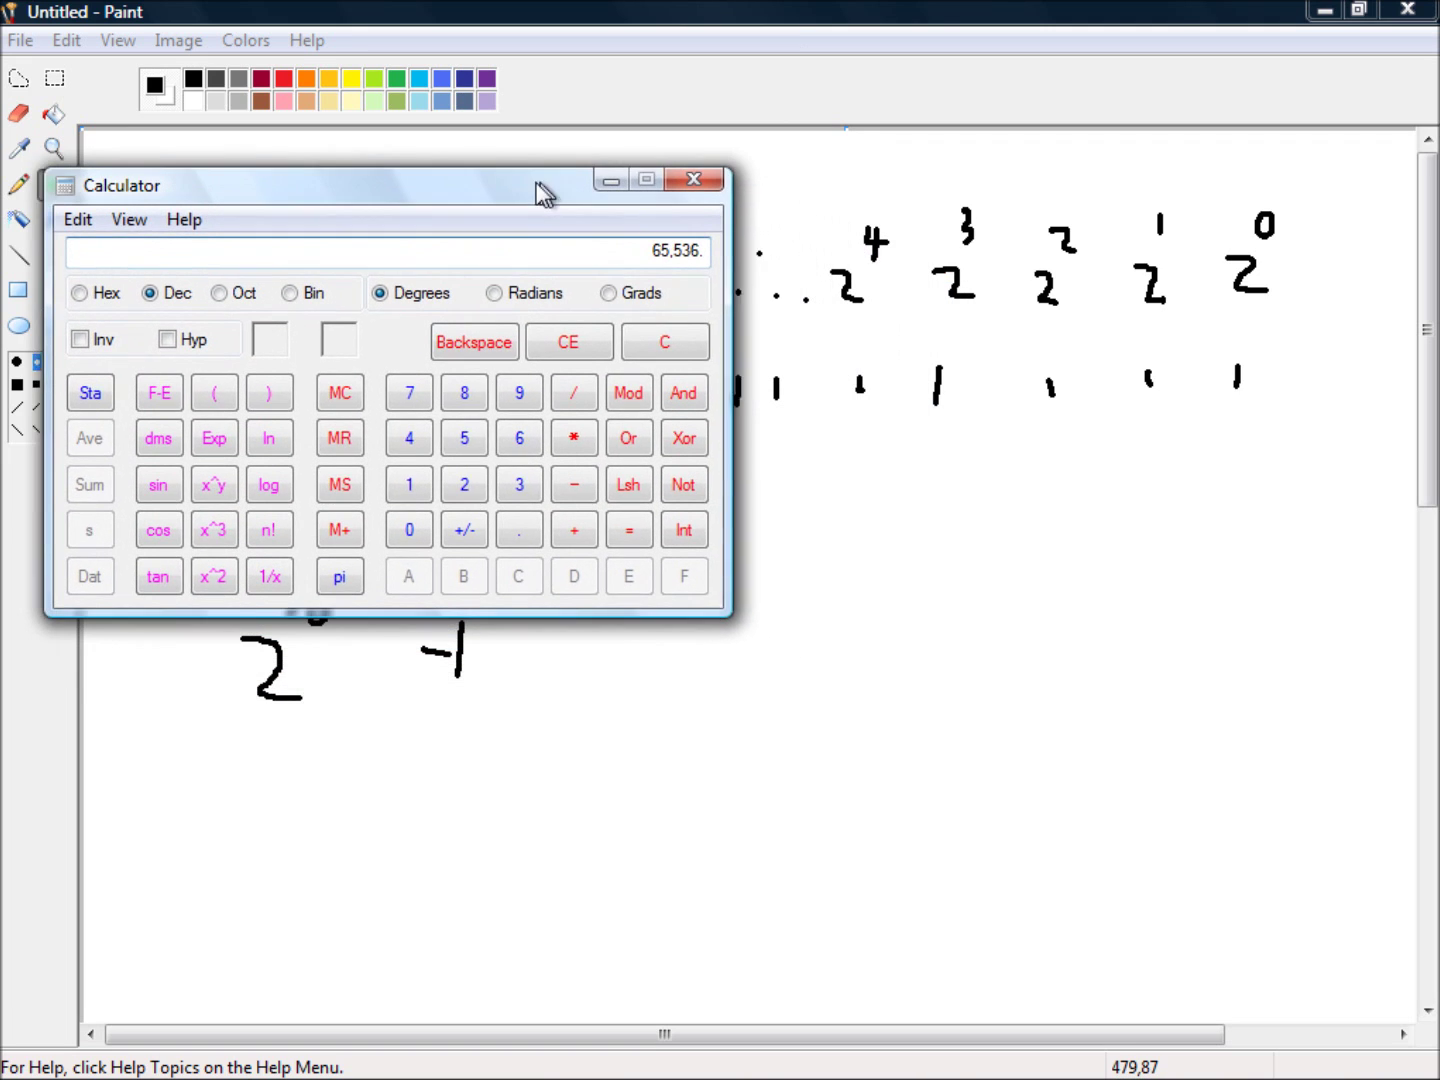
left_click(898, 618)
Brush the digits 65535 to the right of 2^16 − 1 and enclose them in a loop
left_click_drag(900, 614, 847, 705)
mouse_move(948, 651)
left_mouse_down()
mouse_move(887, 714)
mouse_move(964, 672)
mouse_move(950, 712)
left_mouse_up()
mouse_move(1030, 643)
left_mouse_down()
mouse_move(1013, 672)
mouse_move(1005, 707)
left_mouse_up()
mouse_move(1141, 645)
left_mouse_down()
mouse_move(1089, 653)
mouse_move(1091, 677)
mouse_move(1128, 681)
mouse_move(1068, 714)
left_mouse_up()
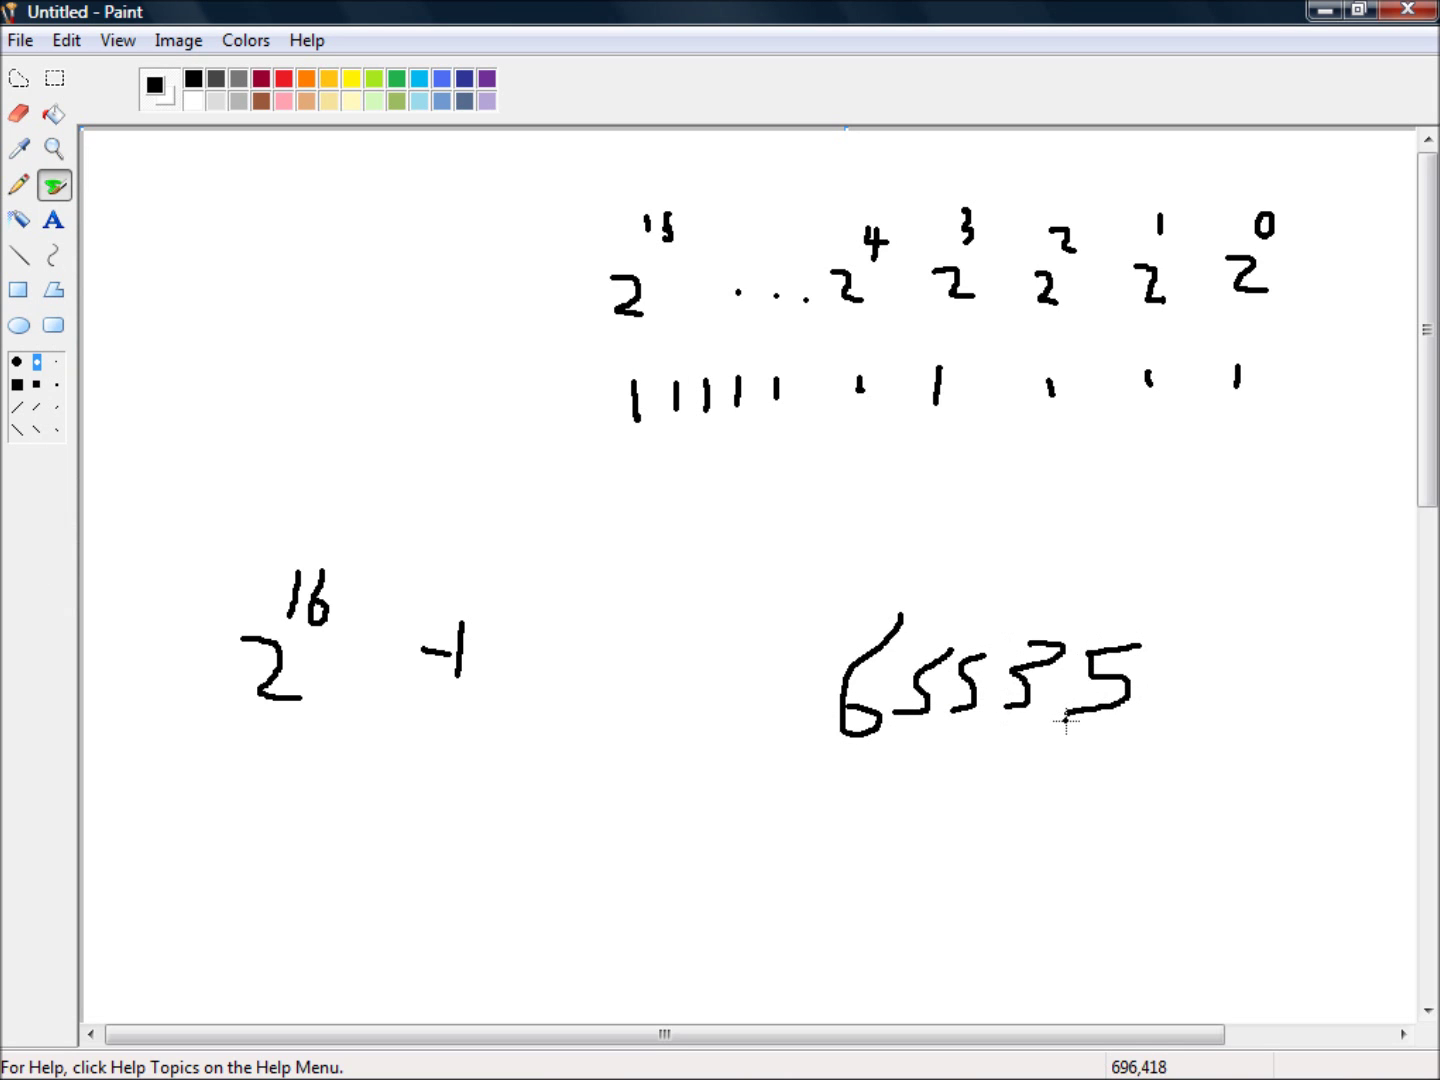
mouse_move(847, 785)
left_mouse_down()
mouse_move(1134, 779)
mouse_move(1224, 728)
mouse_move(1182, 591)
mouse_move(849, 598)
mouse_move(813, 697)
mouse_move(854, 785)
left_mouse_up()
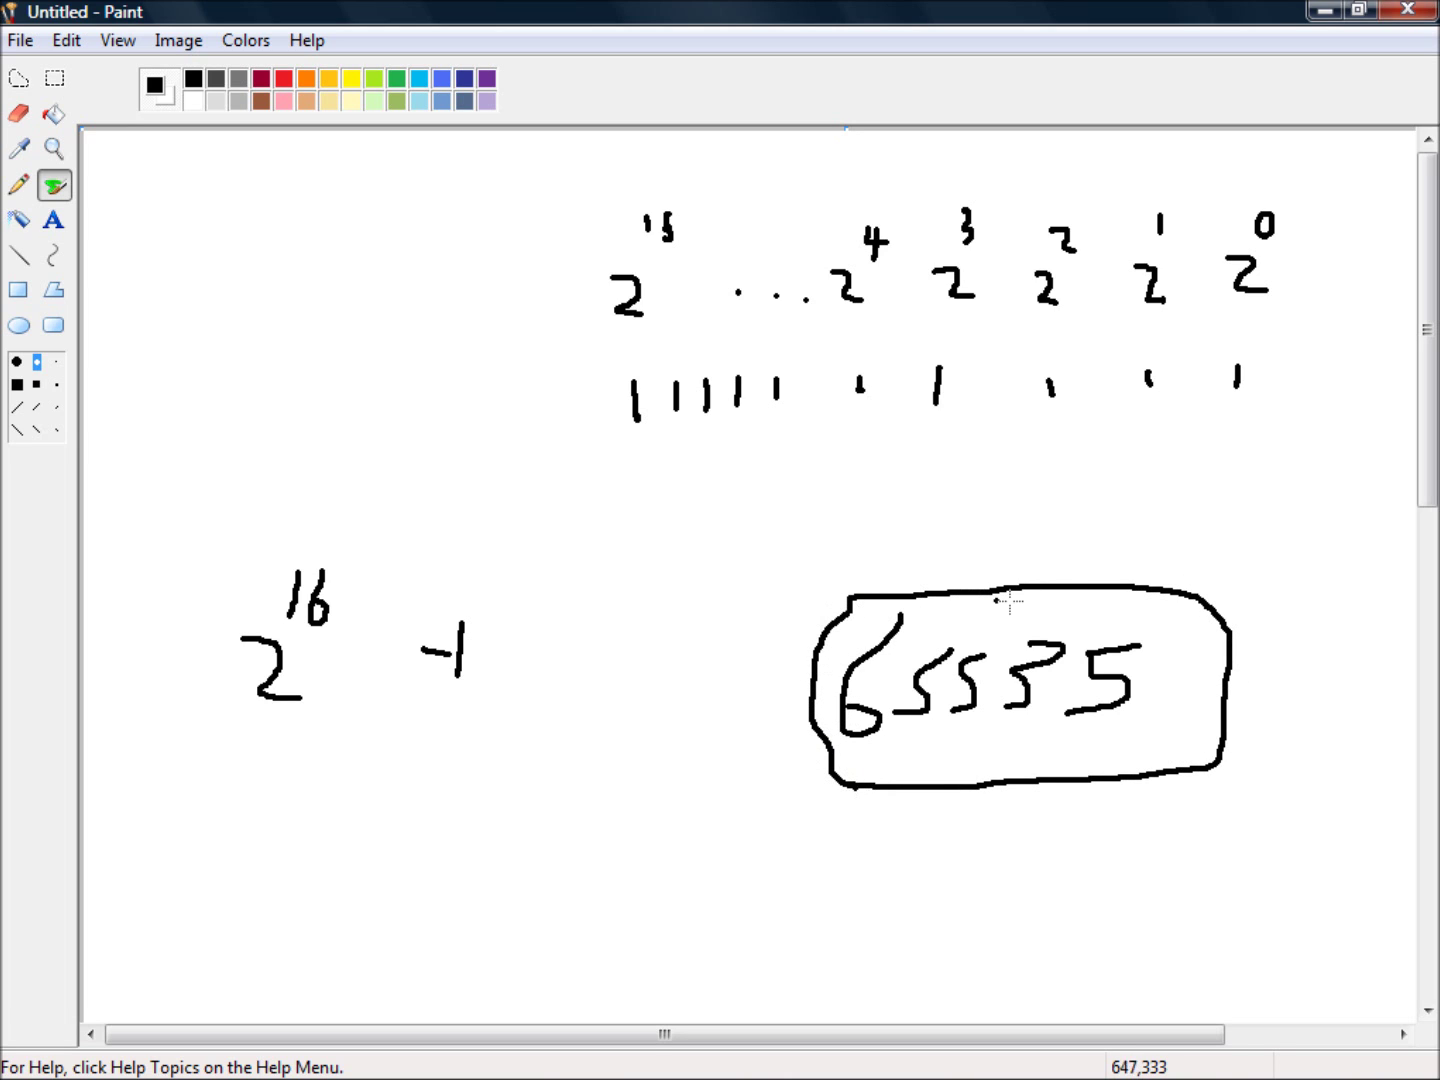